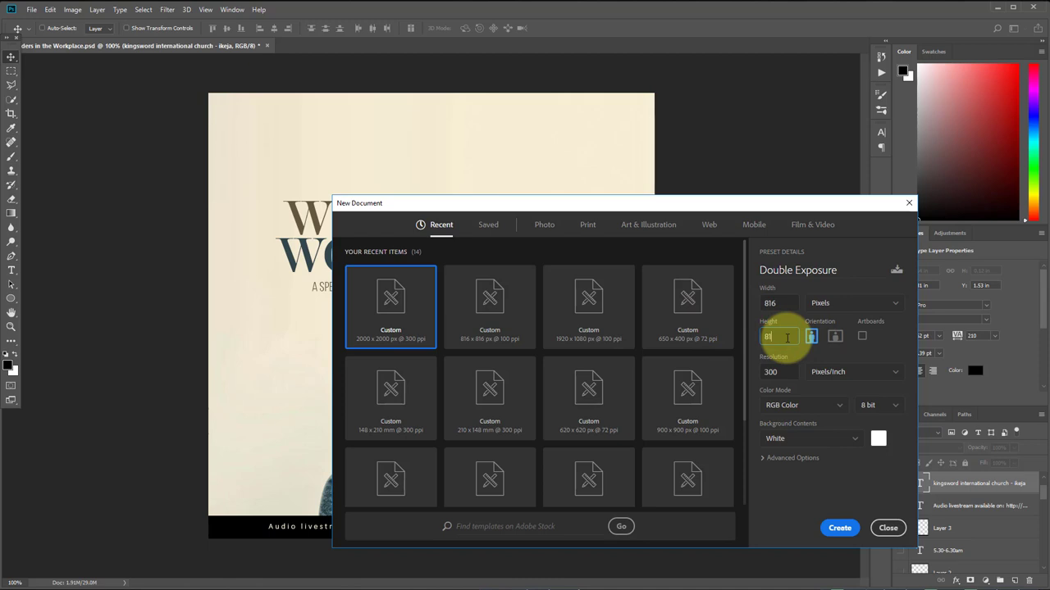
Create the 'Double Exposure' document at 816 × 816 px and 100 pixels/inch
text(6)
click(773, 372)
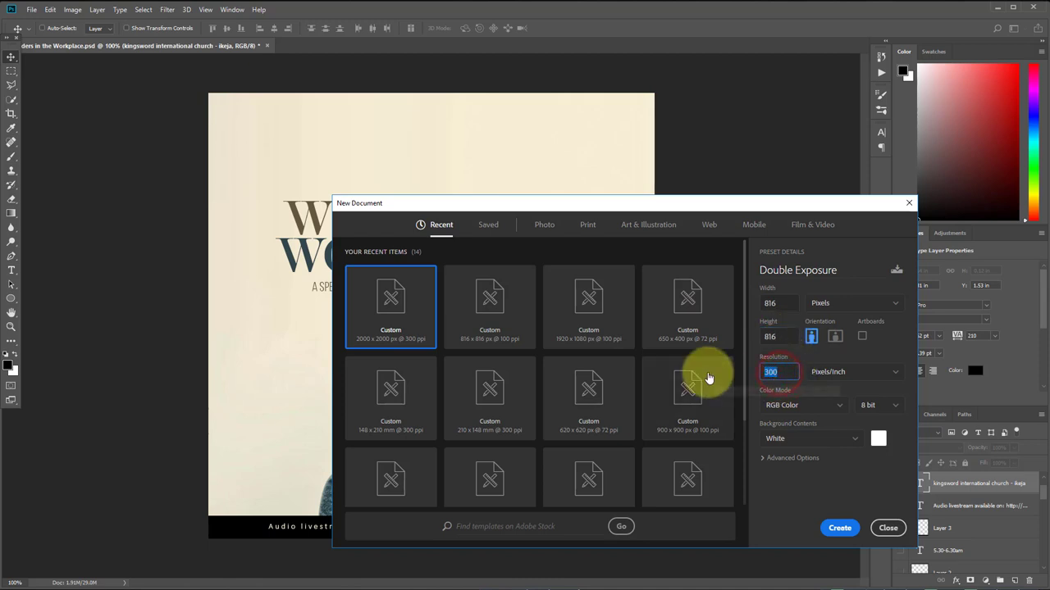
text(100)
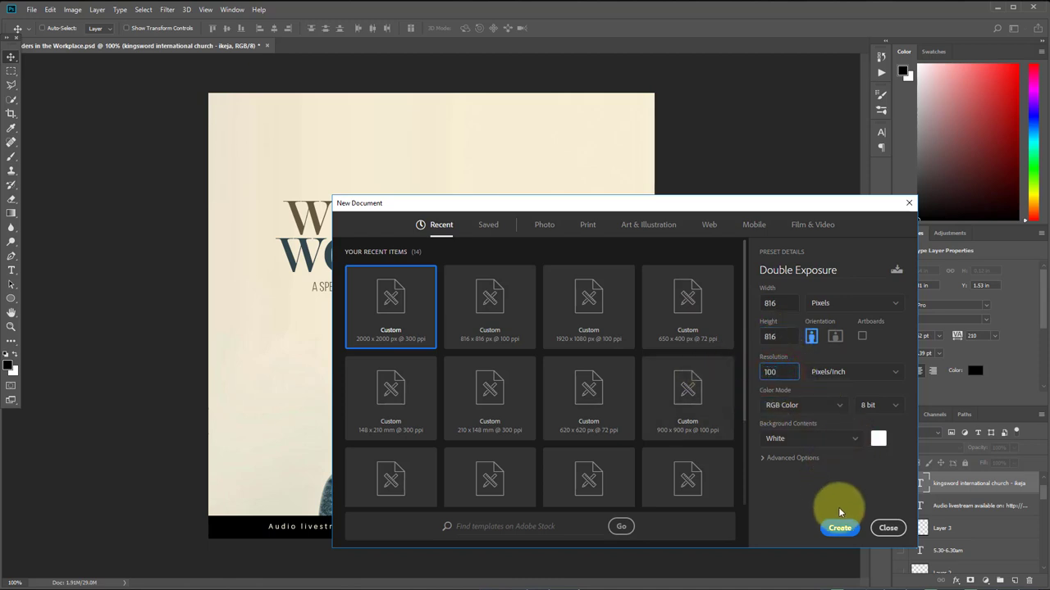
click(839, 526)
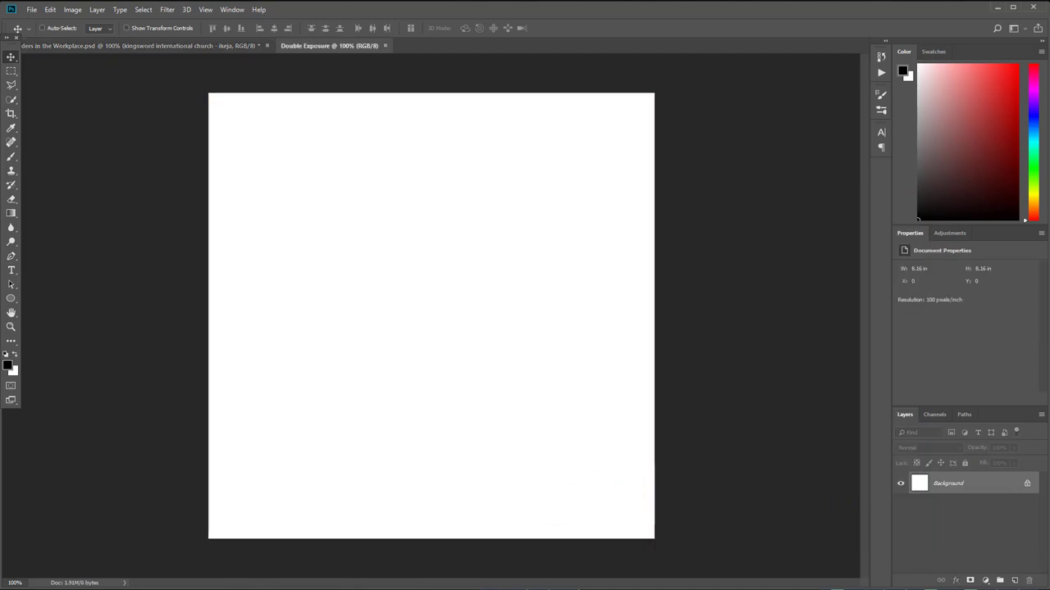
Place man_Praying_2 as a smart object, enlarge it and position it across the canvas bottom
key(alt+Tab)
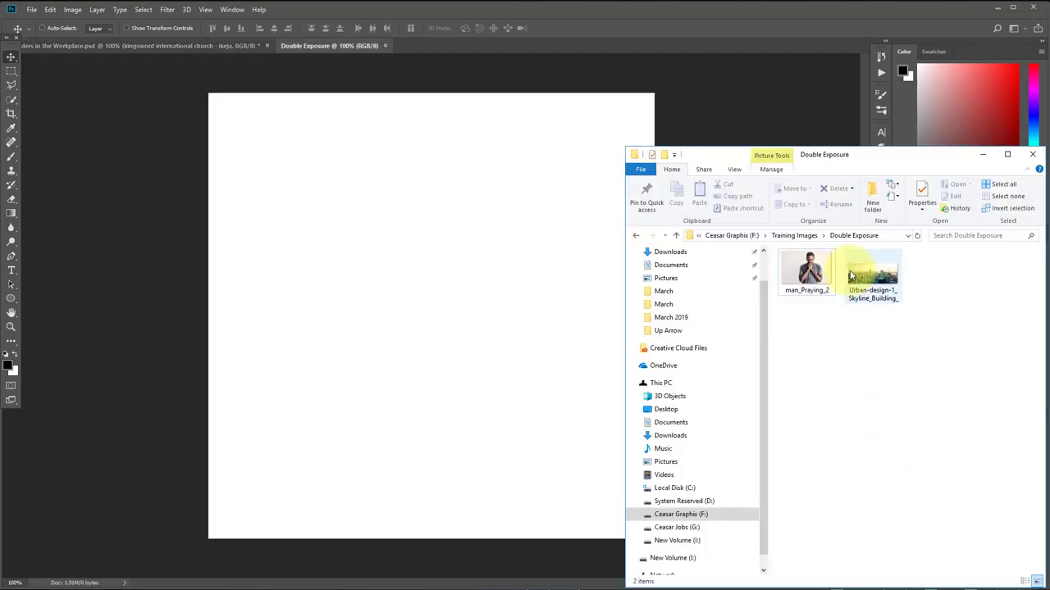
click(806, 271)
drag(427, 408, 427, 410)
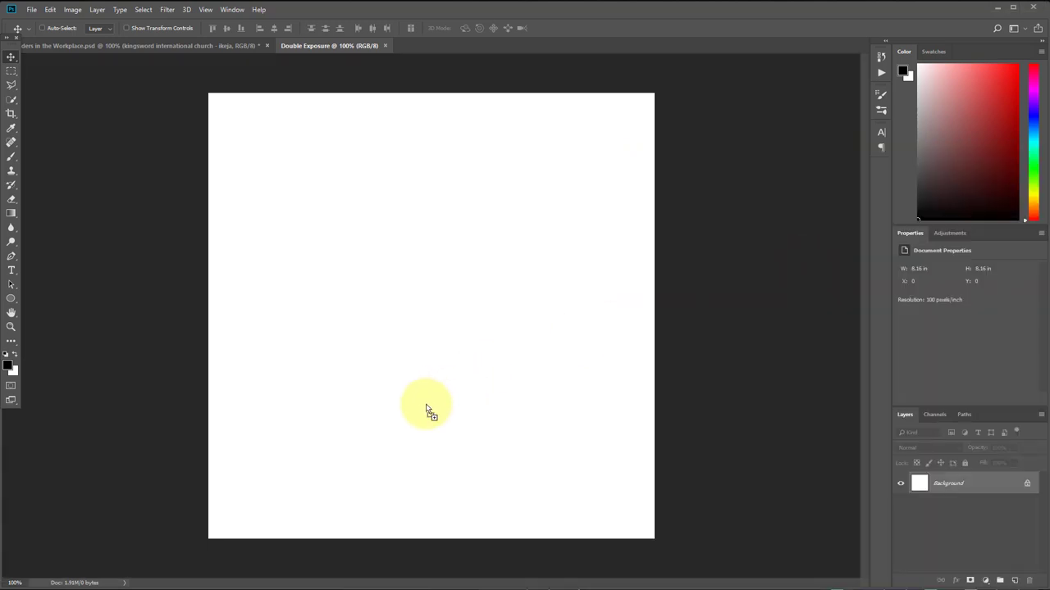
drag(426, 409, 590, 386)
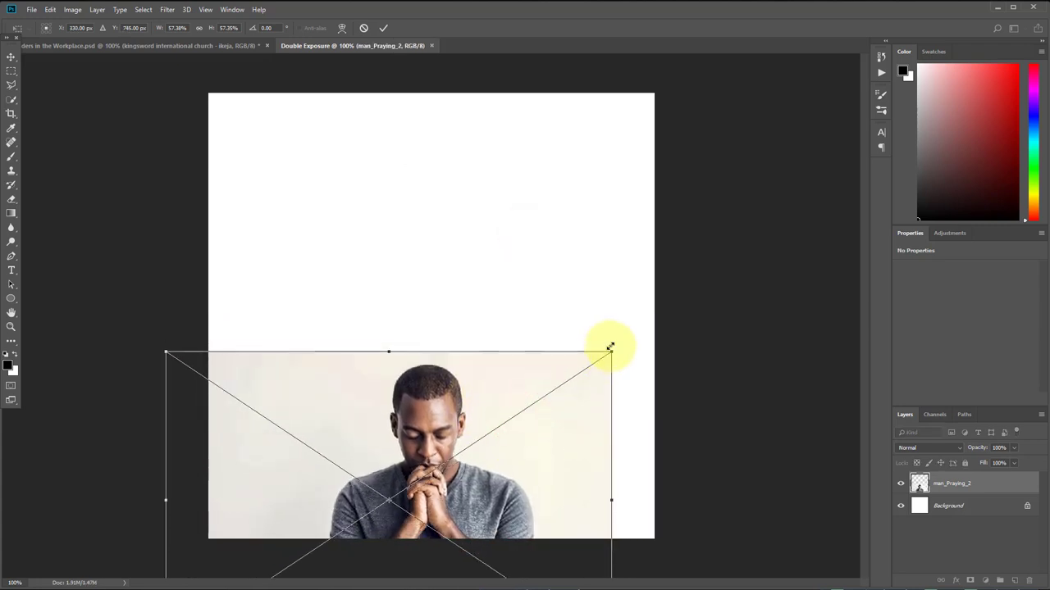
drag(610, 347, 643, 331)
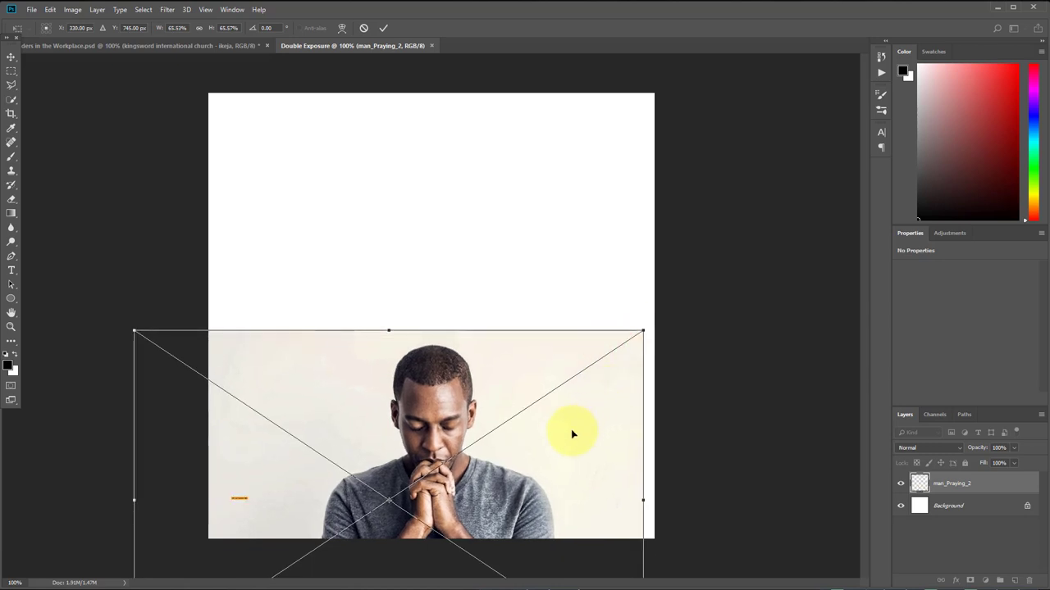
drag(552, 453, 546, 445)
double_click(546, 440)
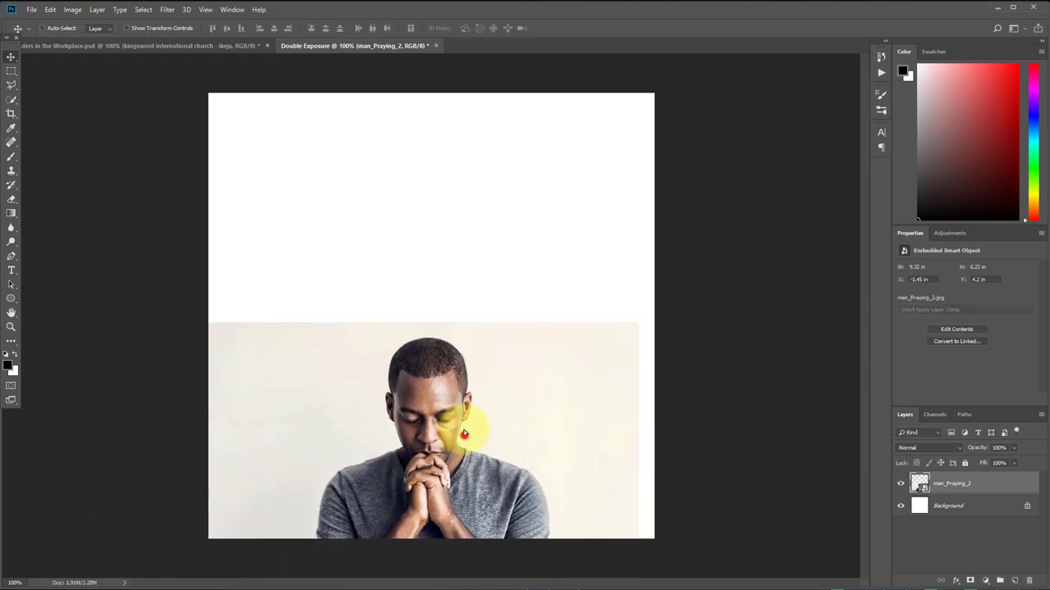
drag(464, 432, 473, 441)
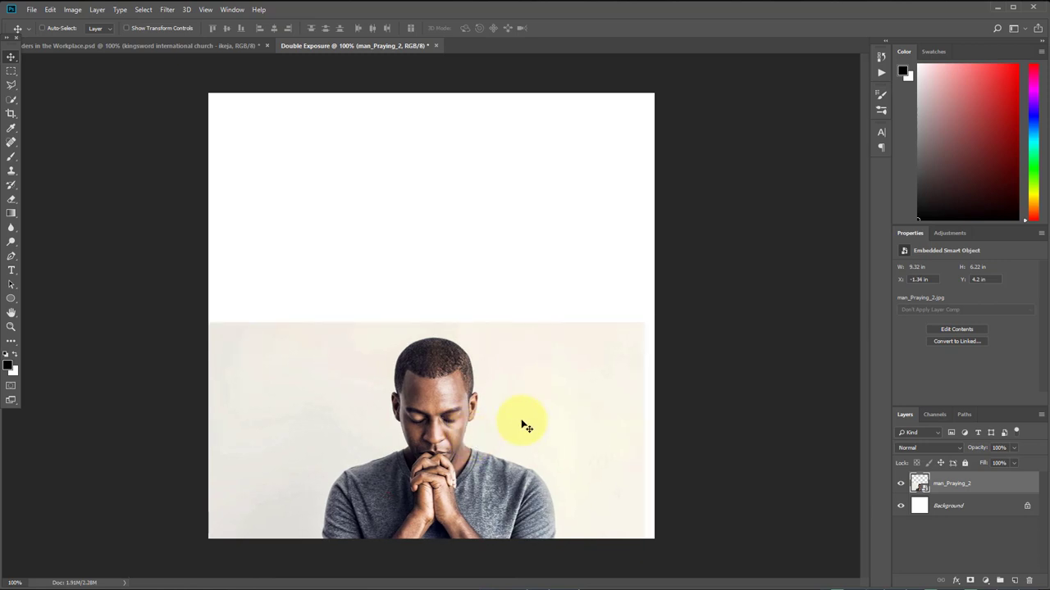
Rasterize the praying man layer and content-aware stretch its right strip to the canvas edge
right_click(967, 484)
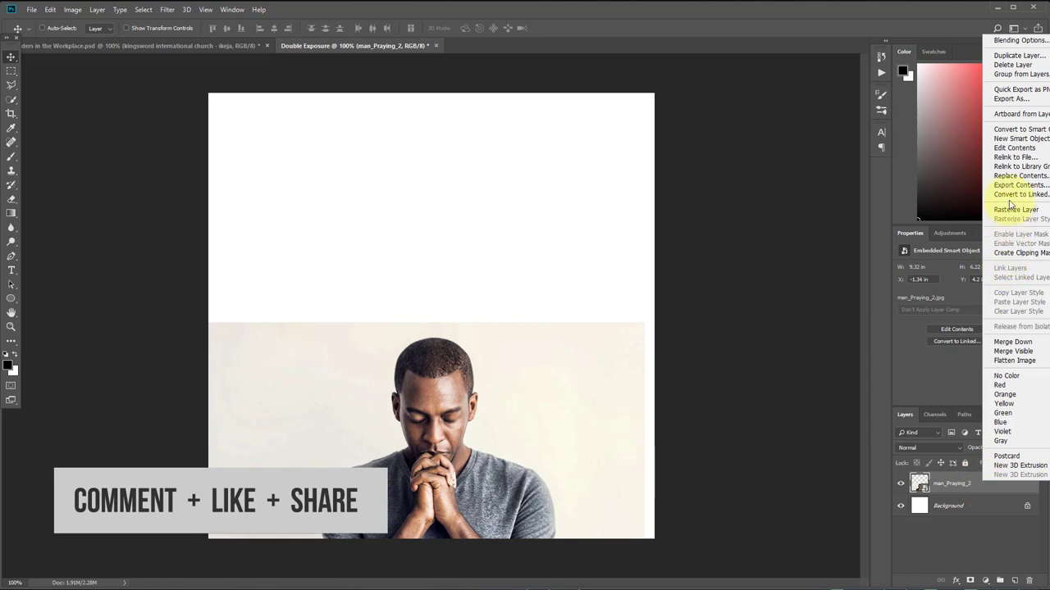
click(1013, 210)
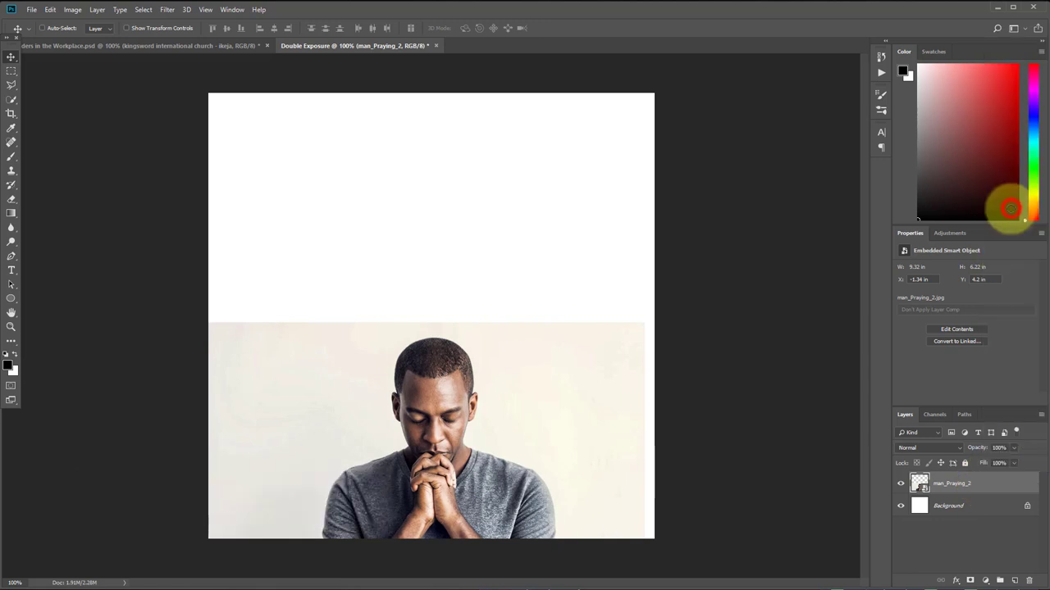
click(11, 69)
mouse_move(694, 204)
mouse_down()
mouse_move(592, 561)
mouse_move(668, 204)
mouse_move(694, 203)
mouse_up()
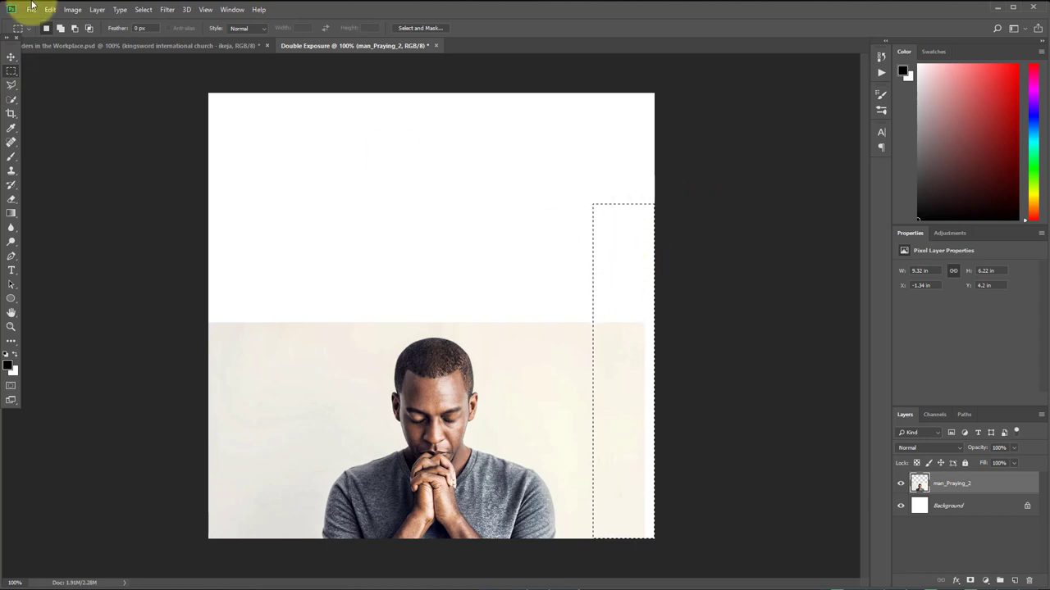
click(50, 10)
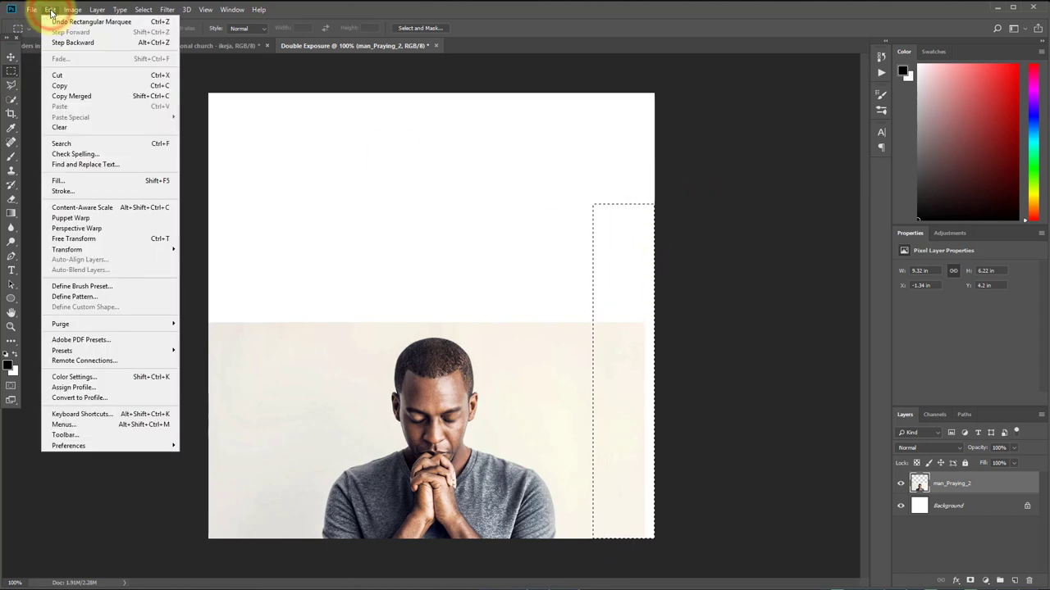
click(112, 208)
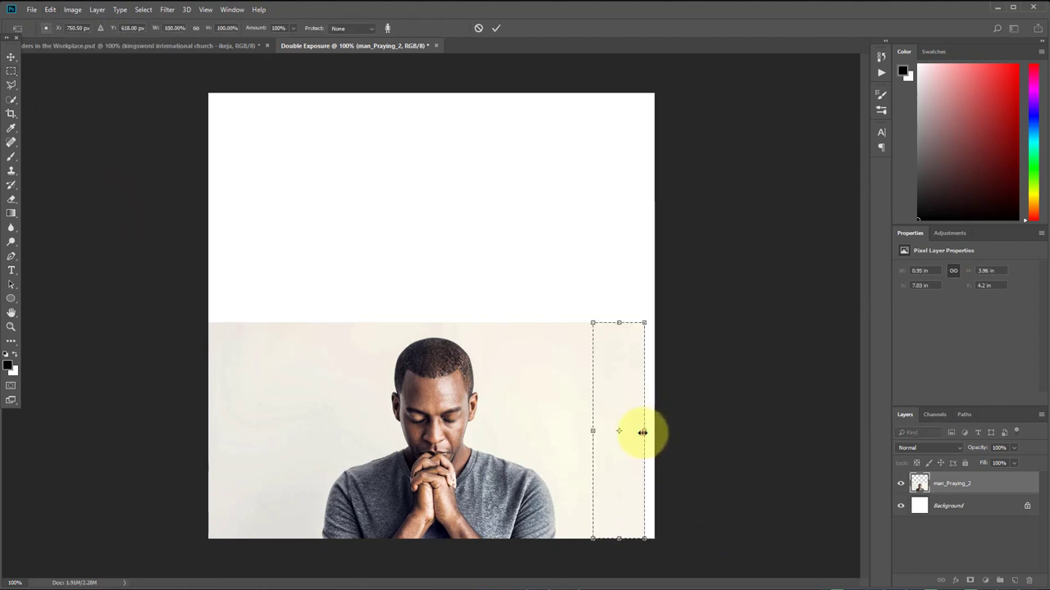
drag(642, 432, 654, 430)
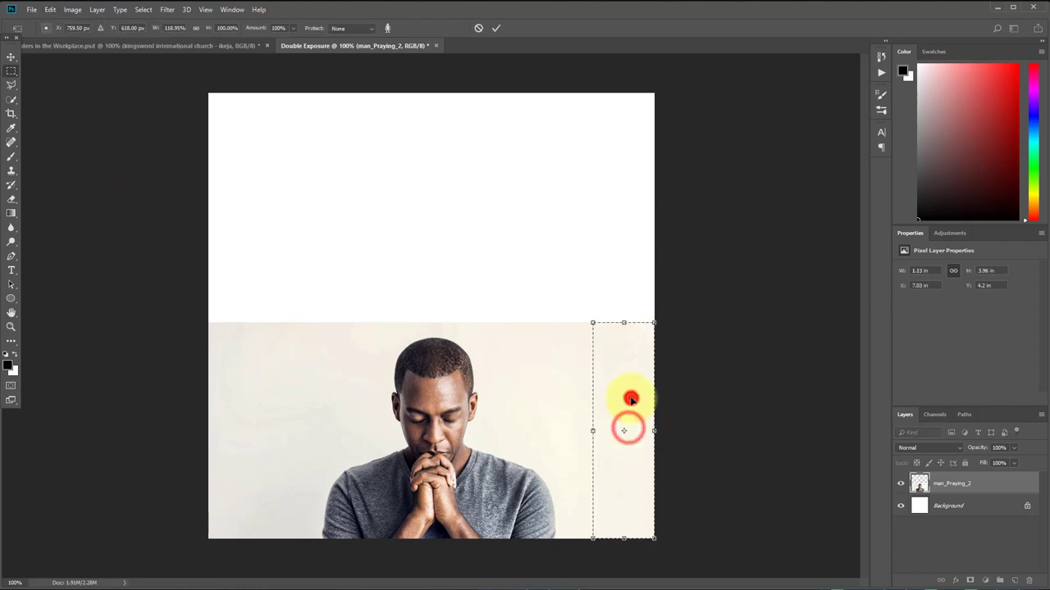
double_click(631, 399)
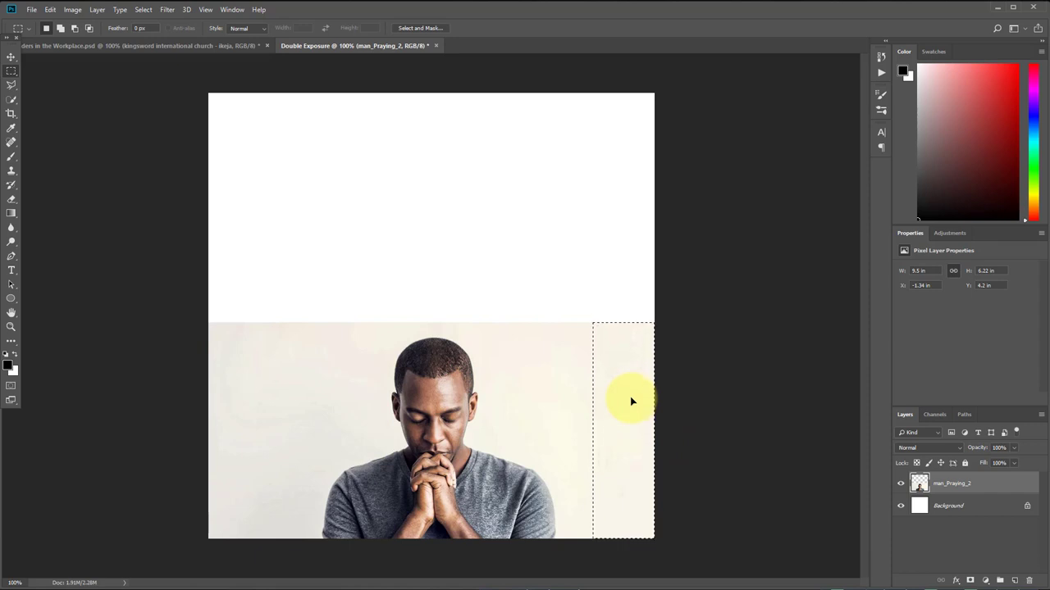
key(ctrl+d)
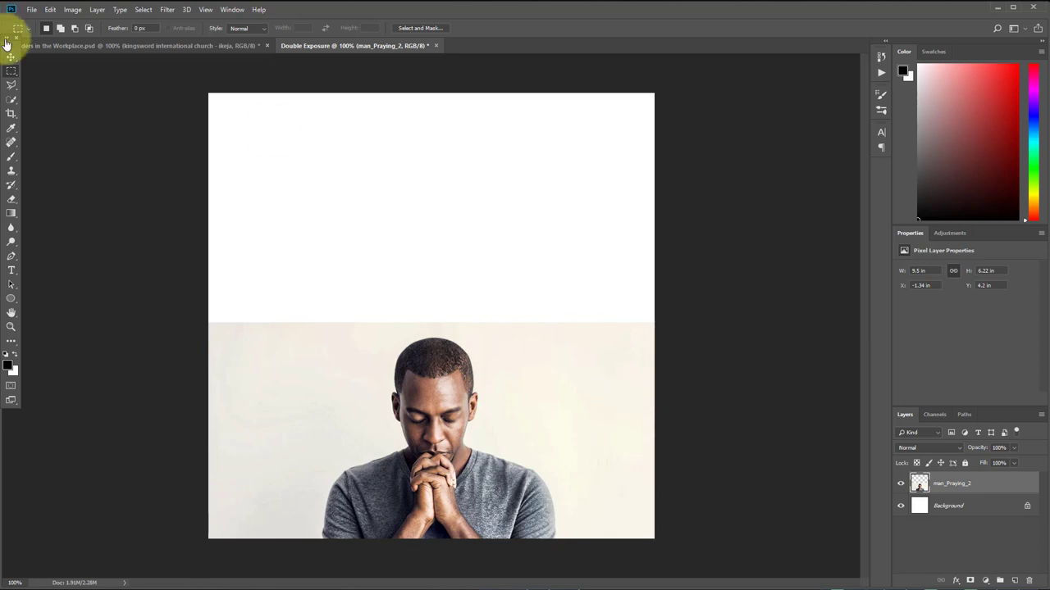
Content-aware stretch the background band above the man up to the canvas top
drag(113, 204, 696, 333)
key(ctrl+d)
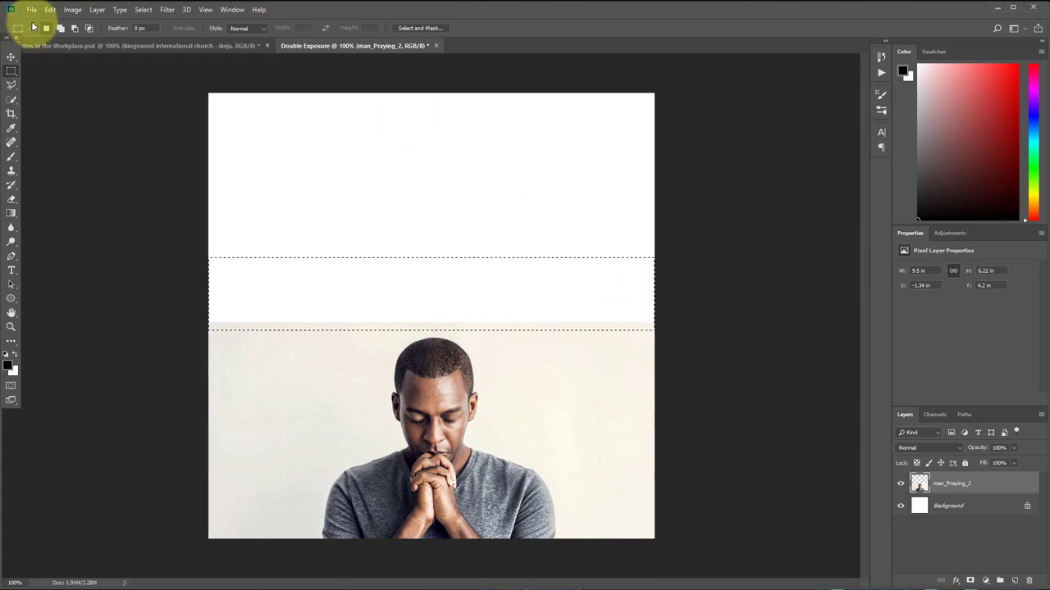
click(31, 9)
mouse_move(56, 12)
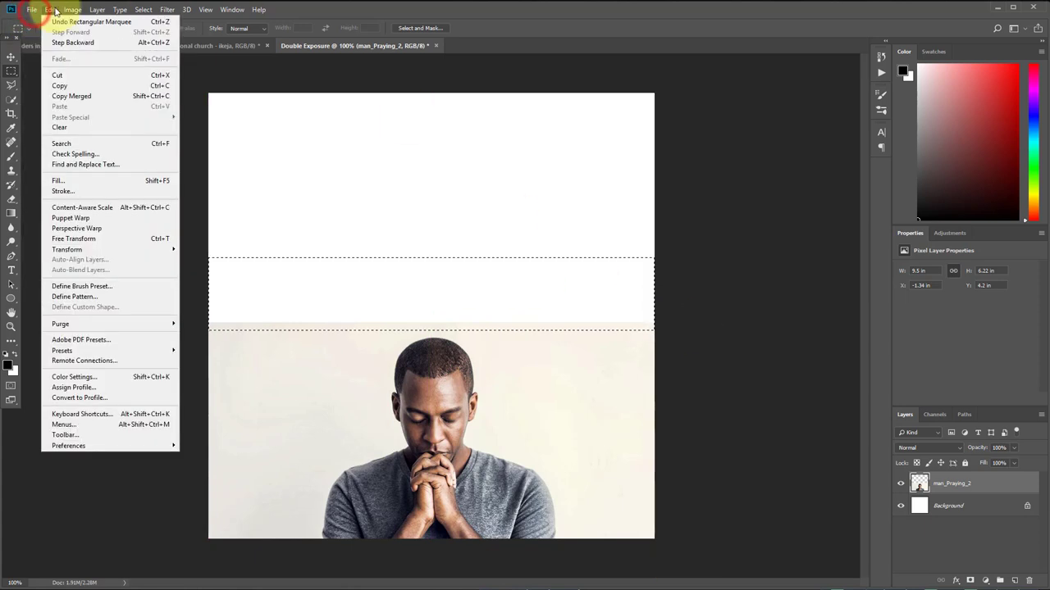
click(153, 207)
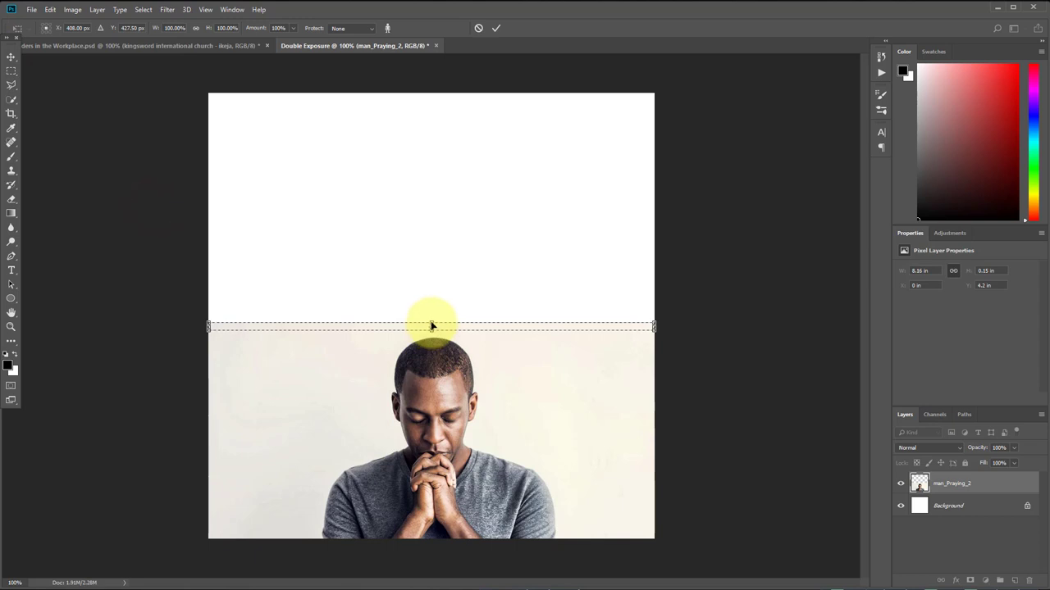
drag(432, 321, 455, 93)
double_click(445, 146)
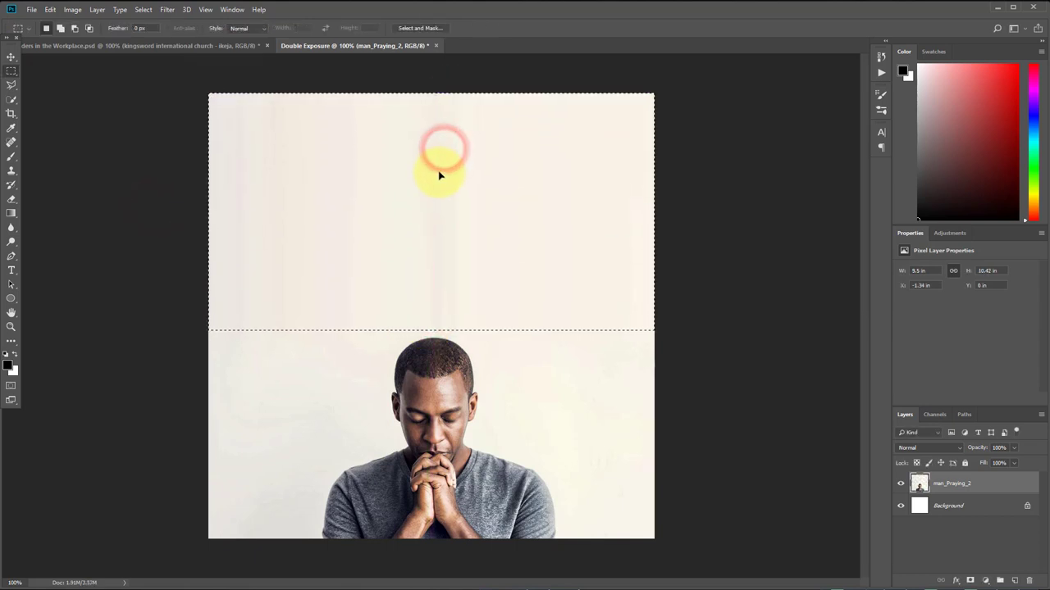
click(413, 467)
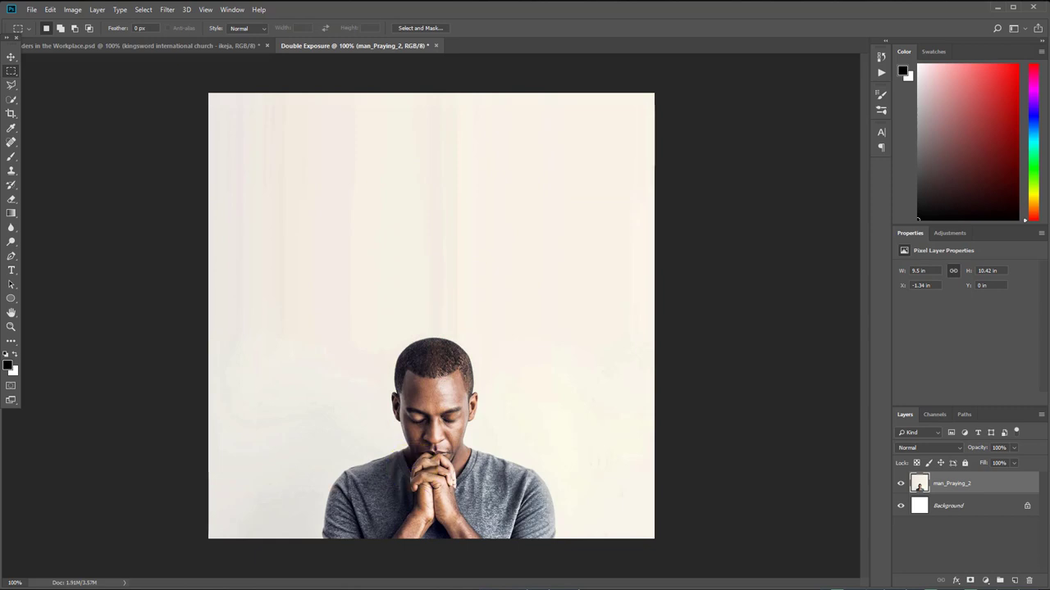
Drag the Urban-design skyline photo into the document and move it down and right
key(alt+Tab)
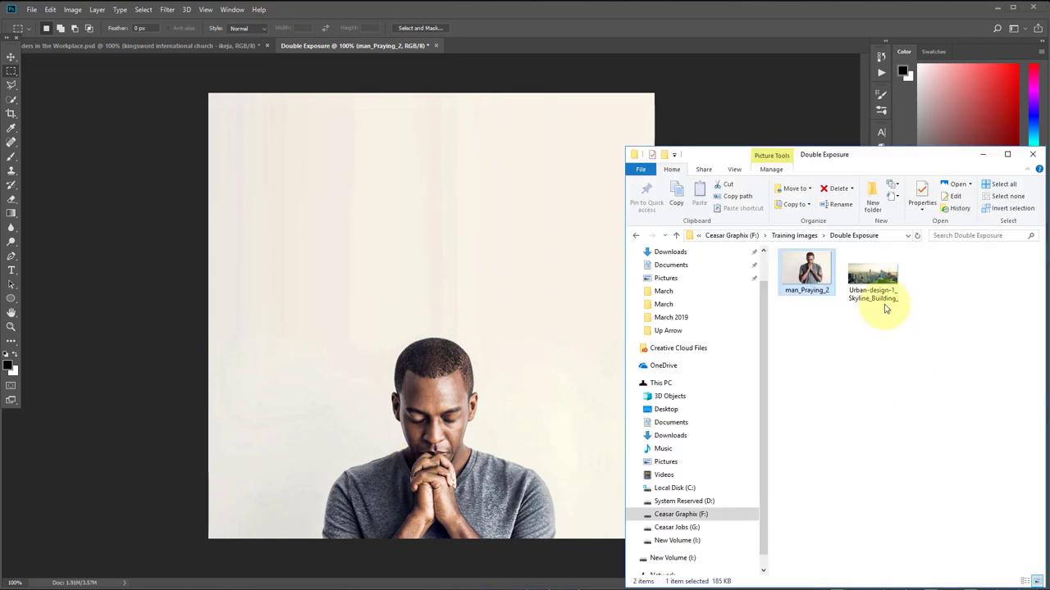
drag(869, 283, 523, 324)
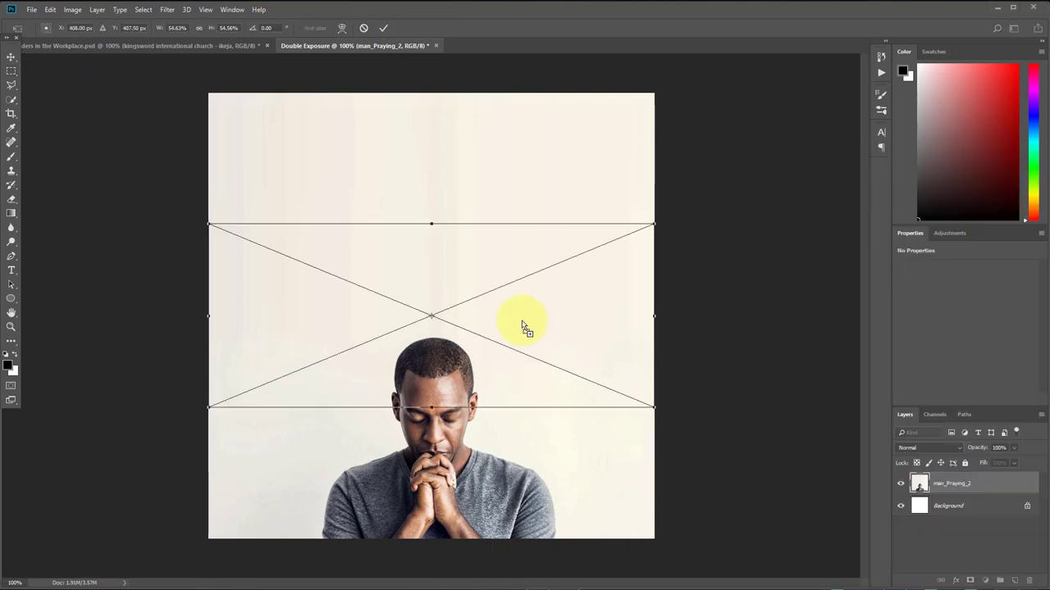
click(367, 265)
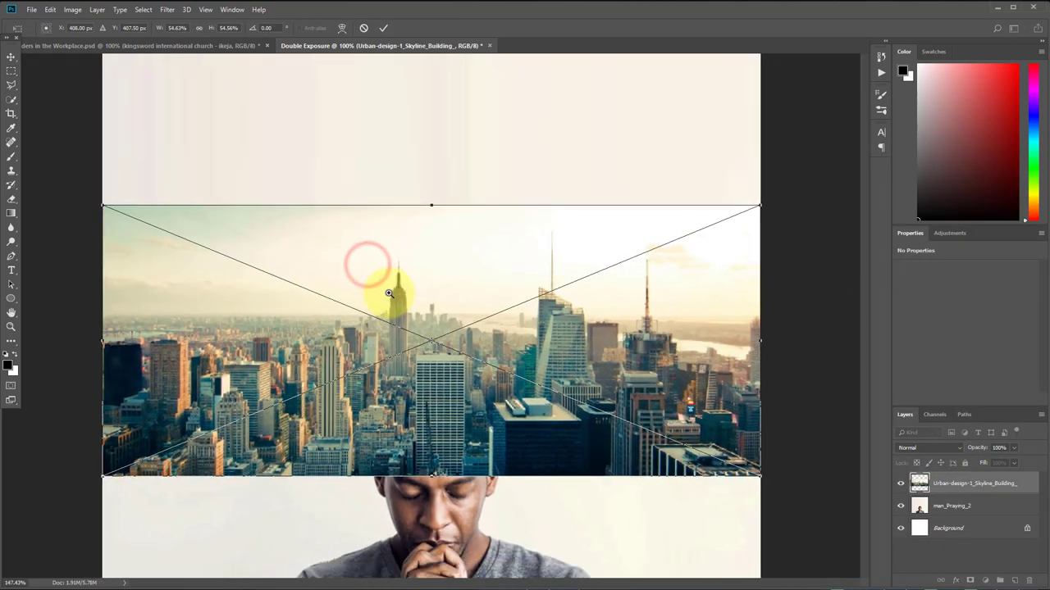
drag(371, 363, 430, 441)
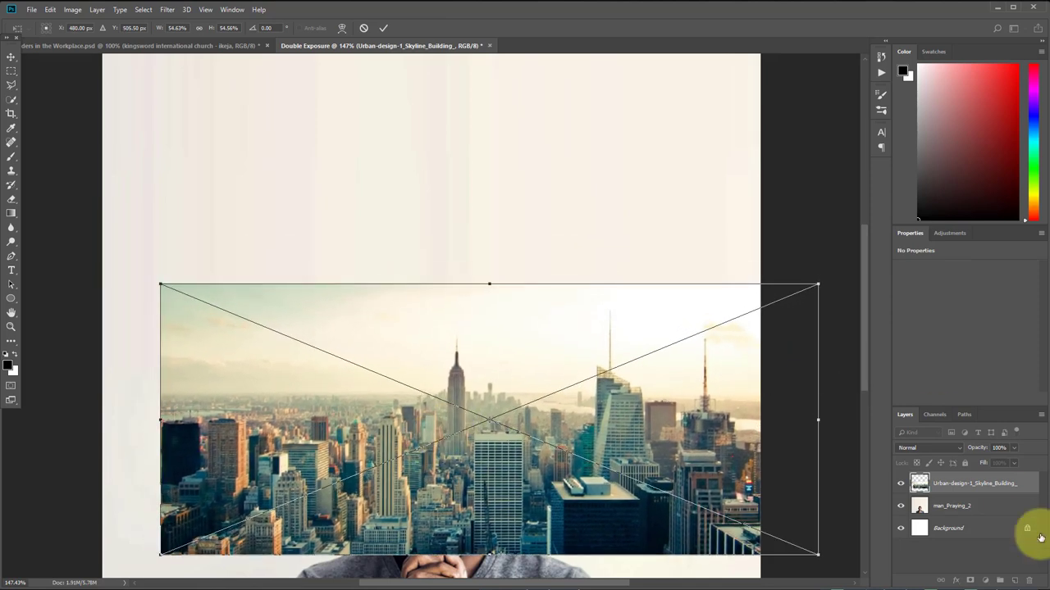
Set the skyline layer to 45% opacity and resize it over the man's head
drag(1014, 453, 986, 453)
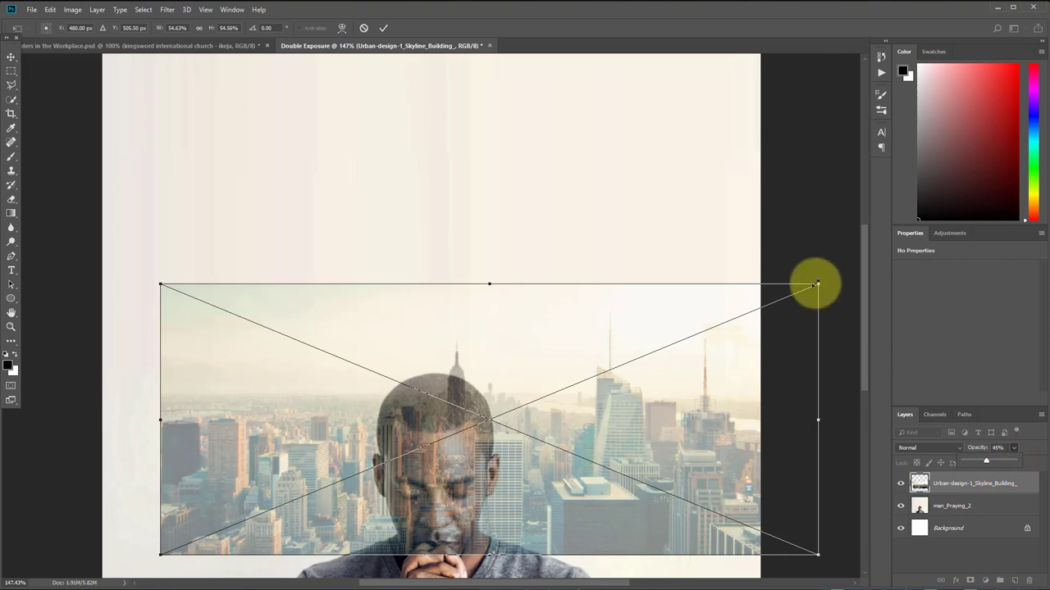
drag(816, 286, 749, 322)
drag(587, 464, 552, 451)
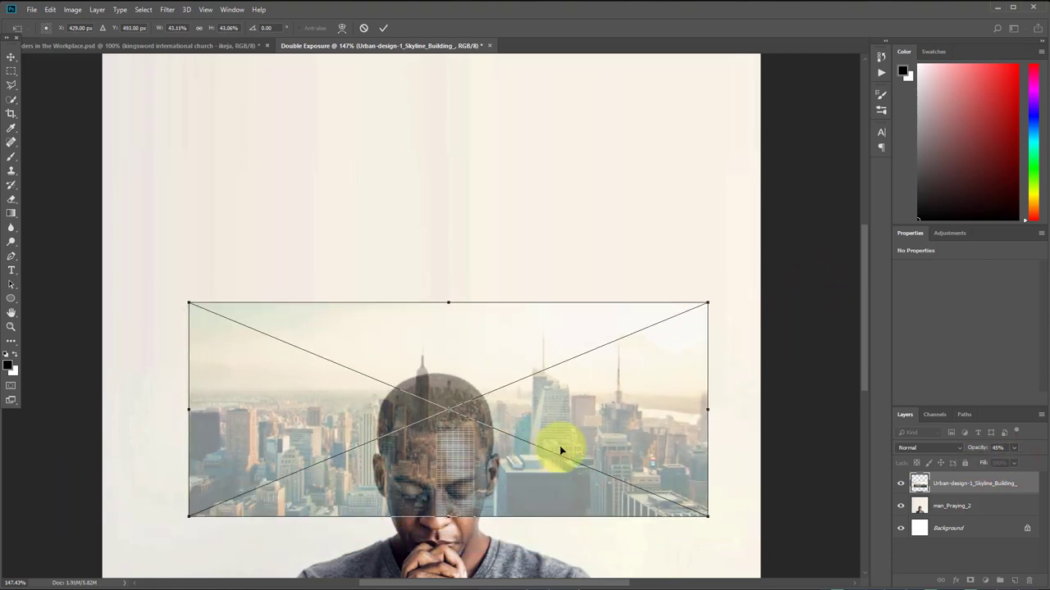
drag(706, 302, 731, 293)
drag(497, 445, 486, 441)
key(Return)
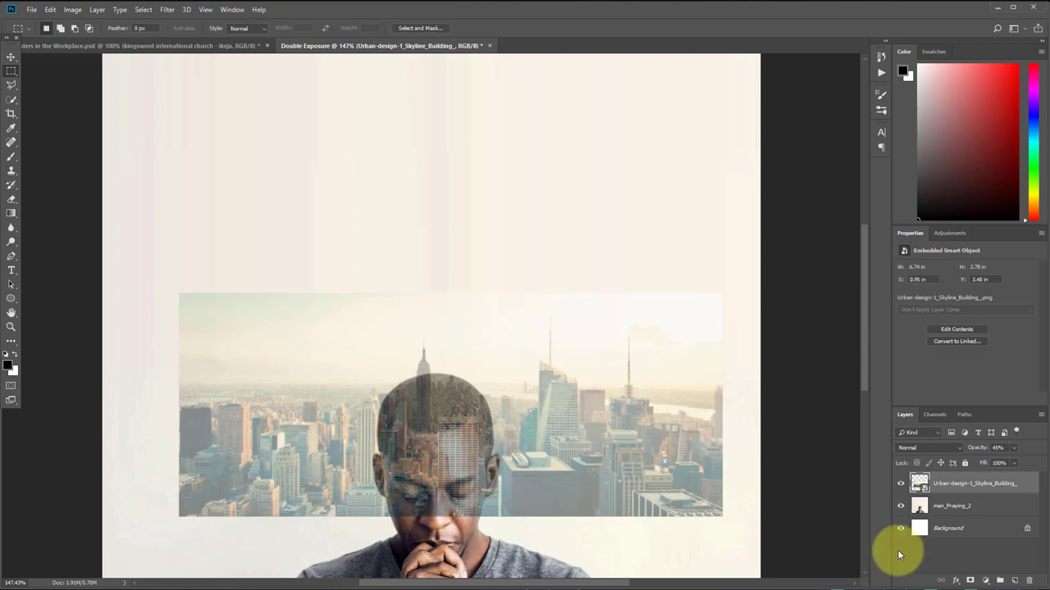
Hide the skyline layer and zoom in on the man's head on the man_Praying_2 layer
click(900, 484)
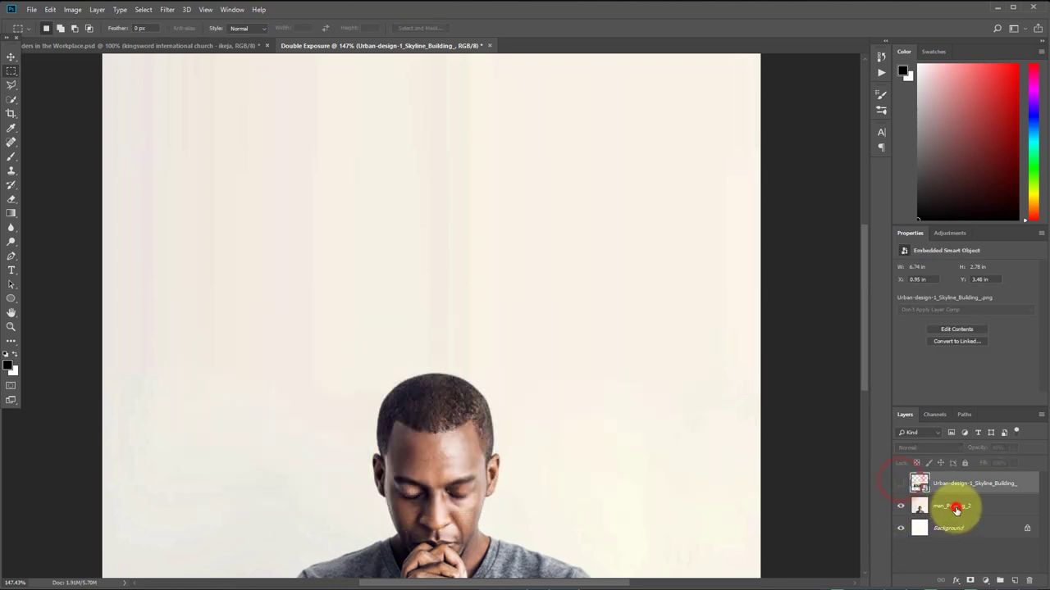
click(953, 504)
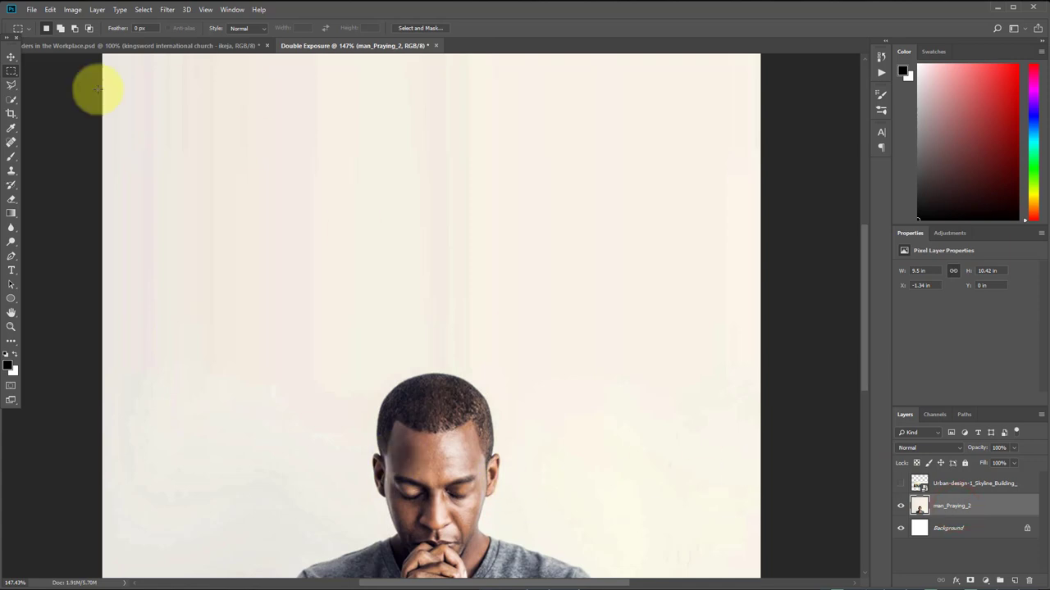
click(12, 256)
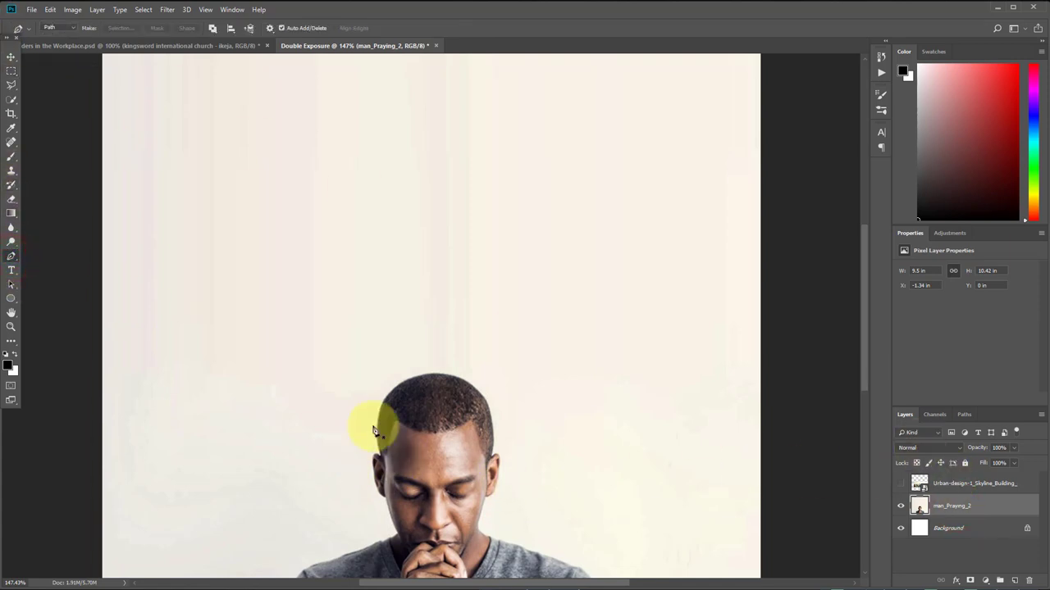
key(ctrl+plus)
key(ctrl+plus)
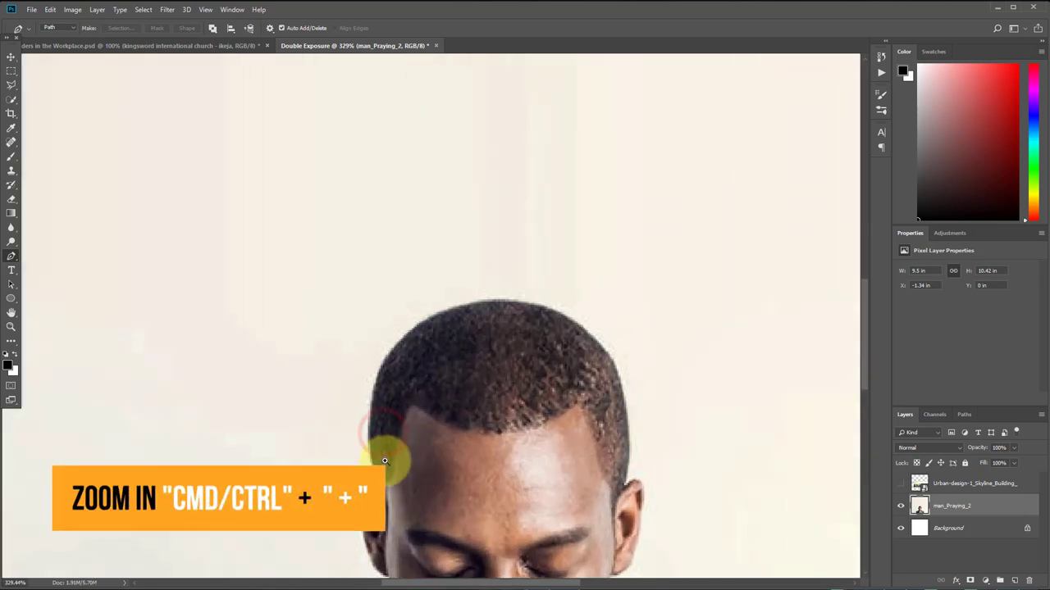
Trace a Pen path up the left side of the head to the crown
click(375, 485)
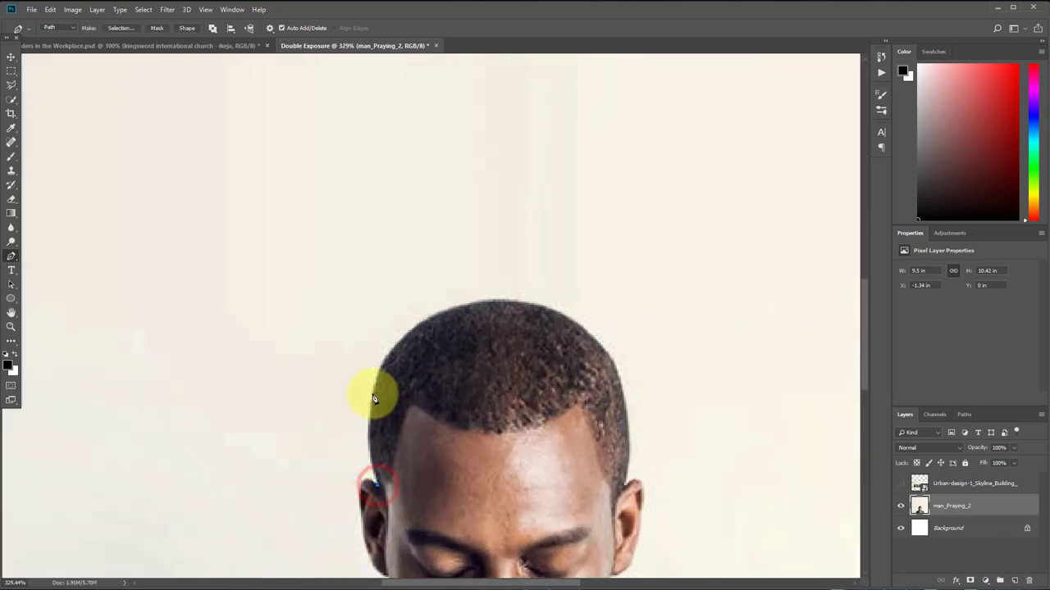
drag(374, 391, 384, 354)
drag(487, 300, 556, 287)
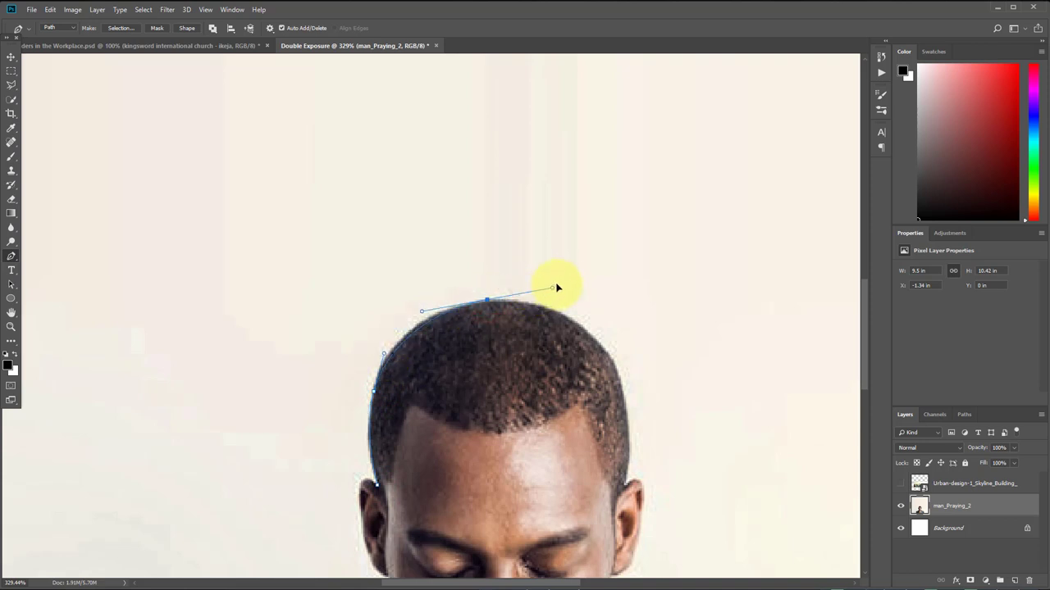
alt+click(487, 300)
drag(588, 337, 593, 343)
click(588, 343)
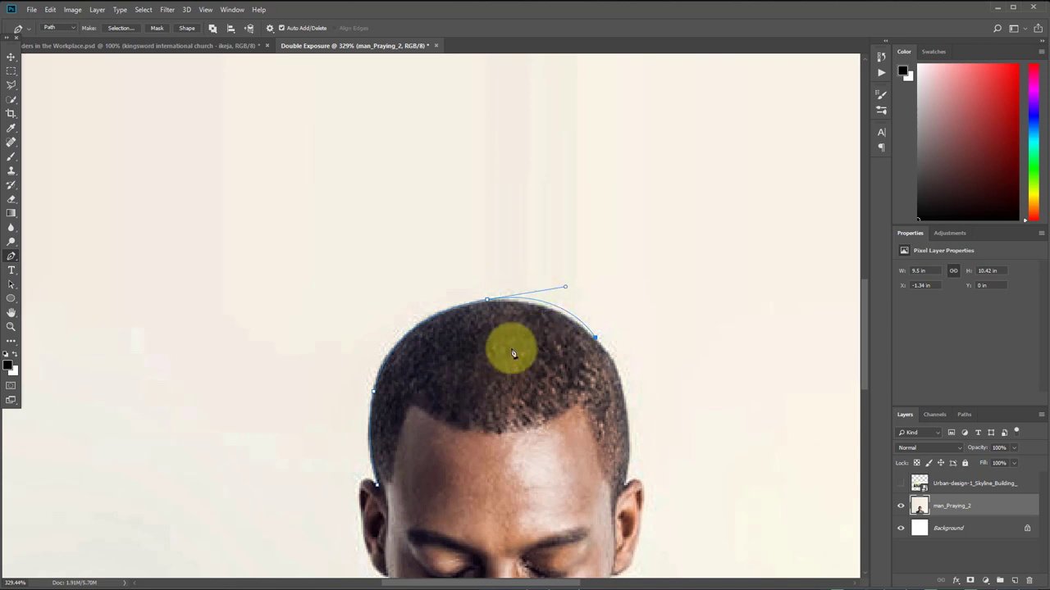
key(ctrl+z)
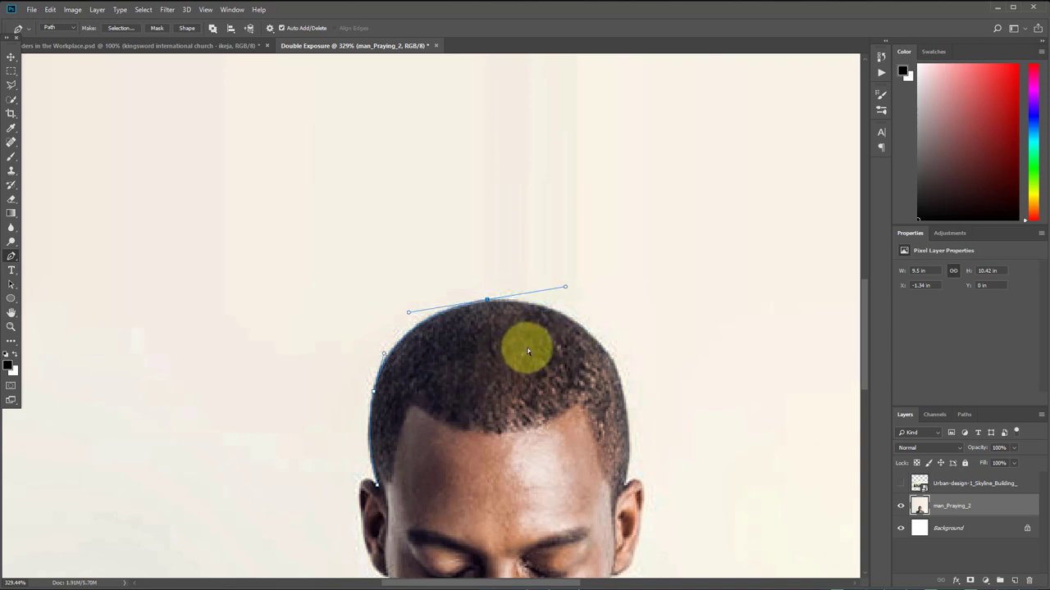
alt+click(488, 302)
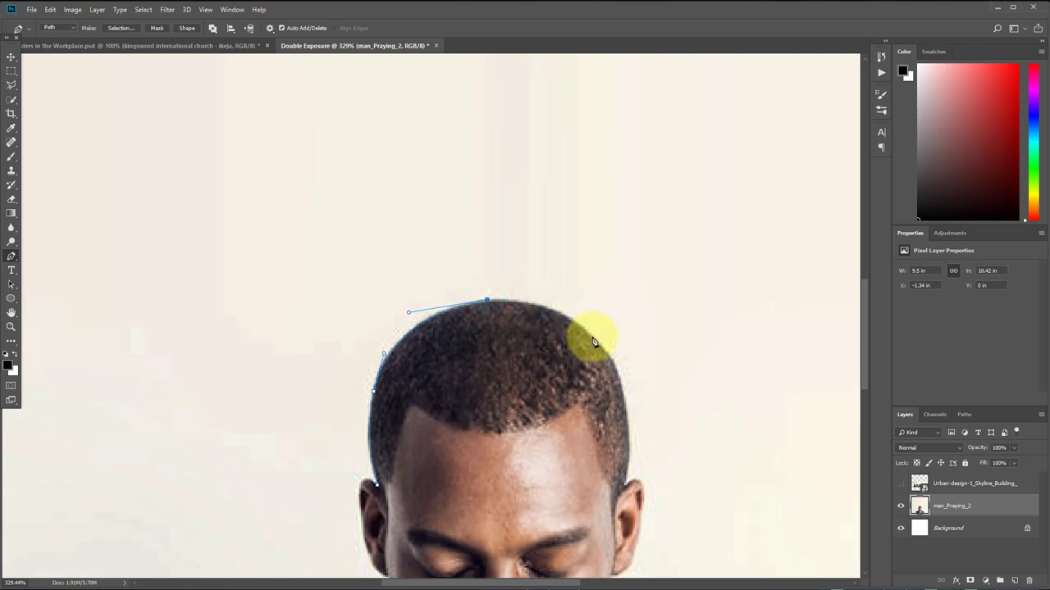
Continue the path down the right side of the hair to the ear and across the forehead
drag(594, 340, 632, 375)
key(super)
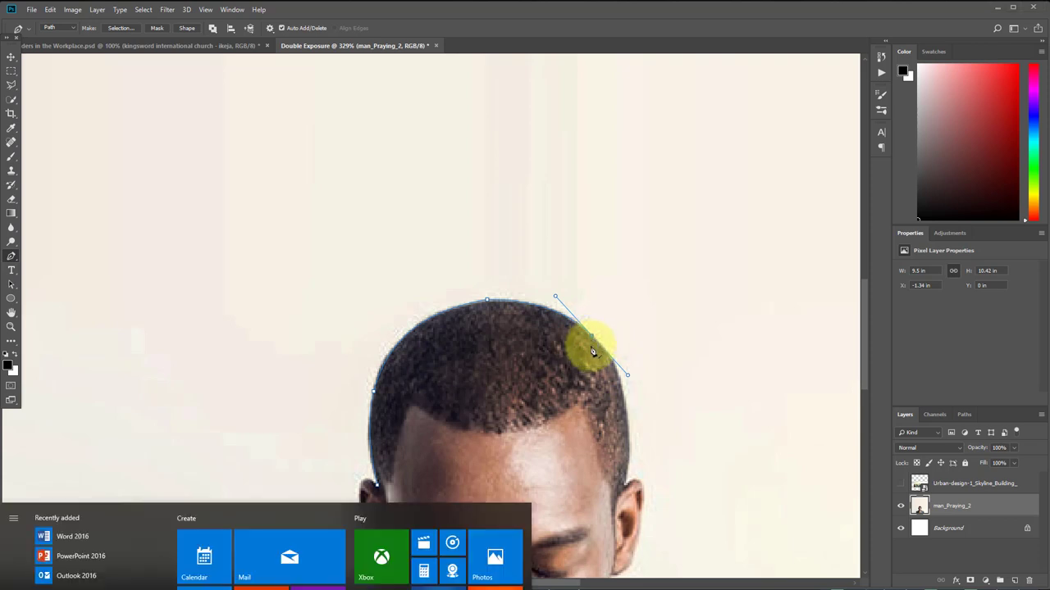
key(super)
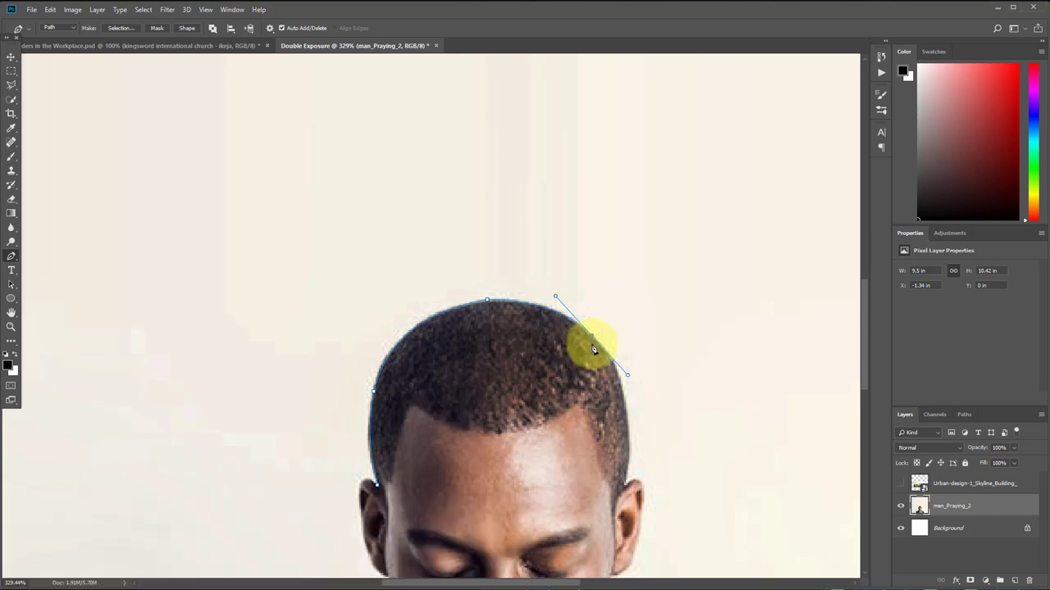
alt+click(592, 336)
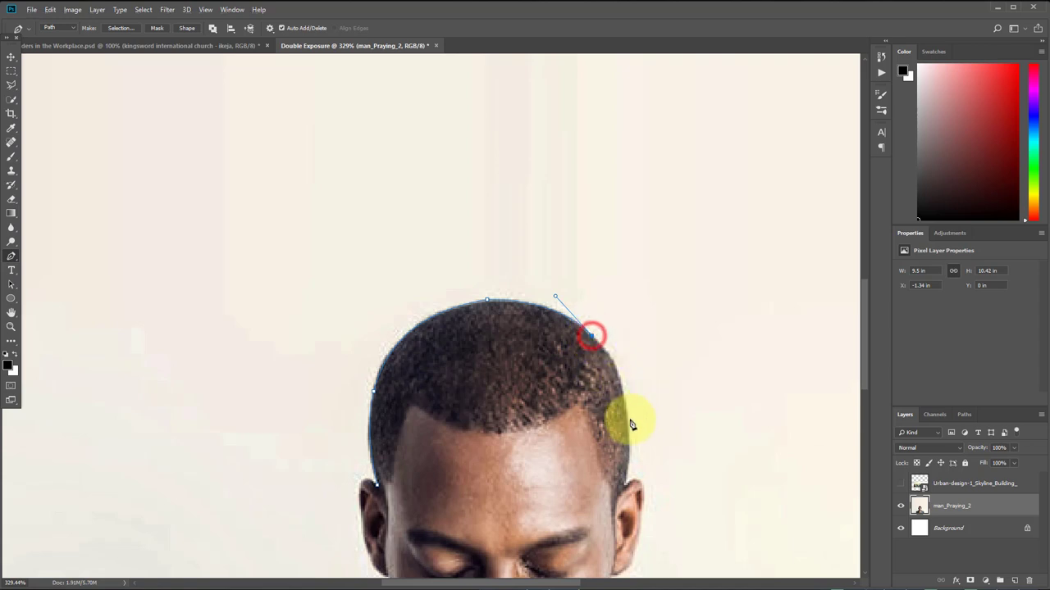
drag(628, 422, 631, 482)
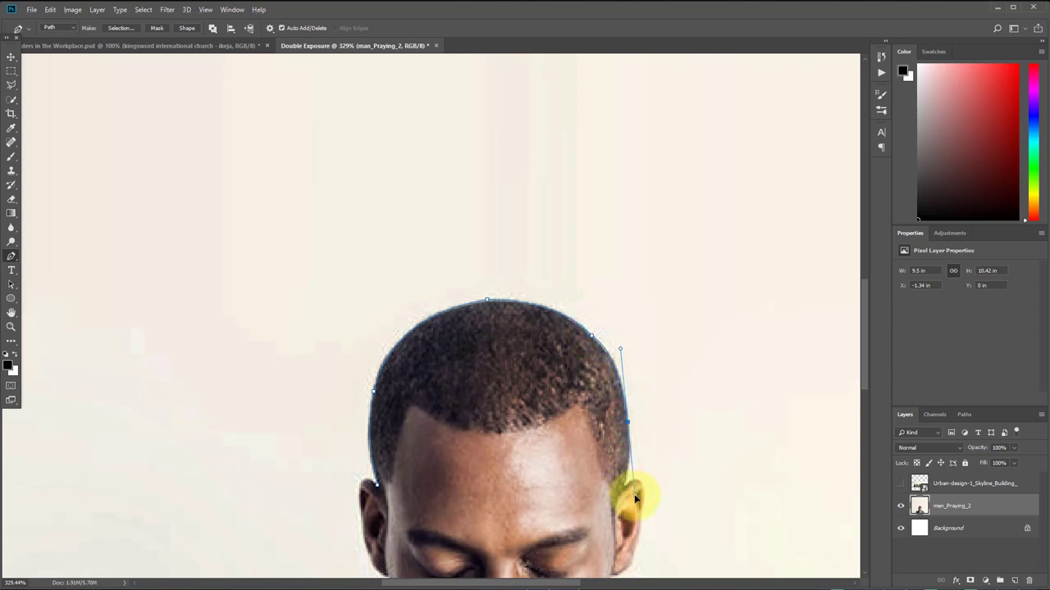
click(634, 496)
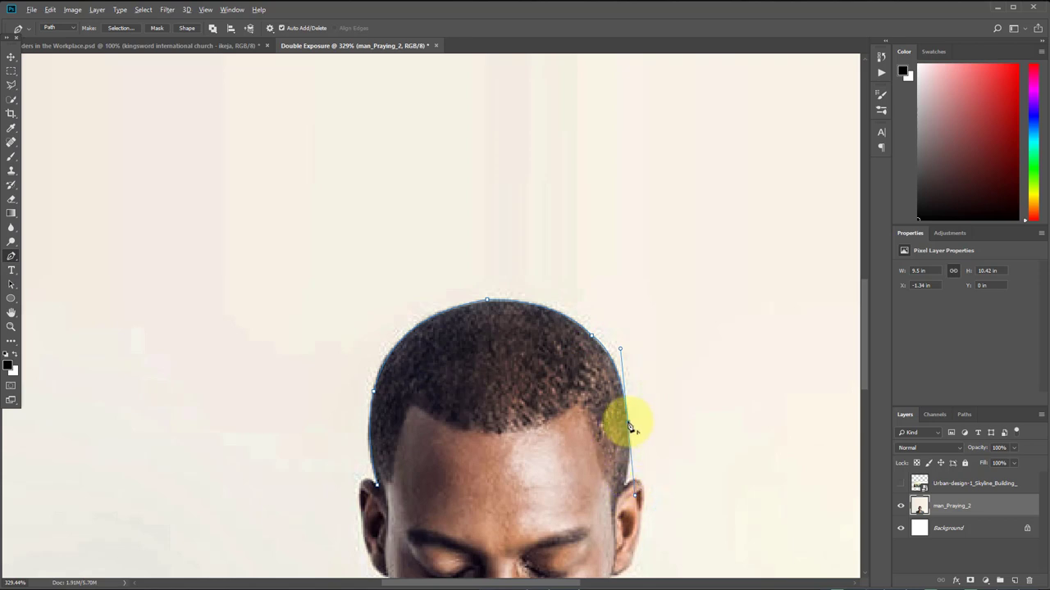
alt+click(628, 423)
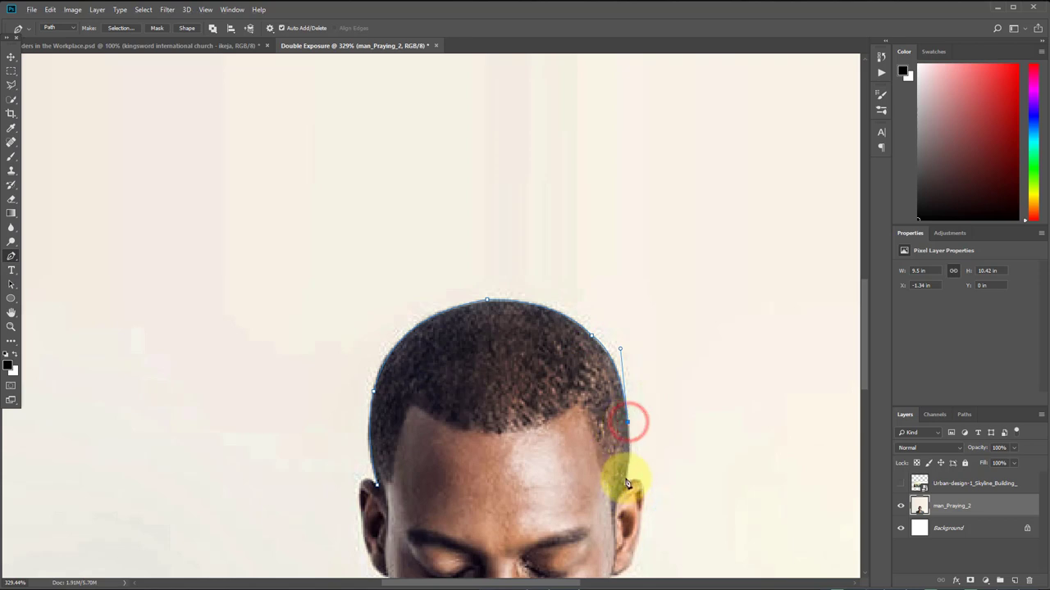
click(616, 501)
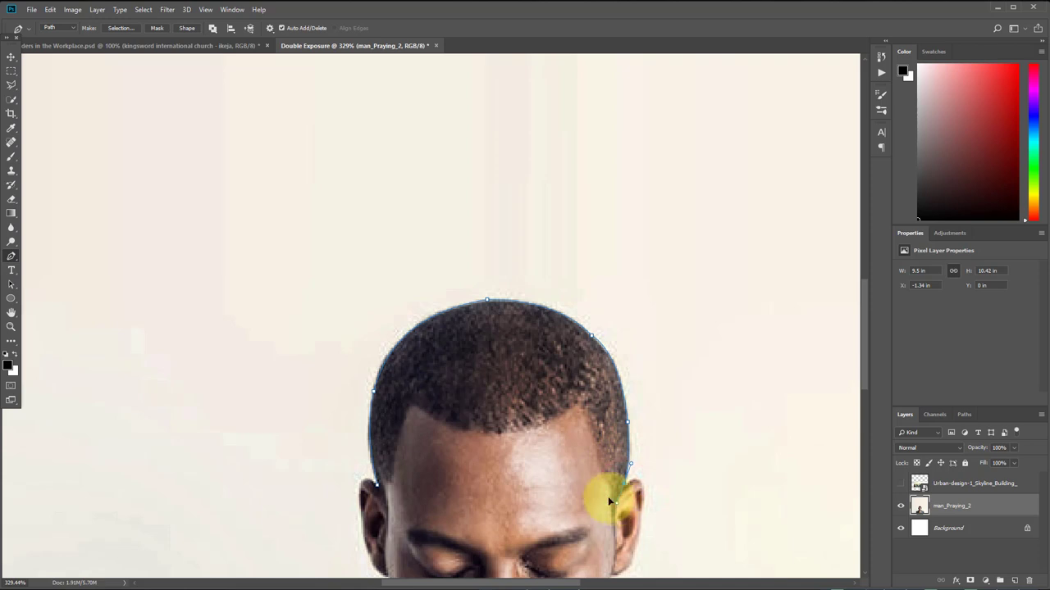
click(416, 523)
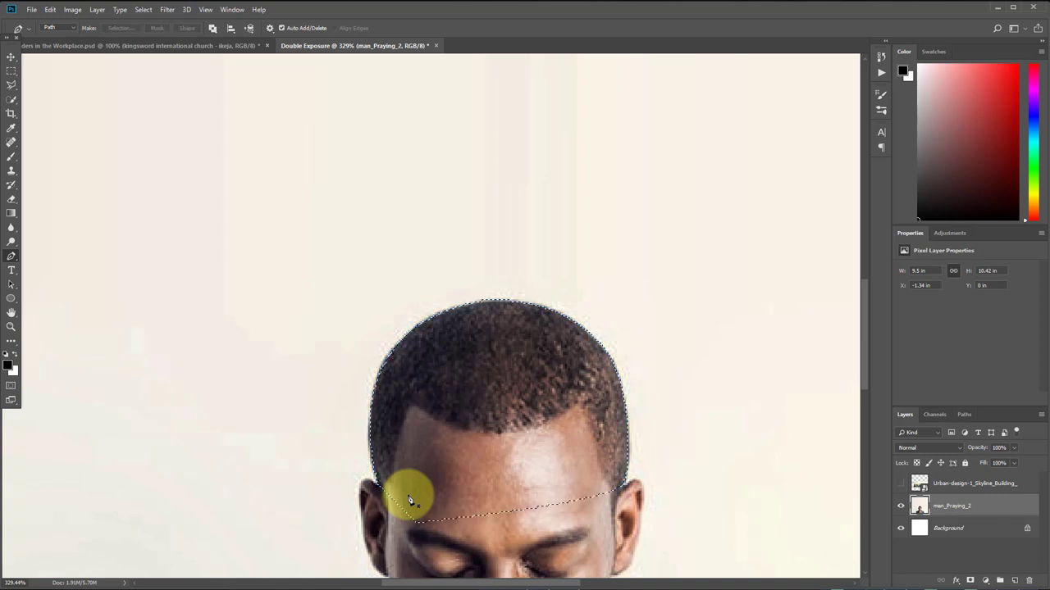
Load the head path as a selection, then show and select the skyline layer
key(ctrl+Return)
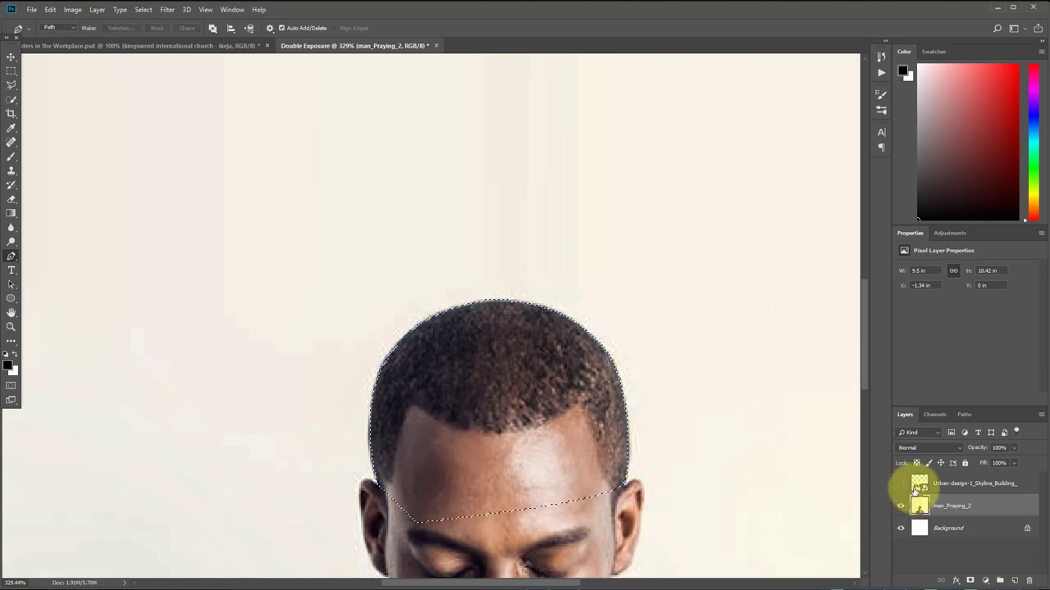
click(899, 484)
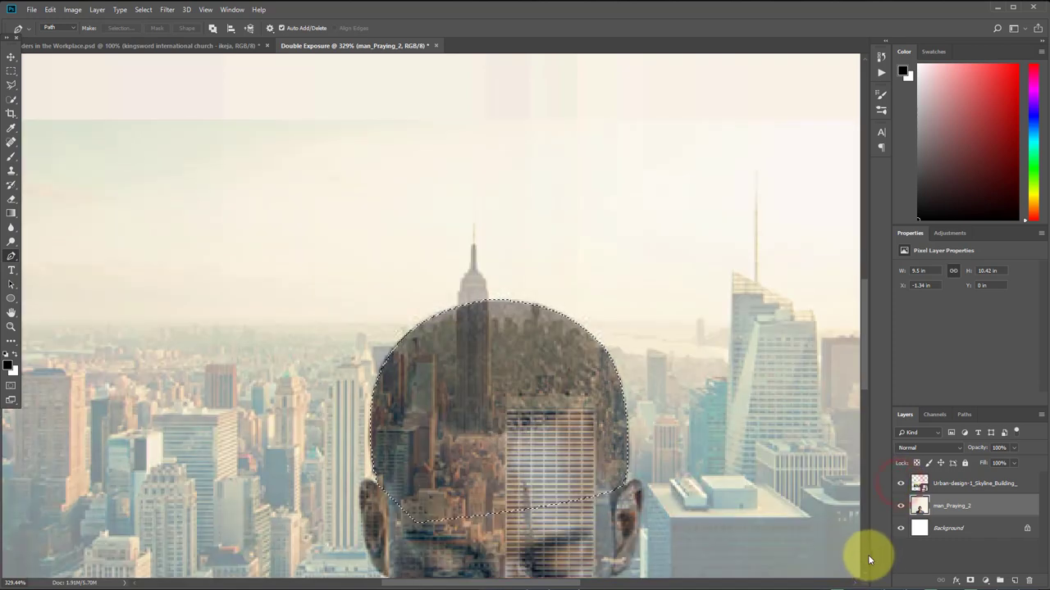
click(957, 489)
scroll(476, 462, down, 1)
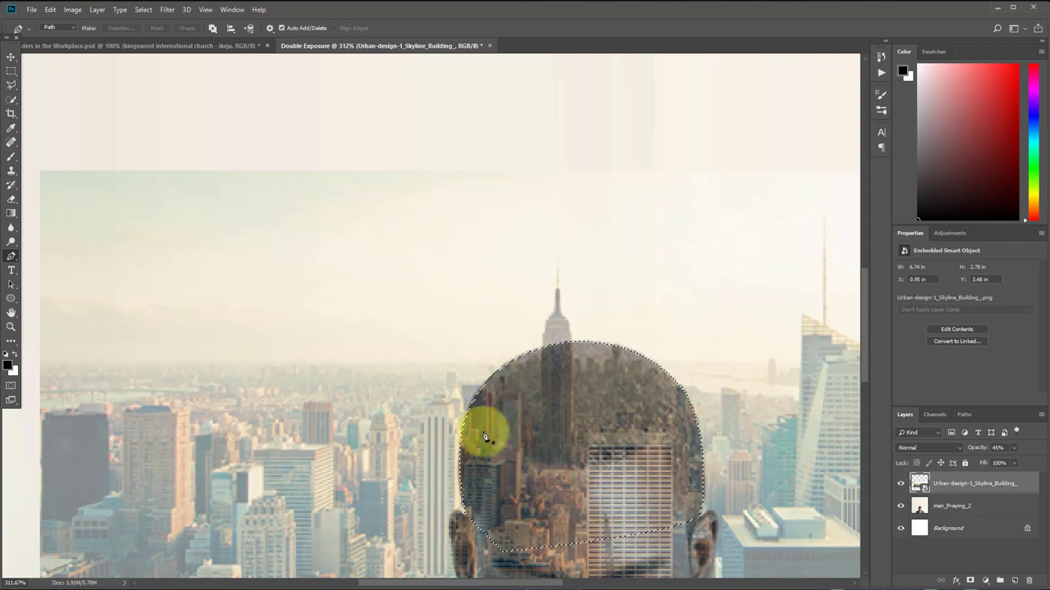
click(11, 84)
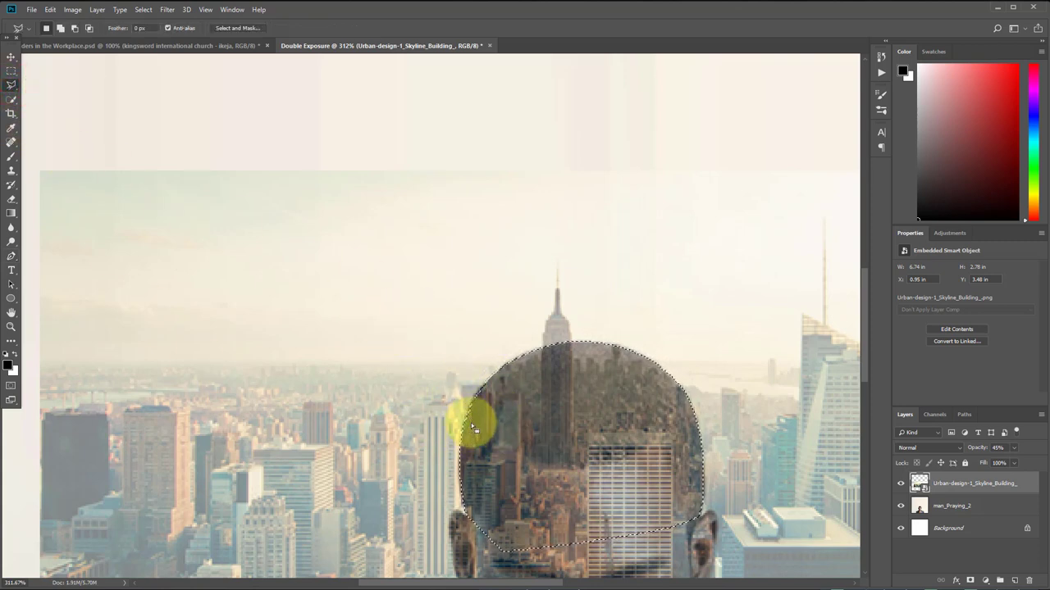
Add a peaked polygonal area above the head around the Empire State Building spire
key(shift)
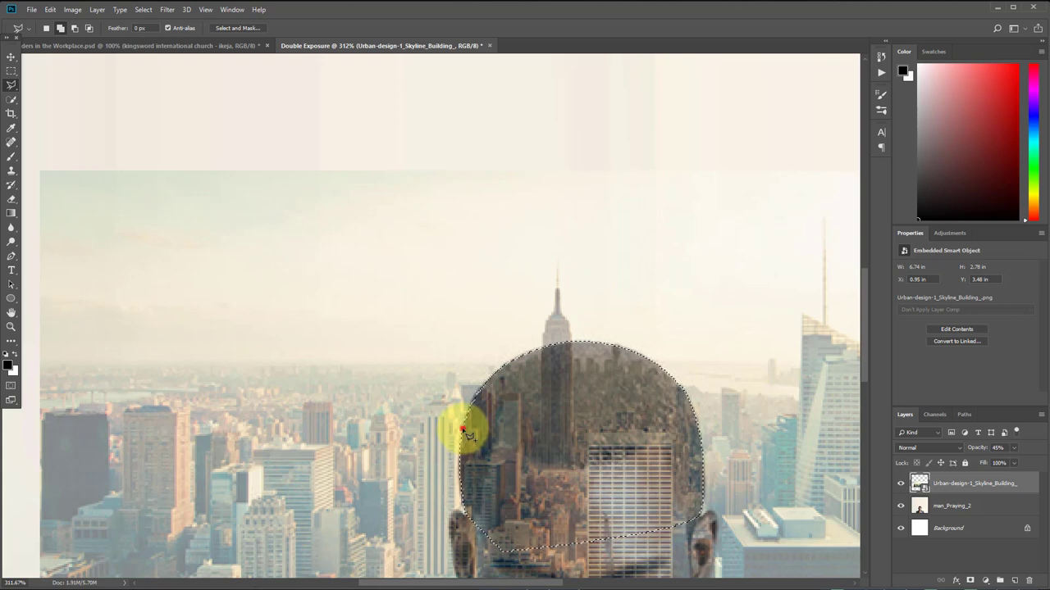
click(462, 386)
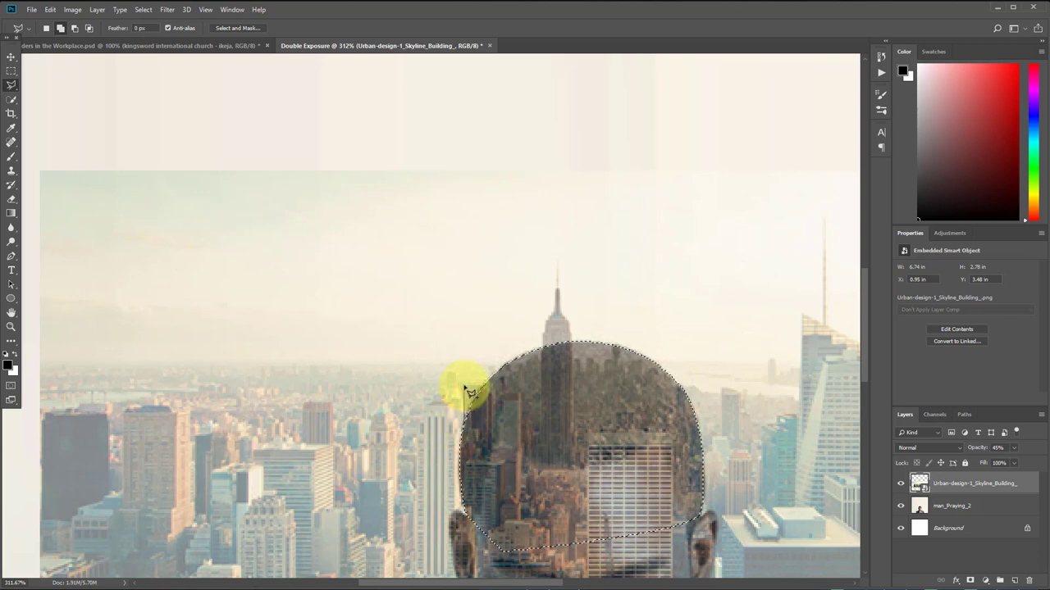
click(465, 386)
click(482, 387)
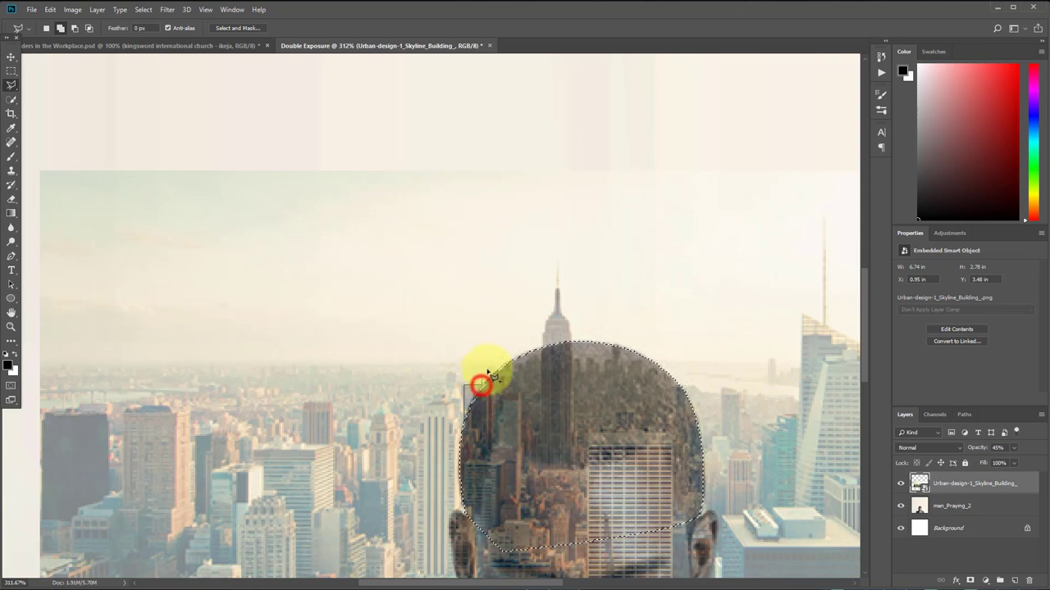
click(484, 273)
click(536, 209)
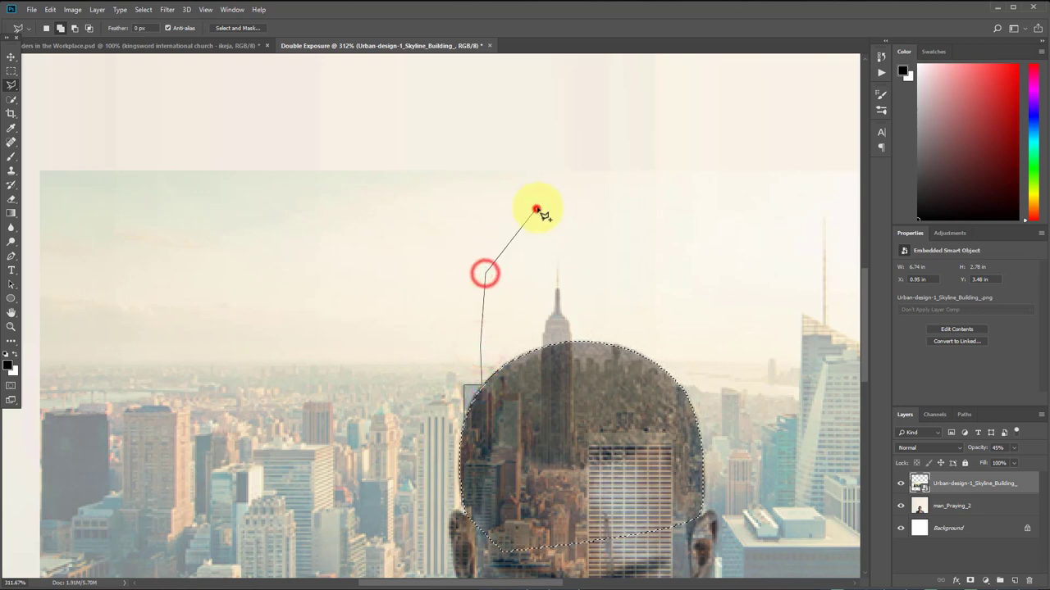
click(654, 255)
click(670, 320)
click(678, 367)
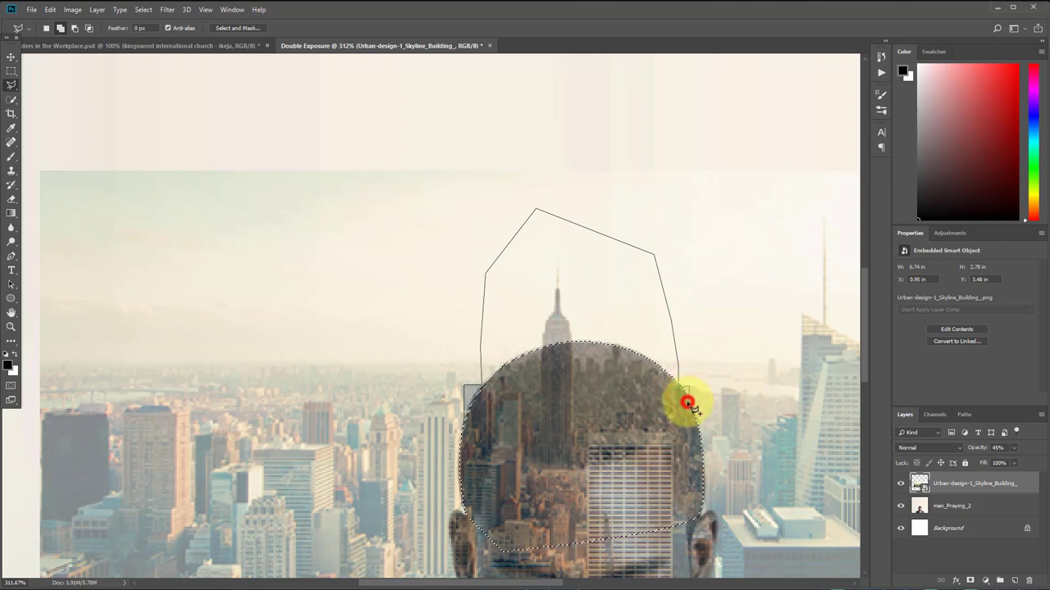
Close the added area down the head's right edge, merging it with the head selection
click(694, 403)
click(698, 428)
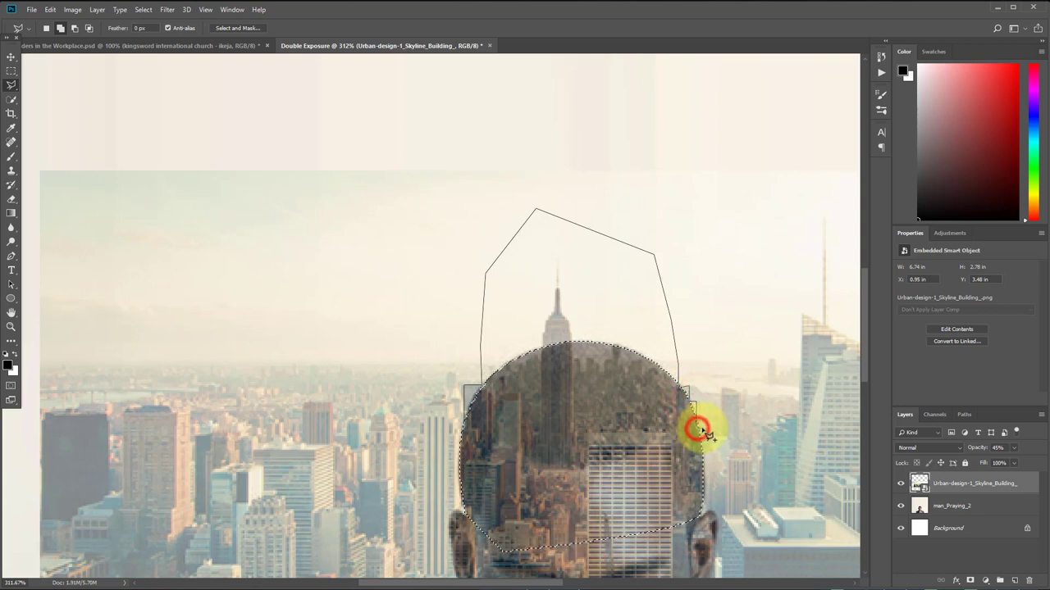
click(700, 481)
click(550, 482)
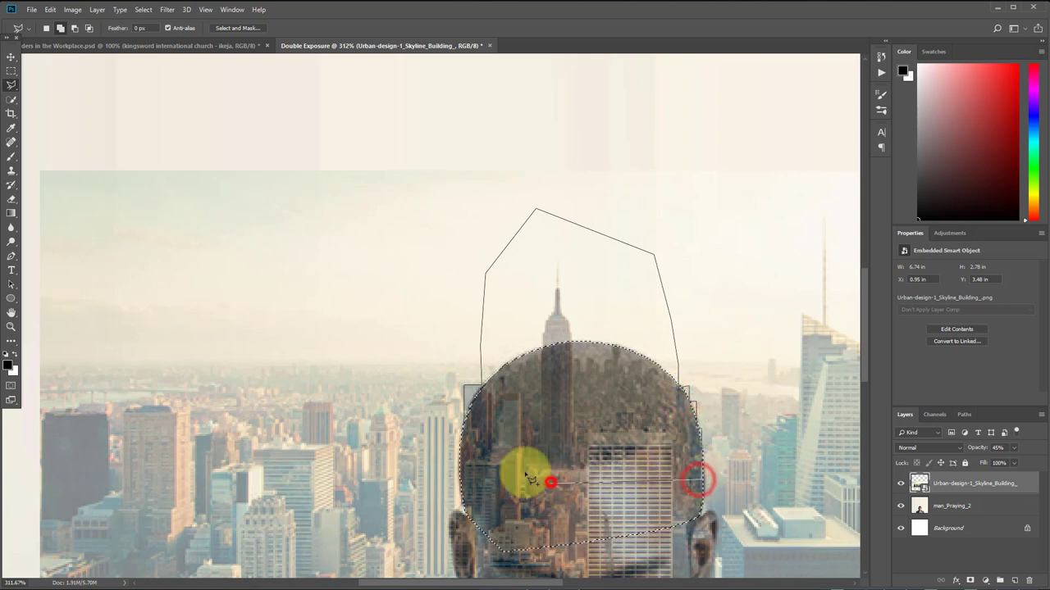
click(470, 429)
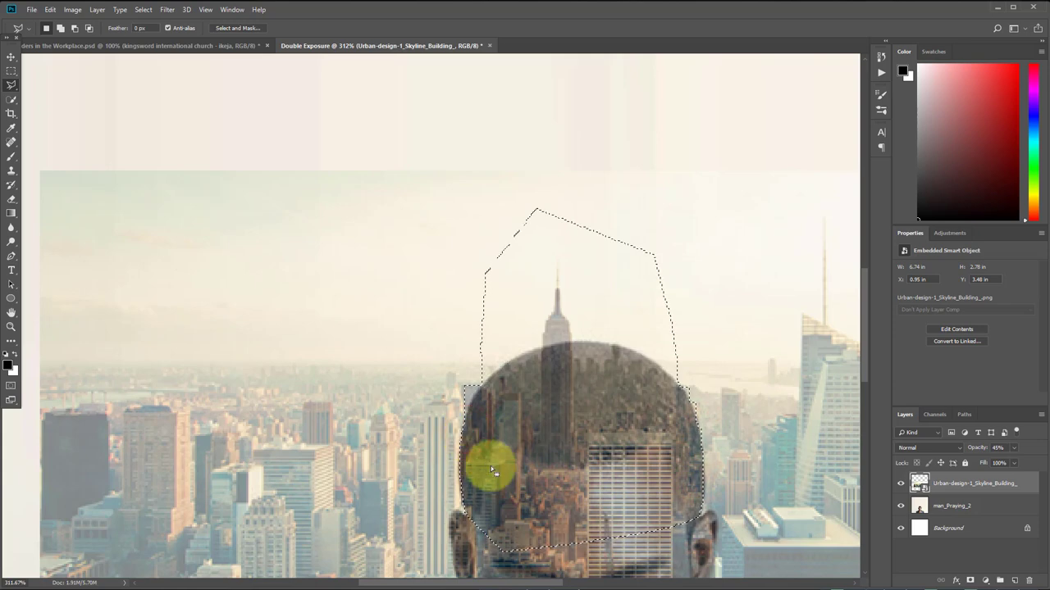
alt+click(587, 327)
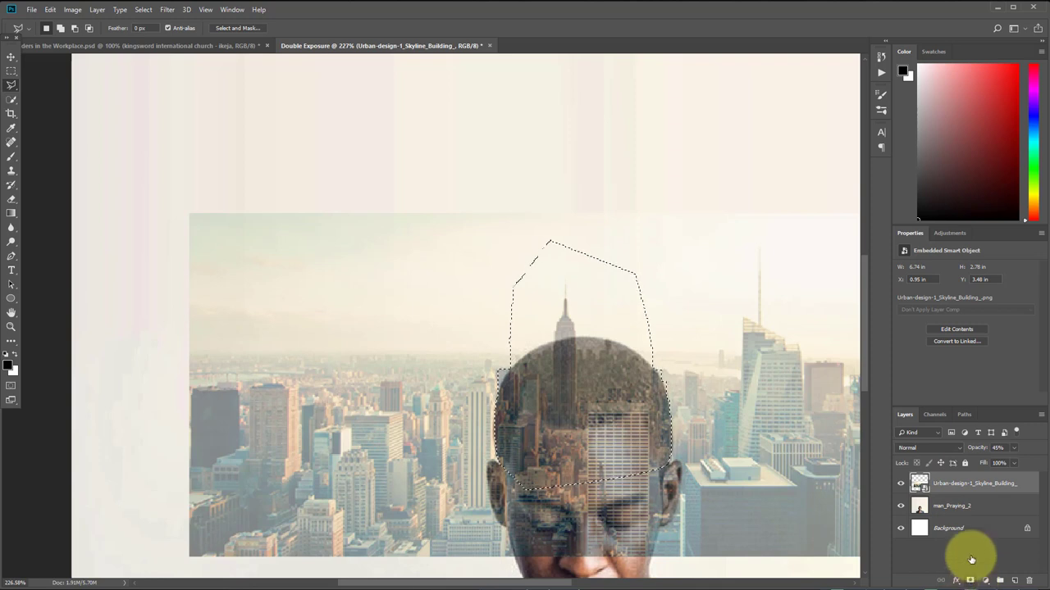
Add a layer mask to the skyline from the head-and-spire selection
click(970, 580)
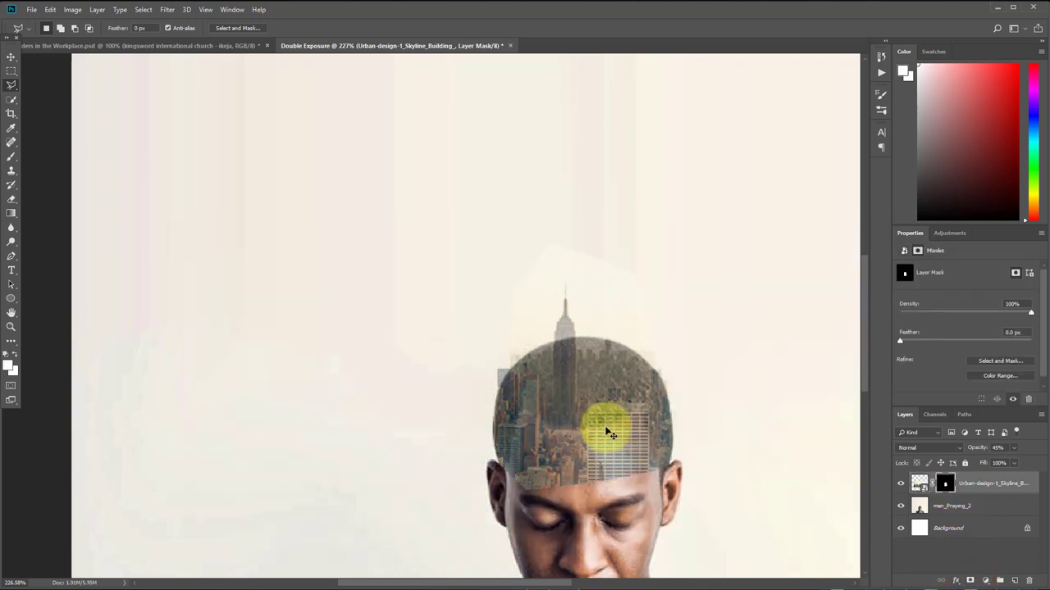
click(1014, 432)
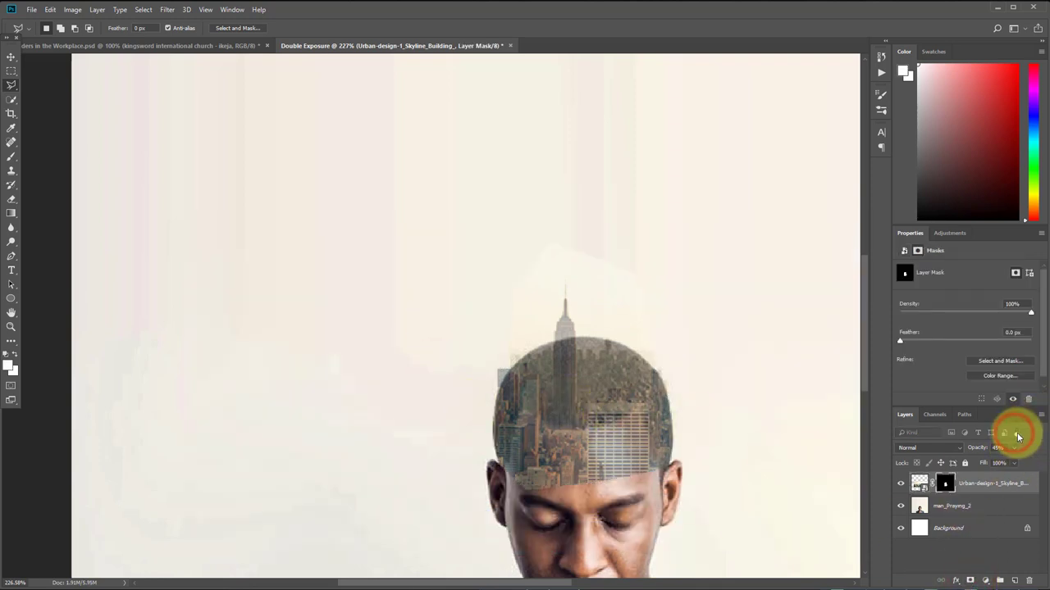
click(1016, 429)
drag(1011, 460, 1044, 469)
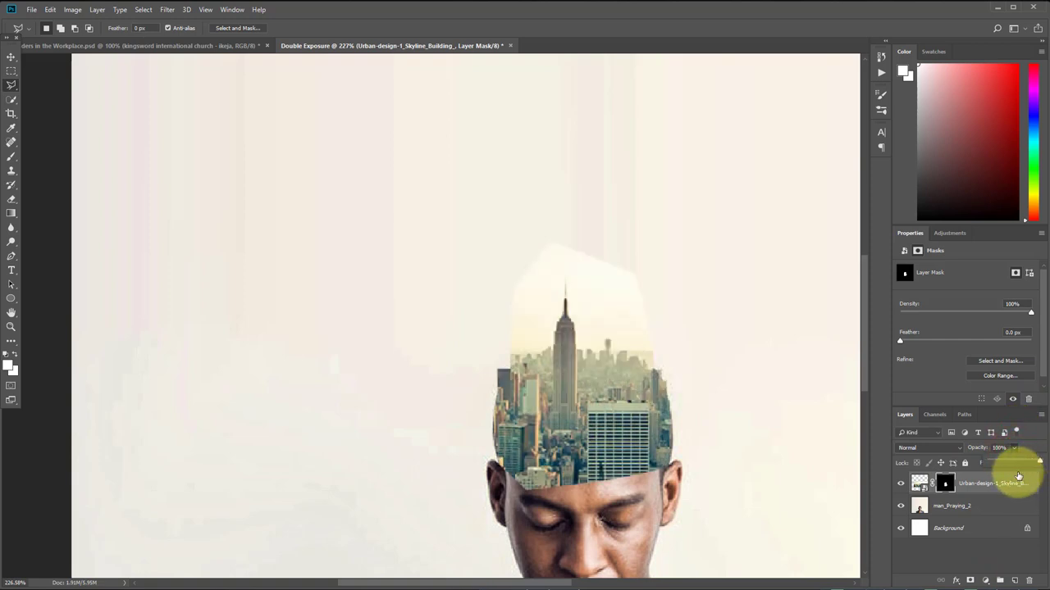
Zoom to 200% on the head, set skyline opacity to 55% and target its mask with the Brush
ctrl+alt+click(622, 440)
ctrl+alt+click(617, 457)
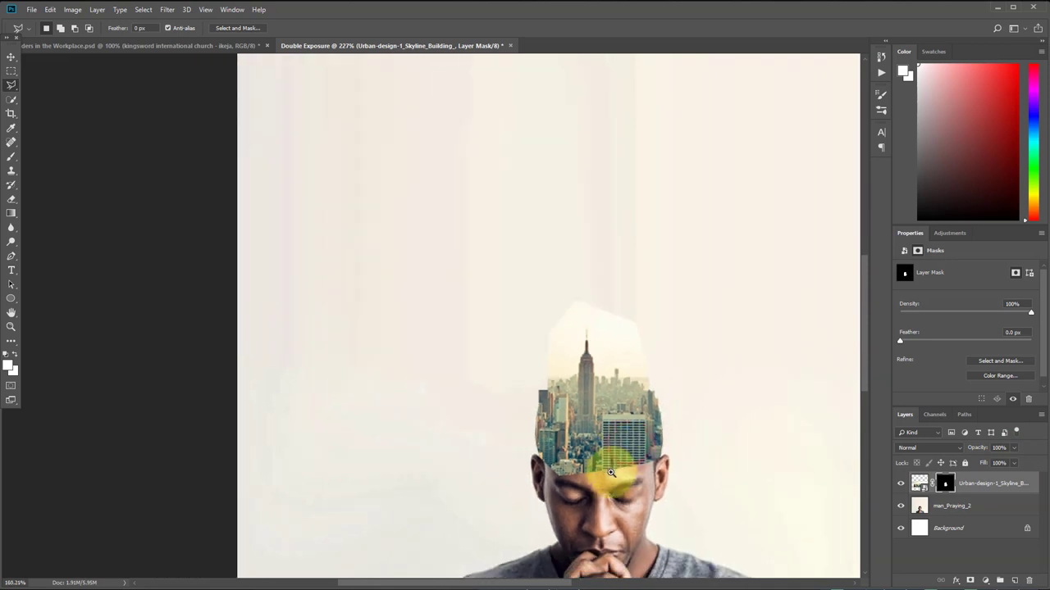
ctrl+click(621, 419)
ctrl+click(545, 419)
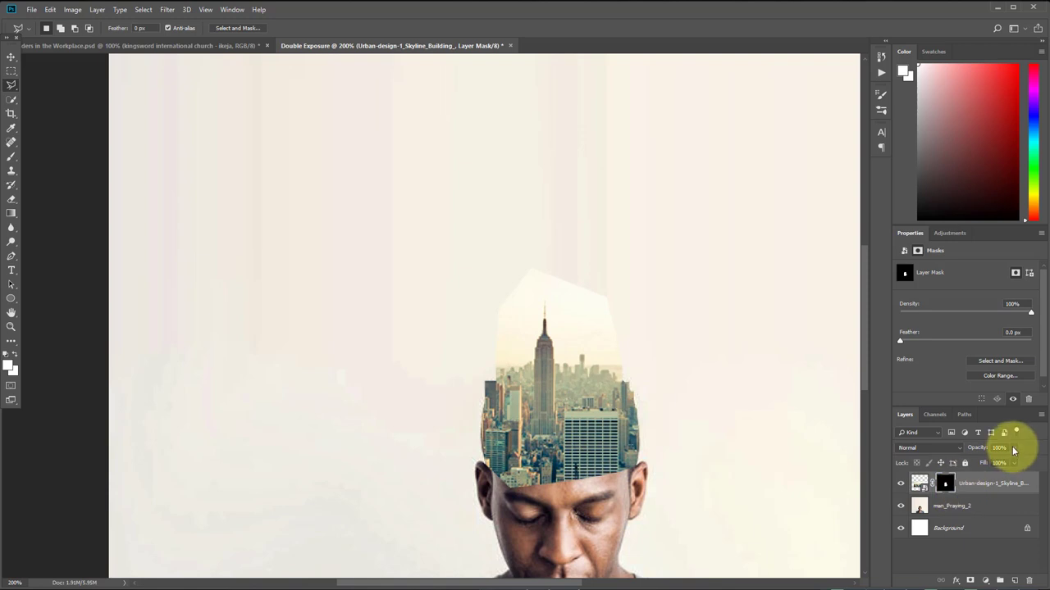
drag(1014, 450, 994, 464)
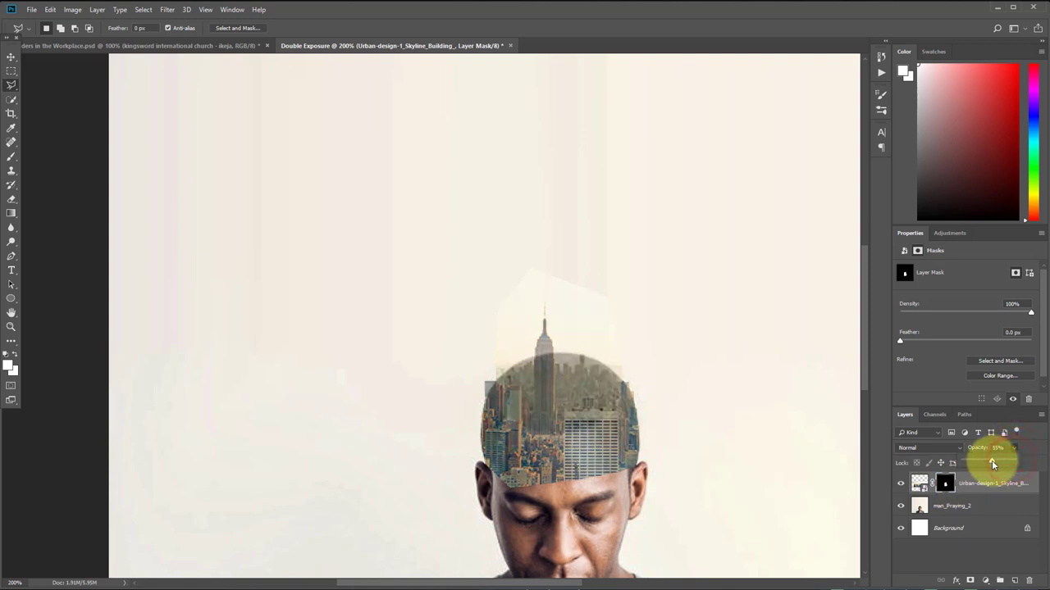
click(945, 483)
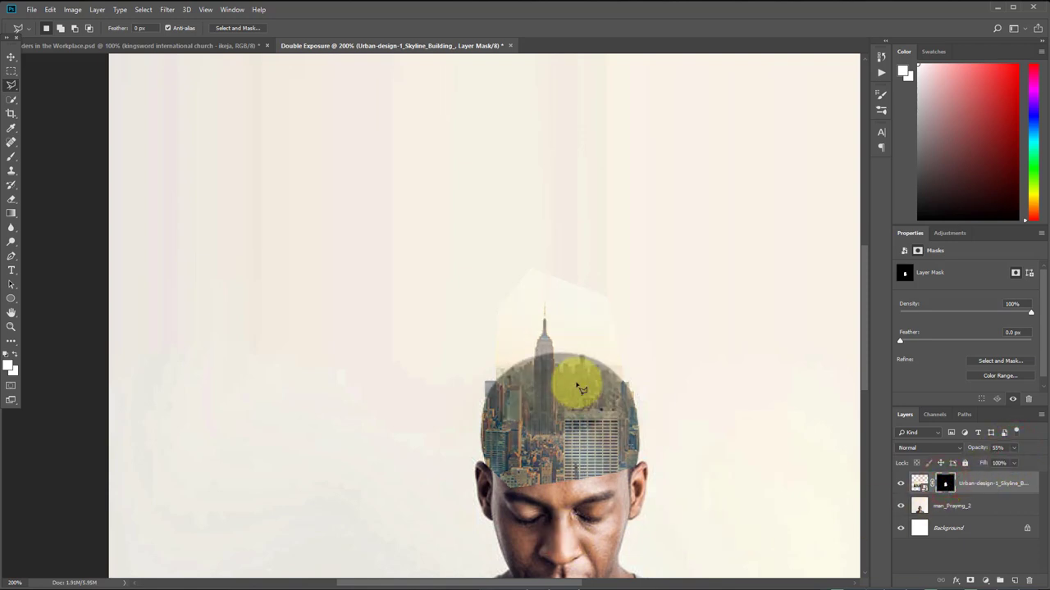
key(b)
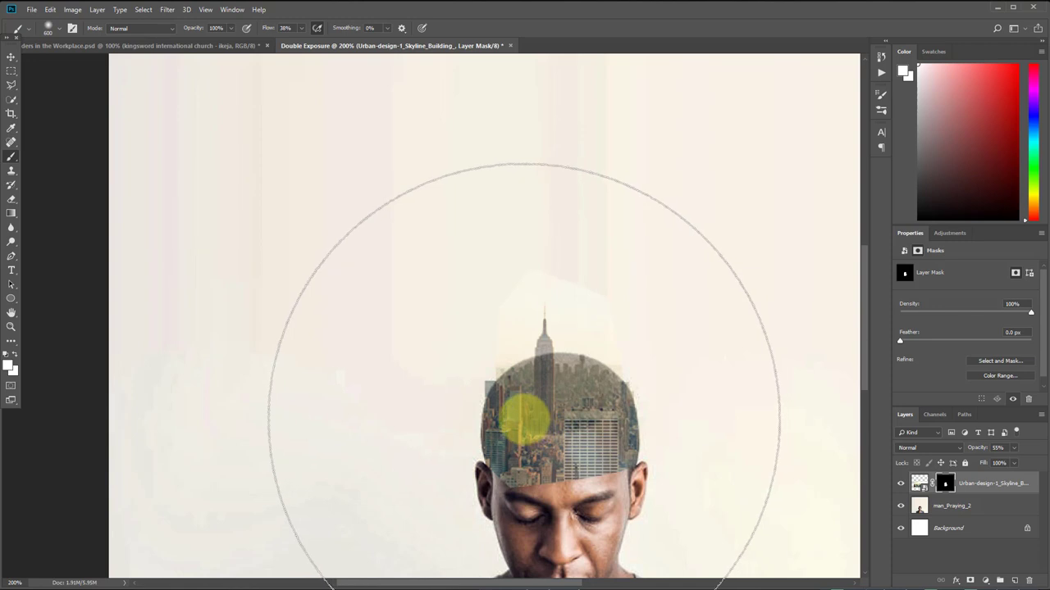
With a smaller brush, paint the mask over the forehead and fade the skyline to 28% opacity
key(bracketleft)
key(bracketleft)
key(bracketleft)
key(bracketleft)
key(bracketleft)
key(bracketleft)
key(bracketleft)
key(bracketleft)
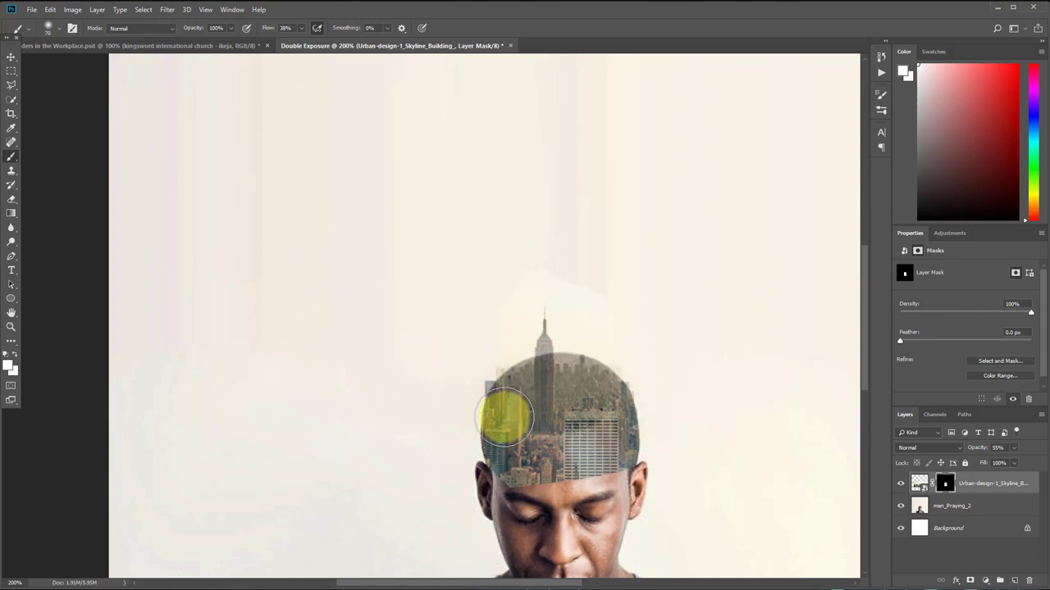
mouse_move(525, 480)
mouse_down()
mouse_move(520, 422)
mouse_move(527, 456)
mouse_up()
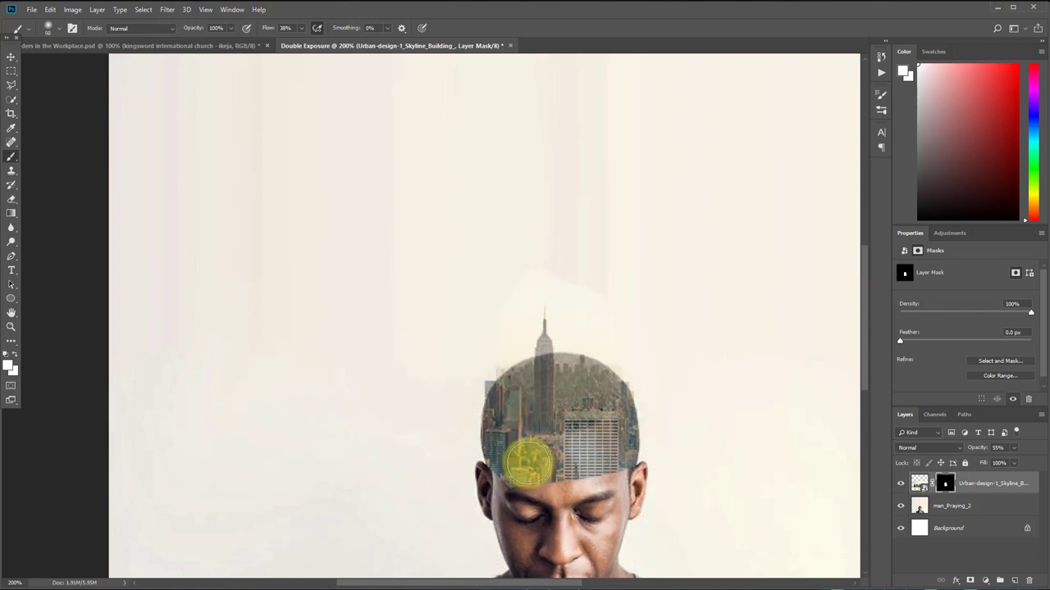
drag(1014, 447, 999, 466)
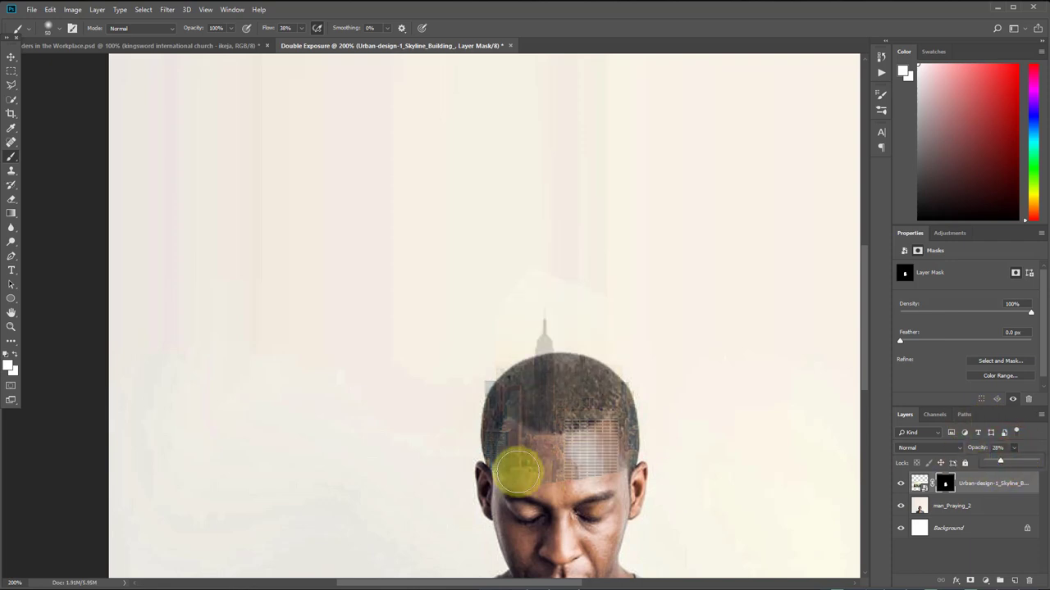
mouse_move(548, 441)
mouse_down()
mouse_move(612, 411)
mouse_move(605, 430)
mouse_move(506, 434)
mouse_move(504, 414)
mouse_move(487, 459)
mouse_move(515, 470)
mouse_up()
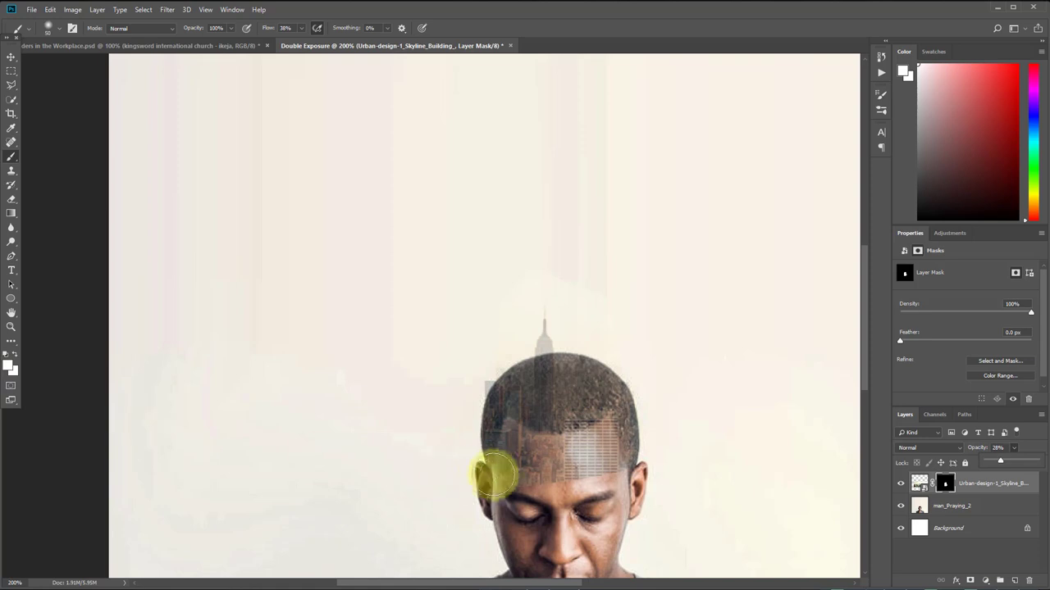
drag(494, 475, 509, 474)
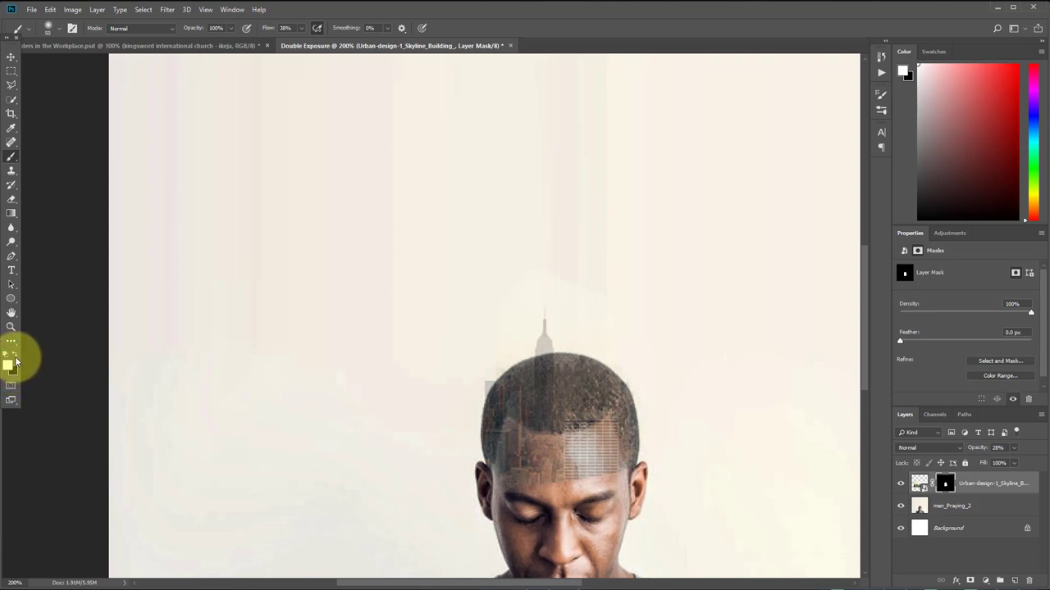
Make black the foreground colour and paint the mask across the forehead and temples
click(15, 355)
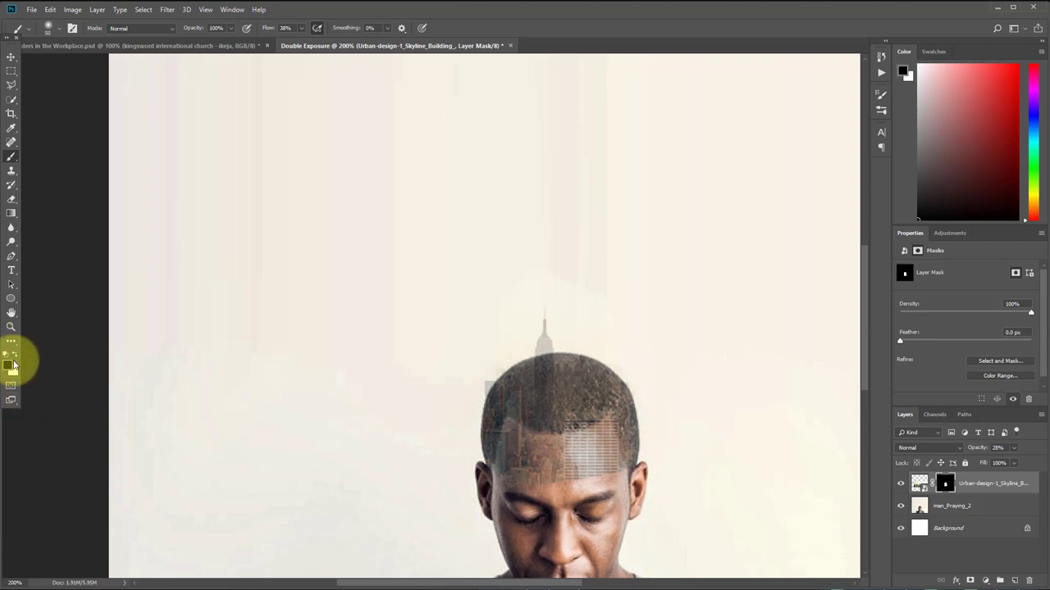
click(14, 358)
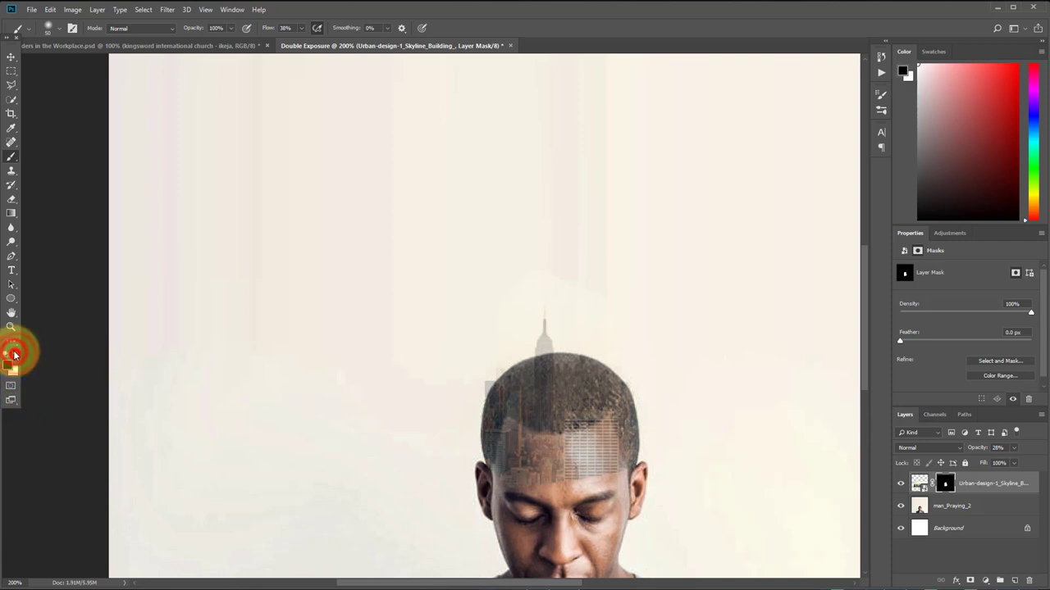
click(14, 355)
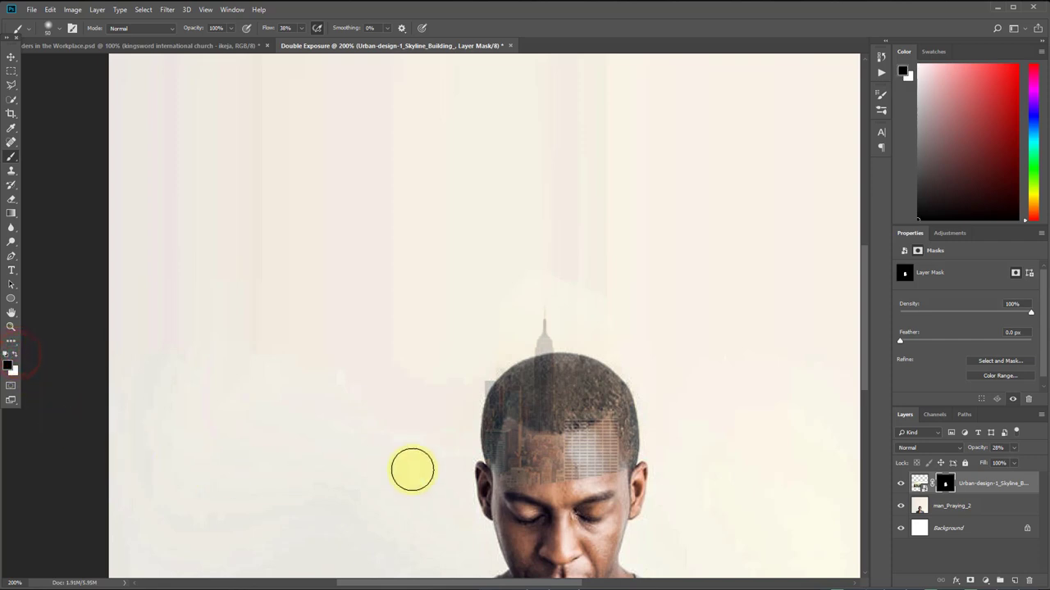
mouse_move(531, 474)
mouse_down()
mouse_move(538, 480)
mouse_move(520, 468)
mouse_move(516, 480)
mouse_move(523, 474)
mouse_up()
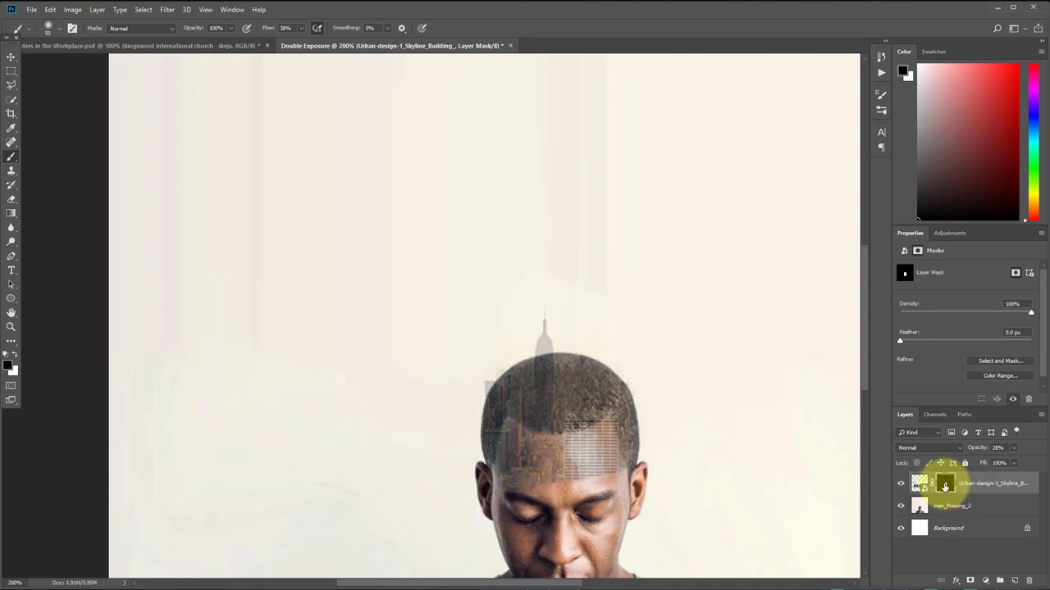
mouse_move(524, 481)
mouse_down()
mouse_move(565, 472)
mouse_move(572, 484)
mouse_move(579, 469)
mouse_move(587, 482)
mouse_move(593, 464)
mouse_move(621, 508)
mouse_move(593, 480)
mouse_move(599, 493)
mouse_move(598, 470)
mouse_move(562, 446)
mouse_move(600, 443)
mouse_move(605, 429)
mouse_move(619, 468)
mouse_up()
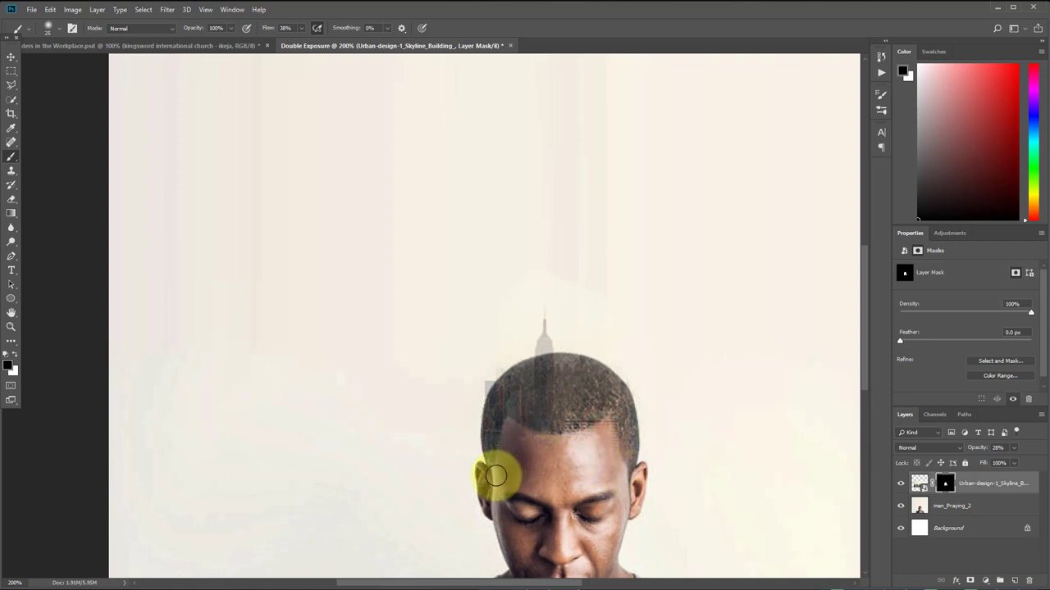
mouse_move(496, 475)
mouse_down()
mouse_move(550, 473)
mouse_move(600, 454)
mouse_up()
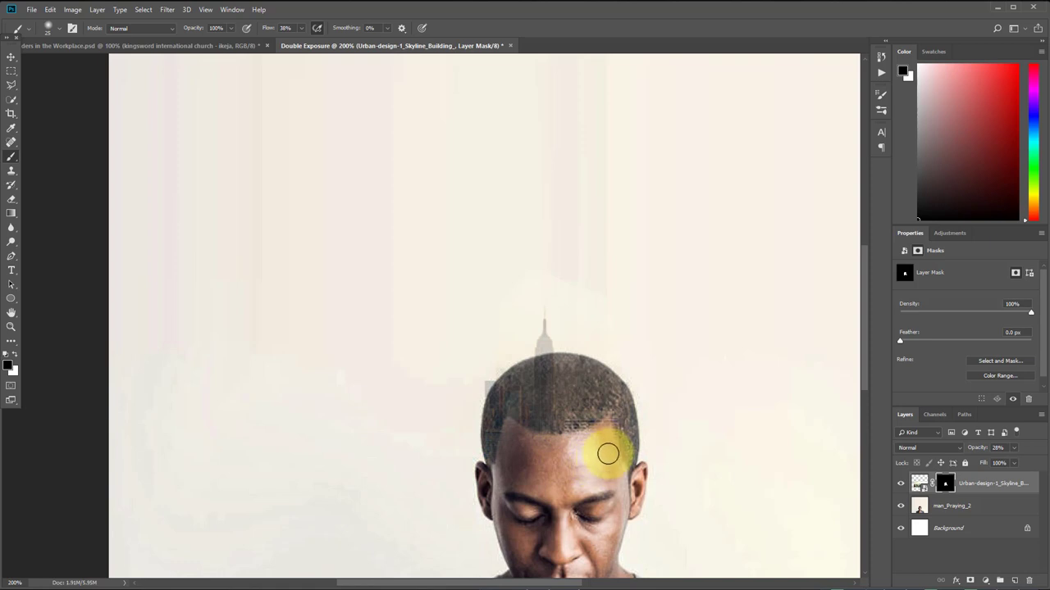
Raise the skyline layer's opacity back to 100%
click(1014, 447)
drag(1009, 464, 1039, 464)
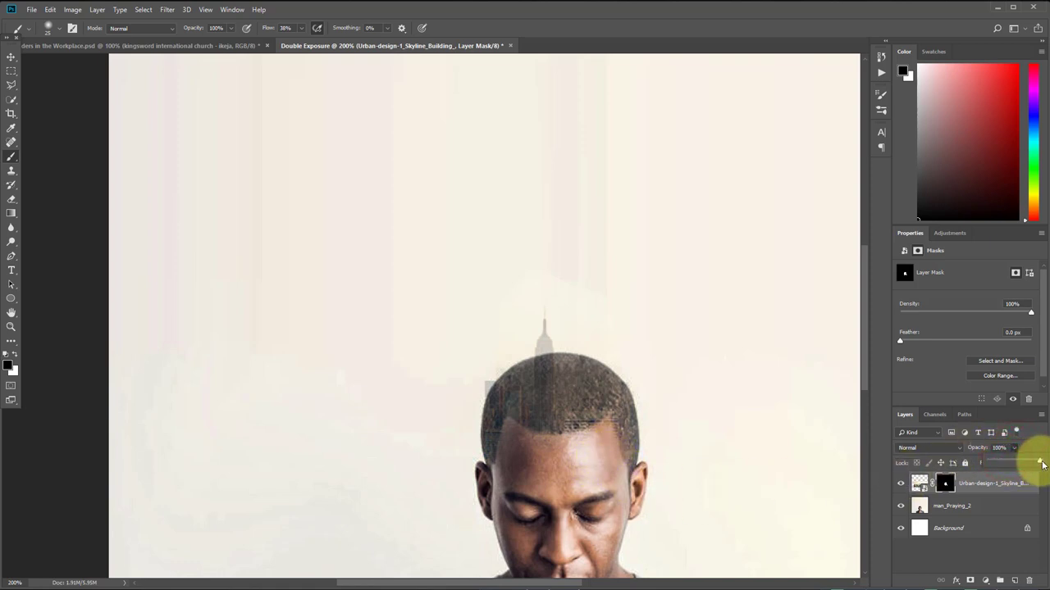
click(529, 449)
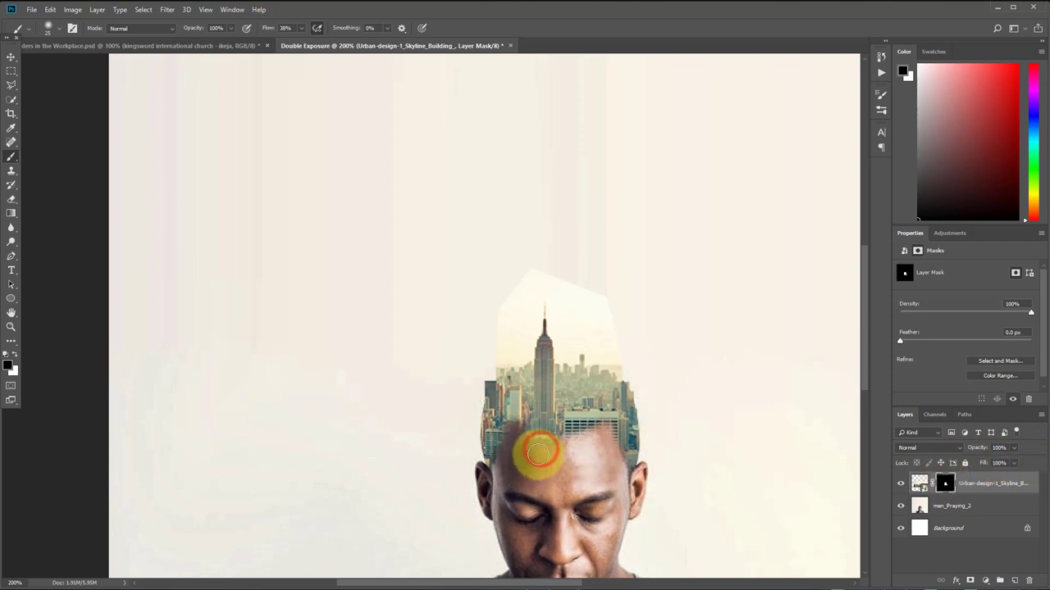
Mask the skyline off the upper forehead, reveal the spire above the head, then target the skyline image
drag(522, 440, 563, 451)
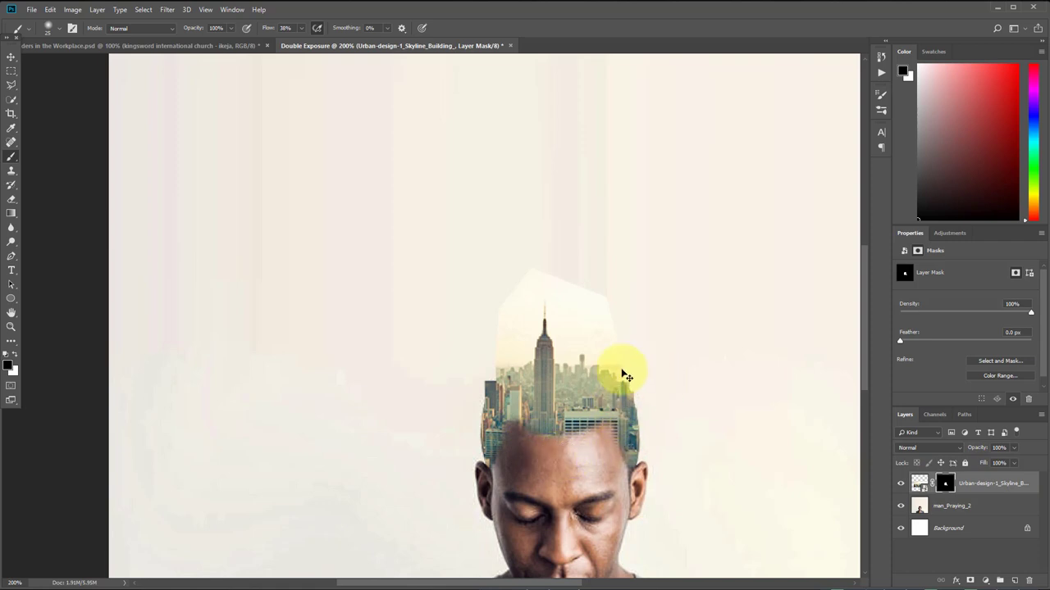
drag(623, 344, 598, 356)
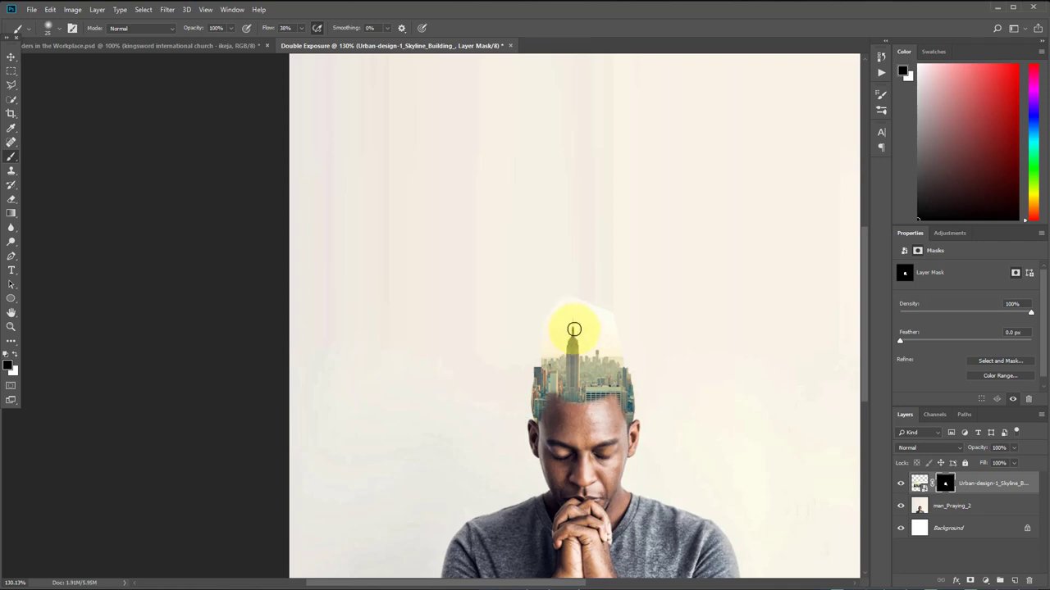
drag(574, 329, 574, 349)
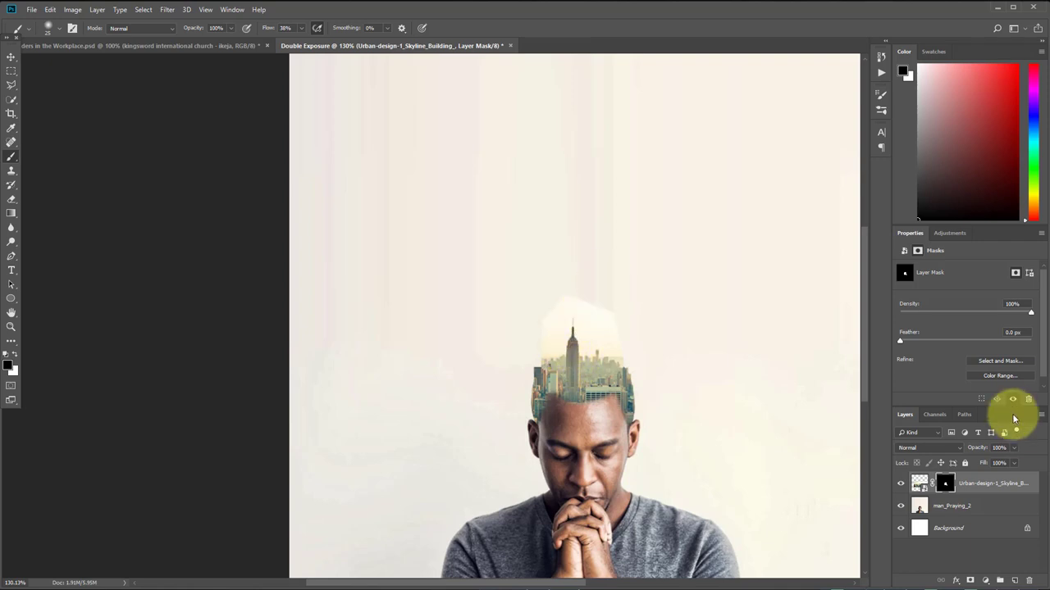
click(1028, 485)
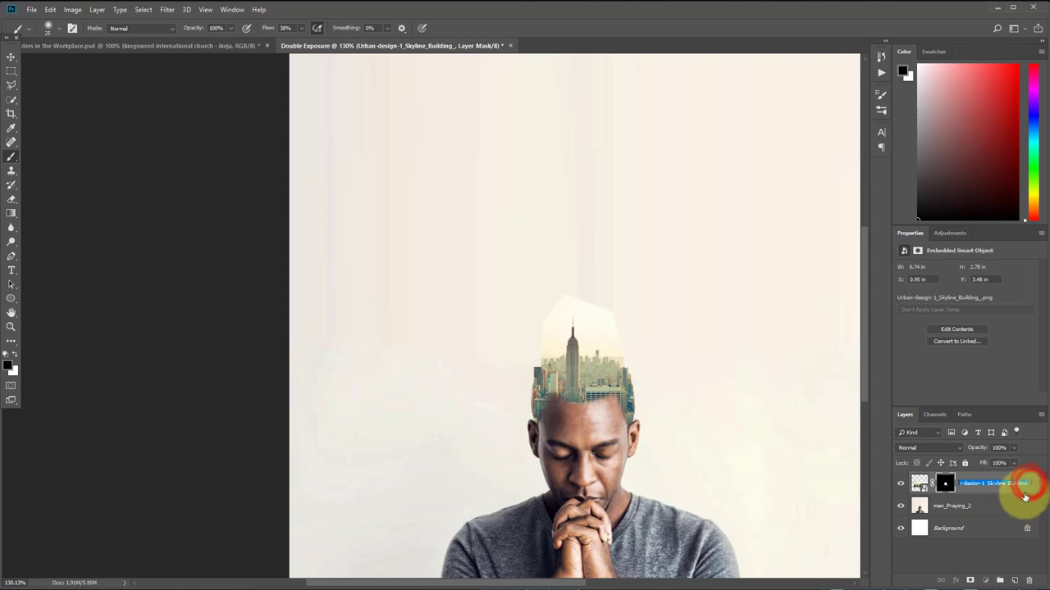
click(1036, 484)
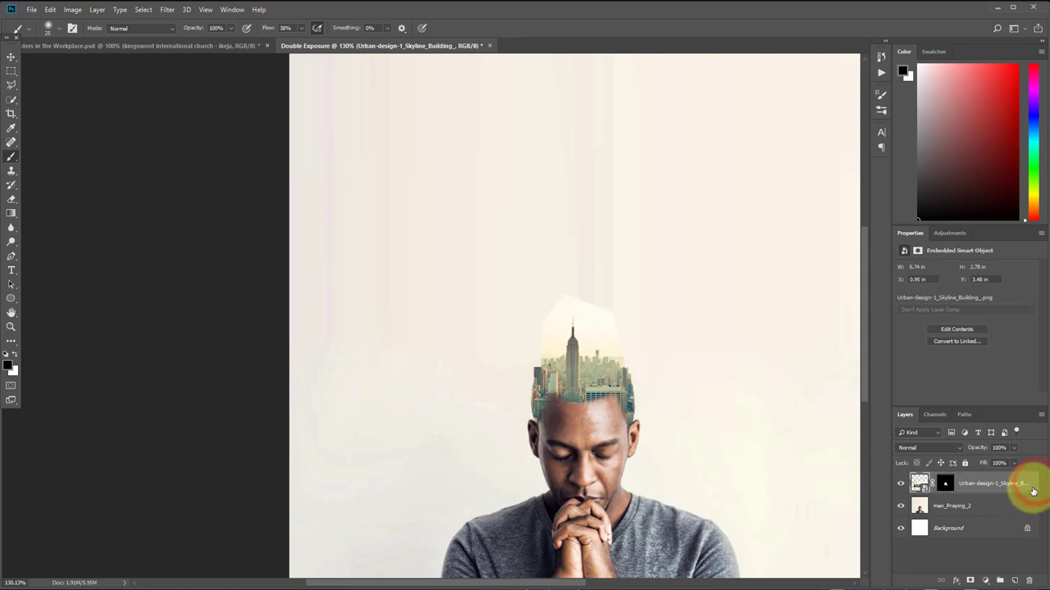
In the skyline's Blending Options, lower the This Layer white slider to hide the brightest city tones
double_click(1035, 490)
drag(925, 295, 790, 347)
drag(759, 397, 959, 174)
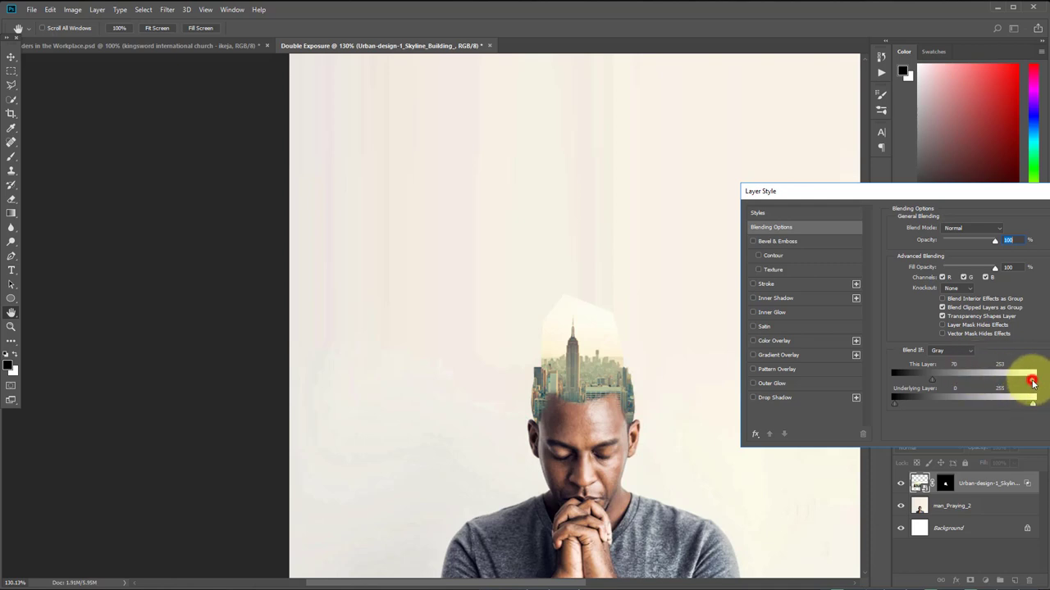
mouse_move(1031, 381)
mouse_down()
mouse_move(1009, 388)
mouse_move(1040, 390)
mouse_move(1029, 388)
mouse_up()
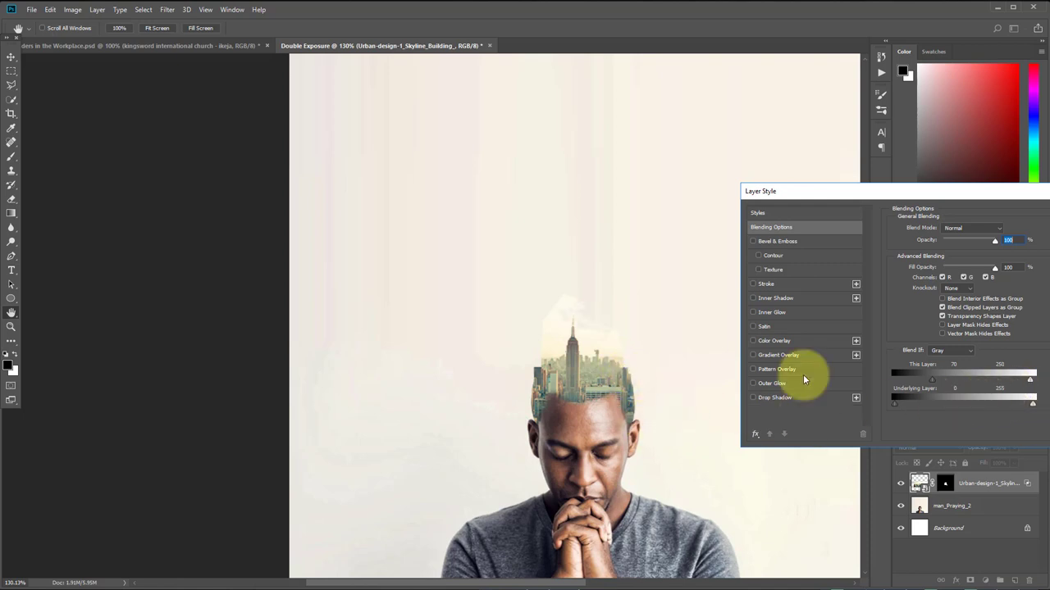
drag(1028, 380, 1026, 382)
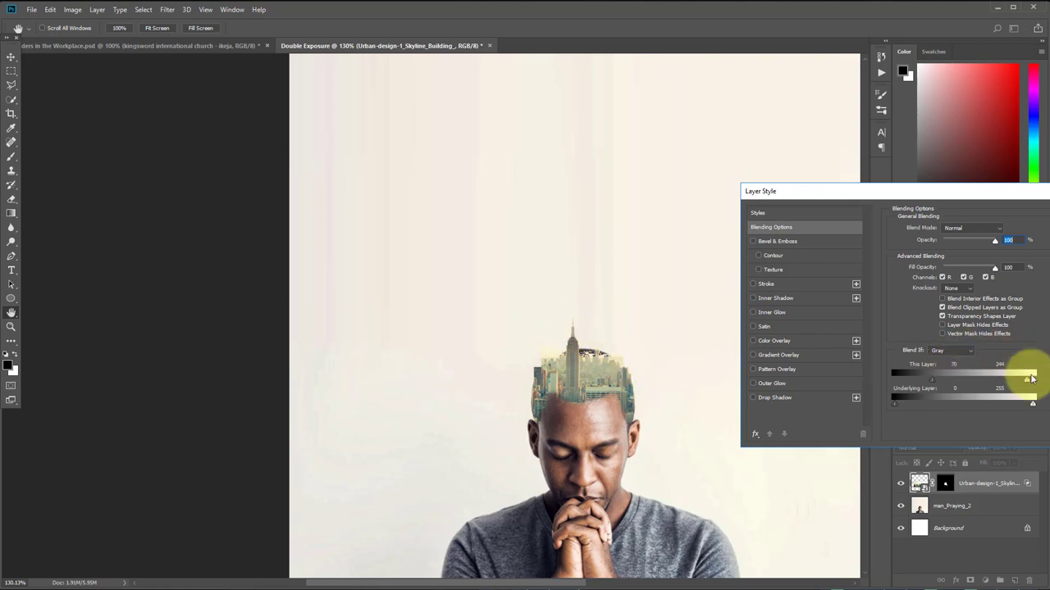
drag(1023, 386, 1025, 385)
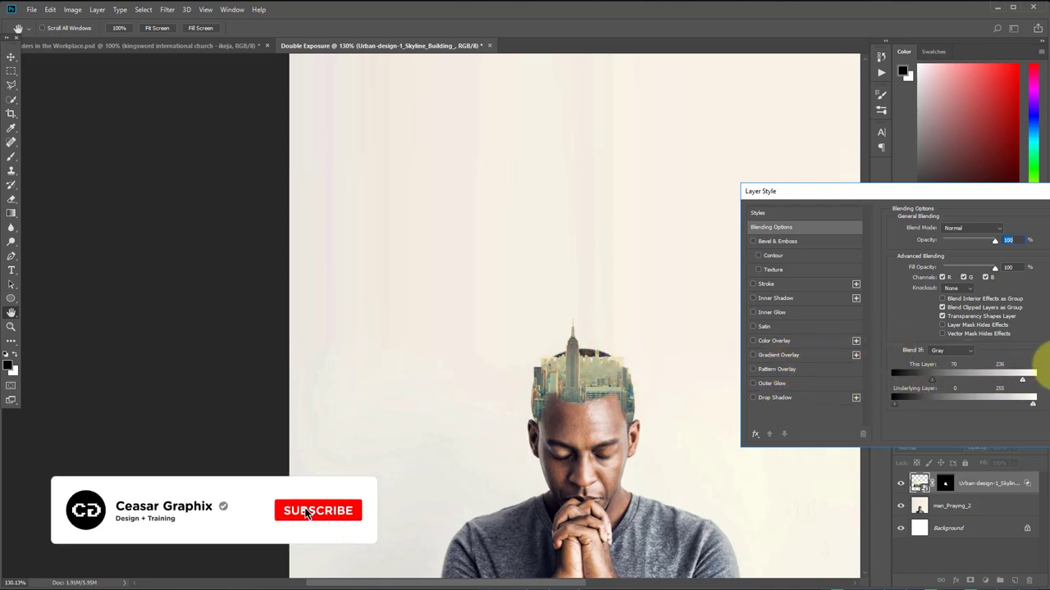
drag(1022, 380, 1014, 382)
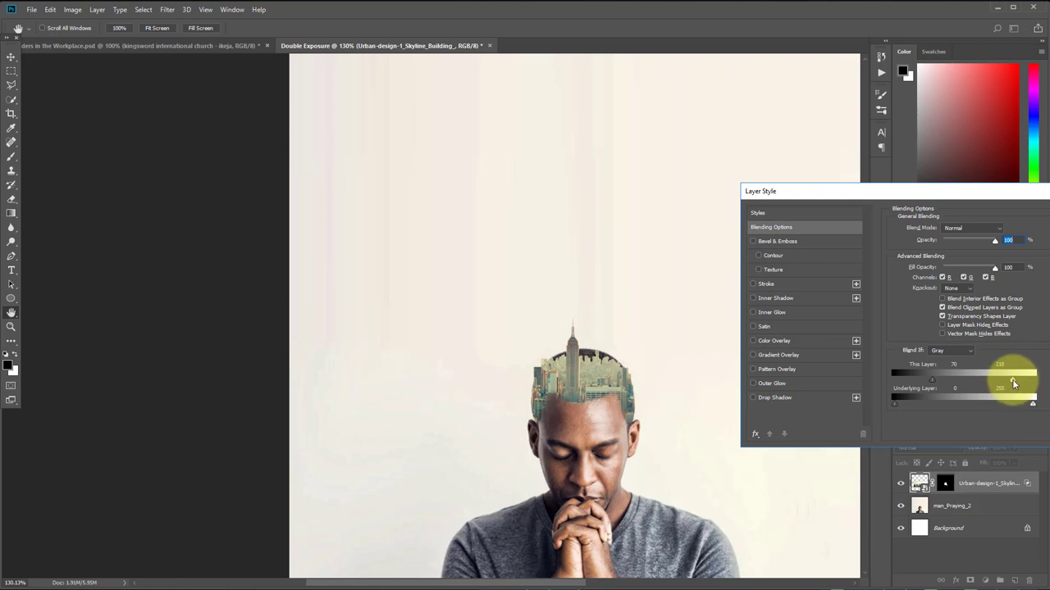
Split the white slider into a 184/236 range for a soft highlight fade and apply it
click(1014, 382)
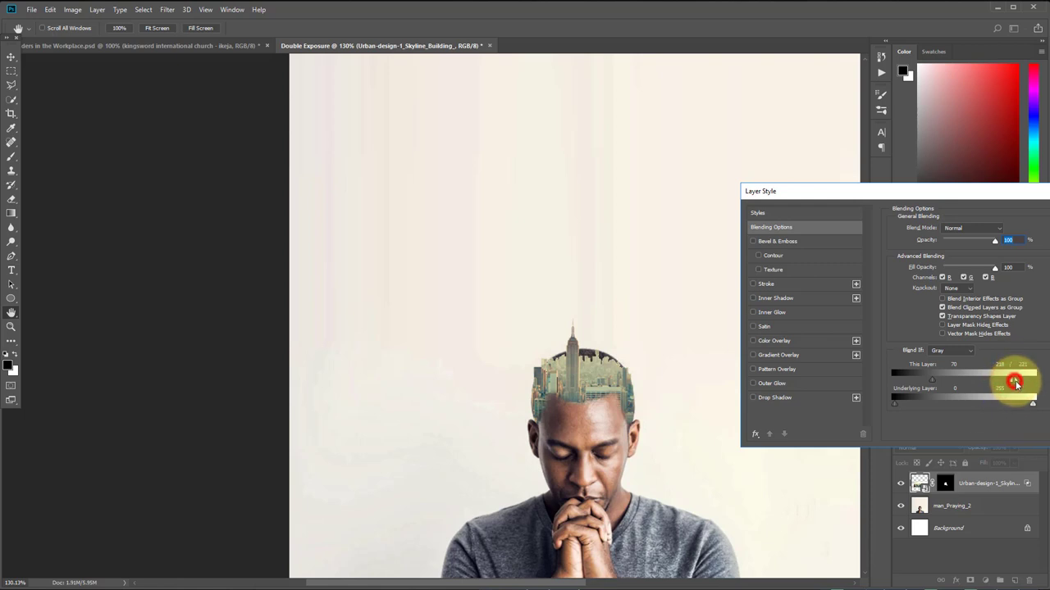
drag(1015, 382, 1022, 384)
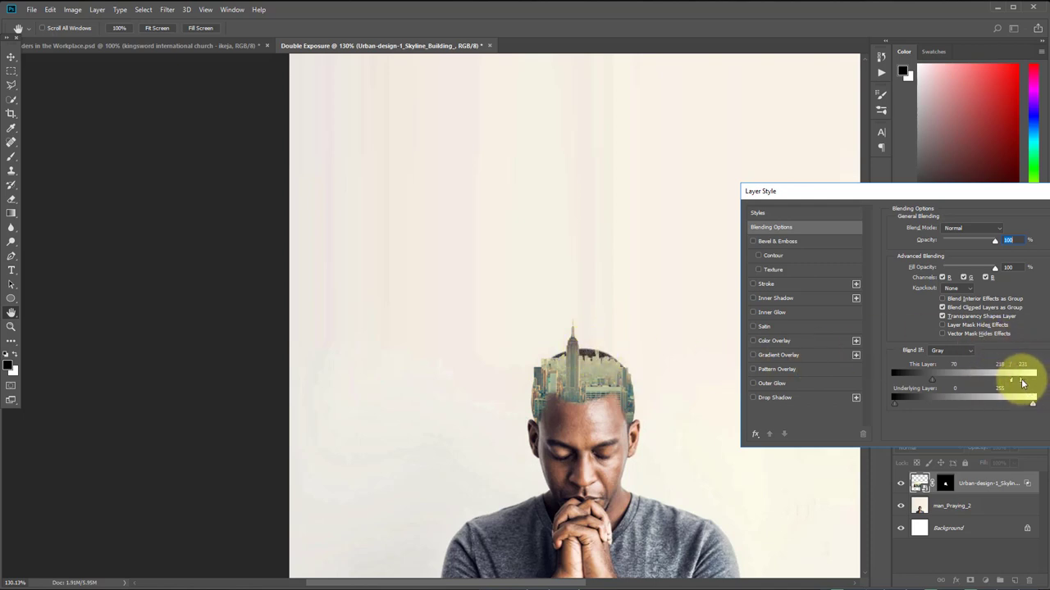
drag(1021, 381, 1025, 383)
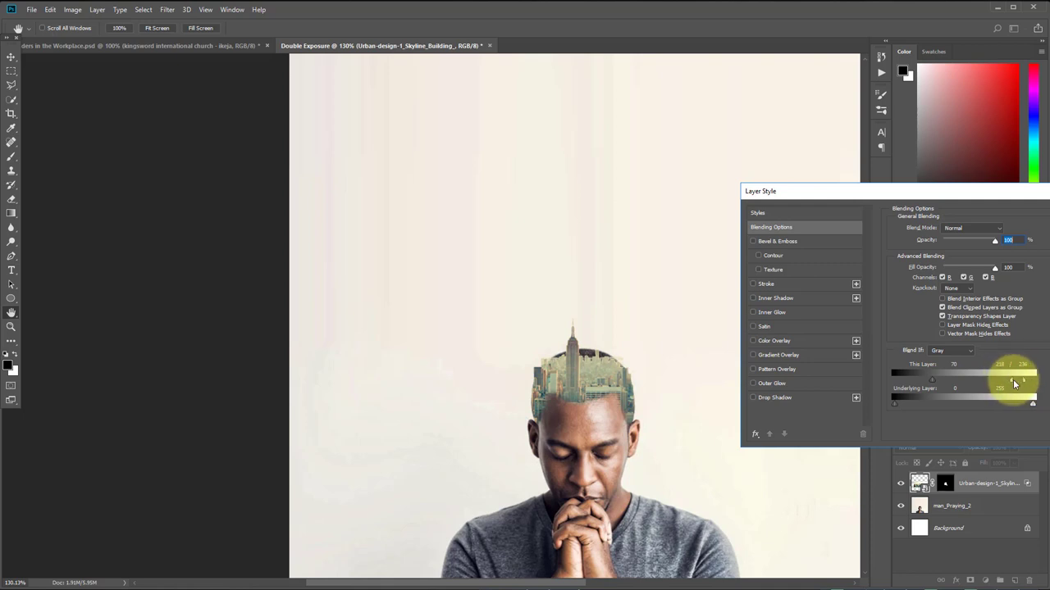
drag(1013, 381, 1003, 381)
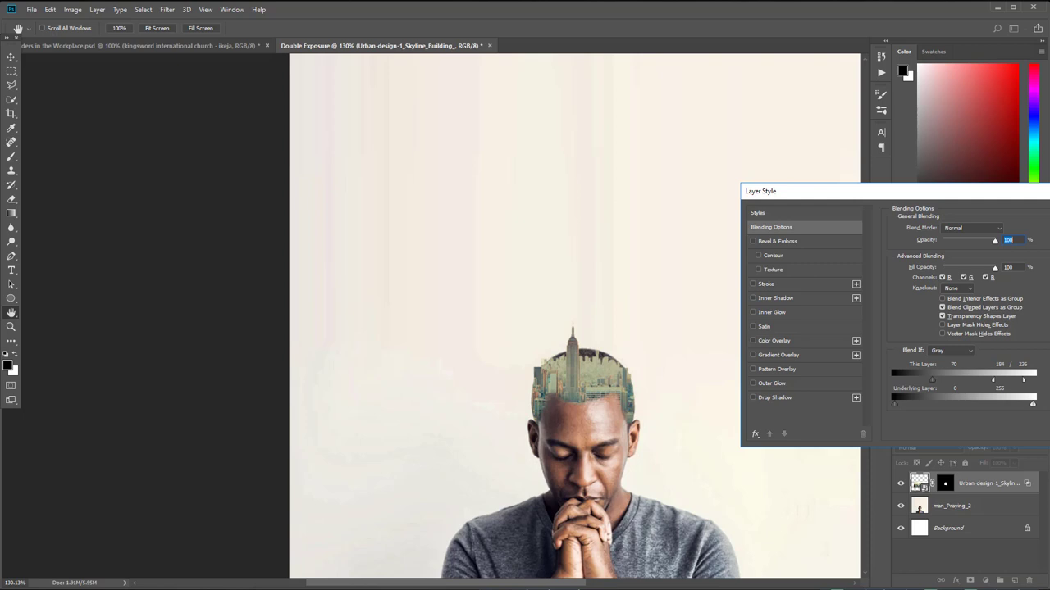
key(b)
key(Return)
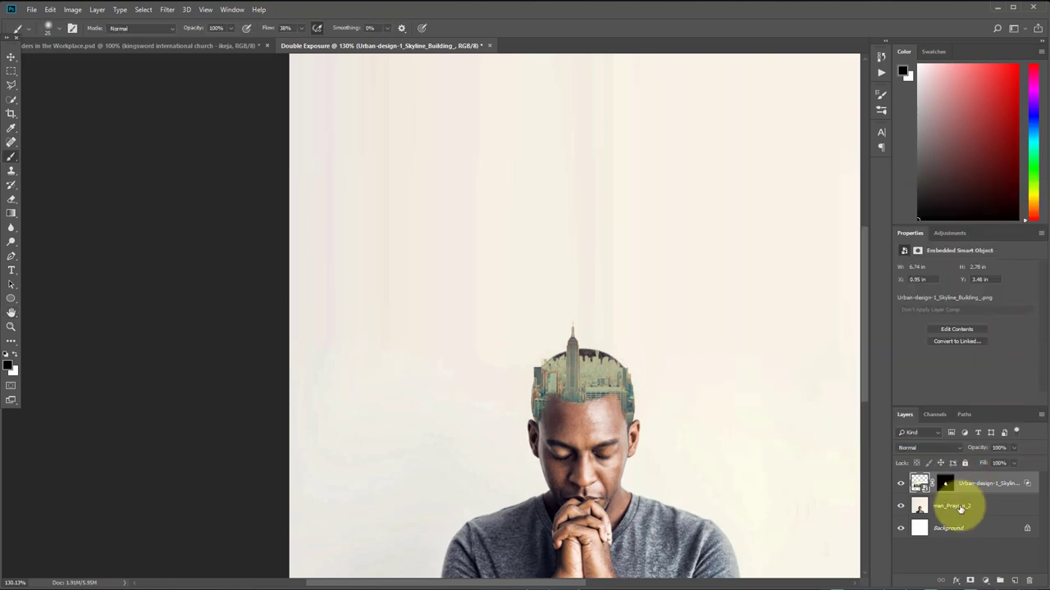
Select man_Praying_2 and add a new empty layer named Dark_Light above it
drag(967, 510, 958, 541)
click(959, 505)
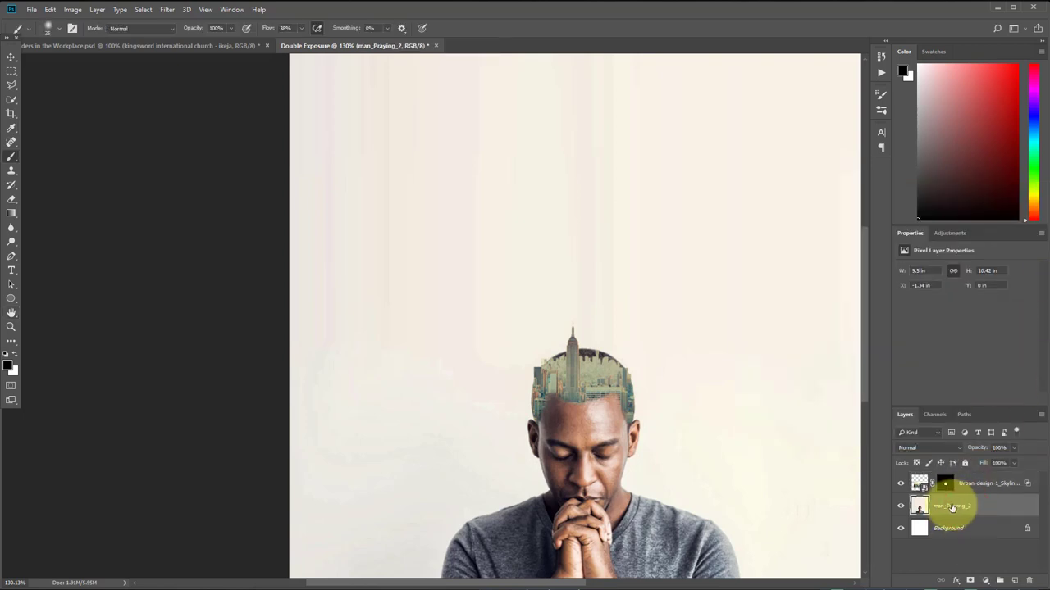
alt+click(1014, 582)
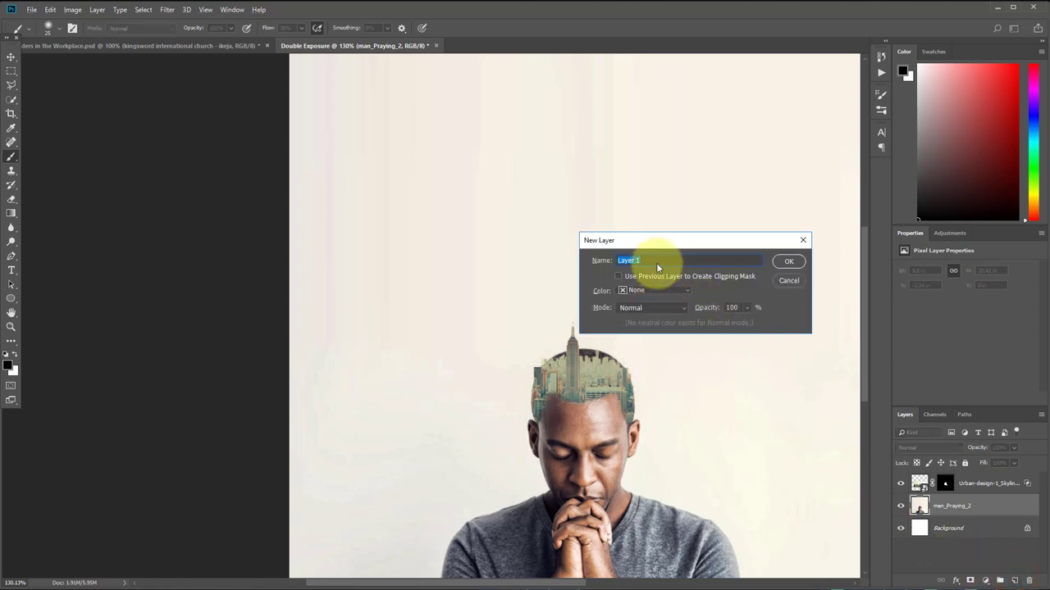
drag(662, 246, 756, 350)
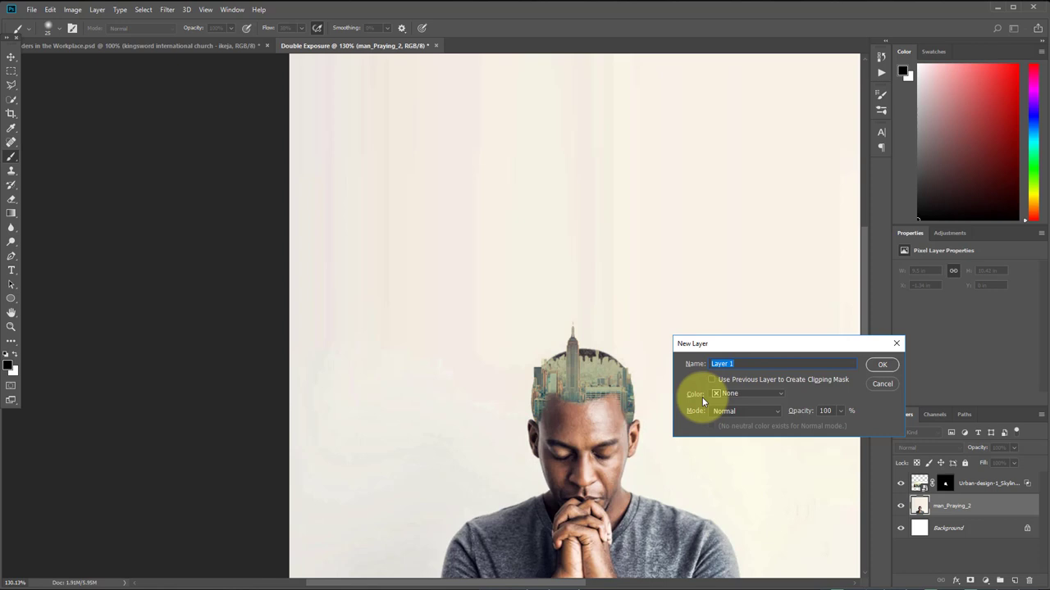
text(Dark_Light)
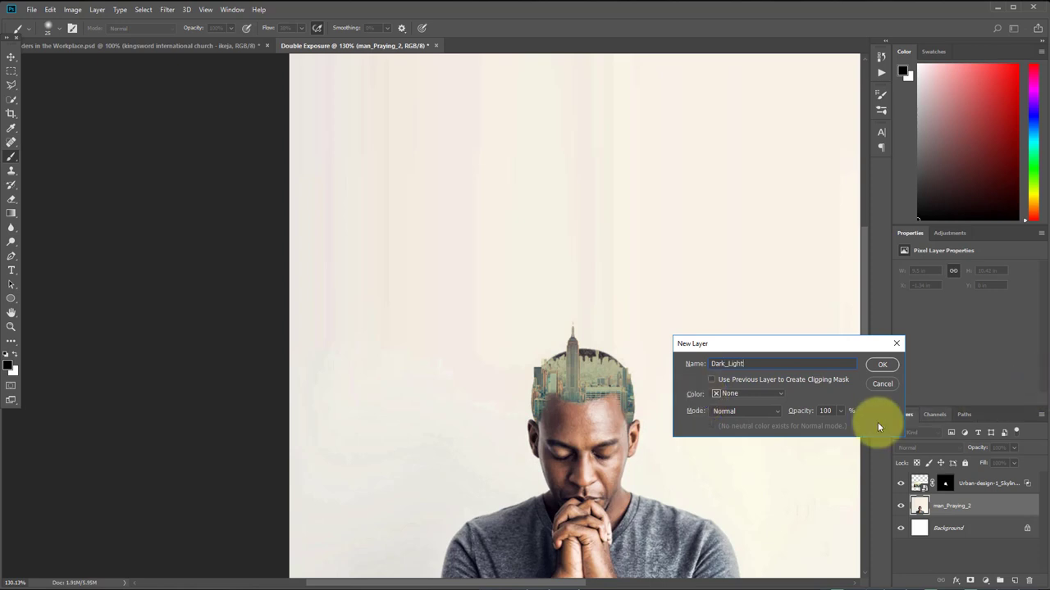
click(884, 365)
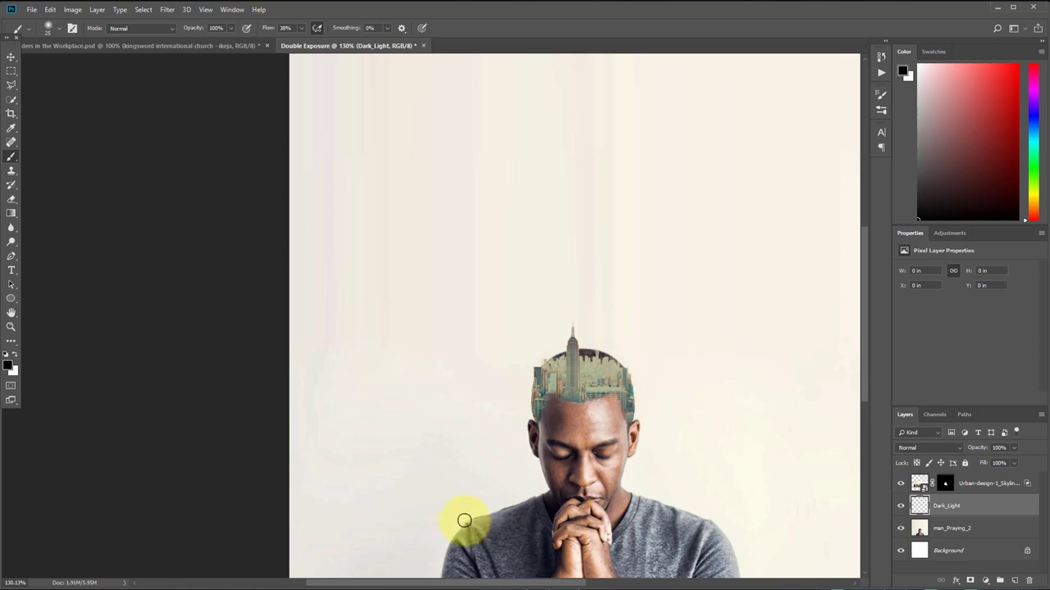
Sample the cream background as the paint colour and enlarge the brush to size 70
drag(546, 358, 546, 371)
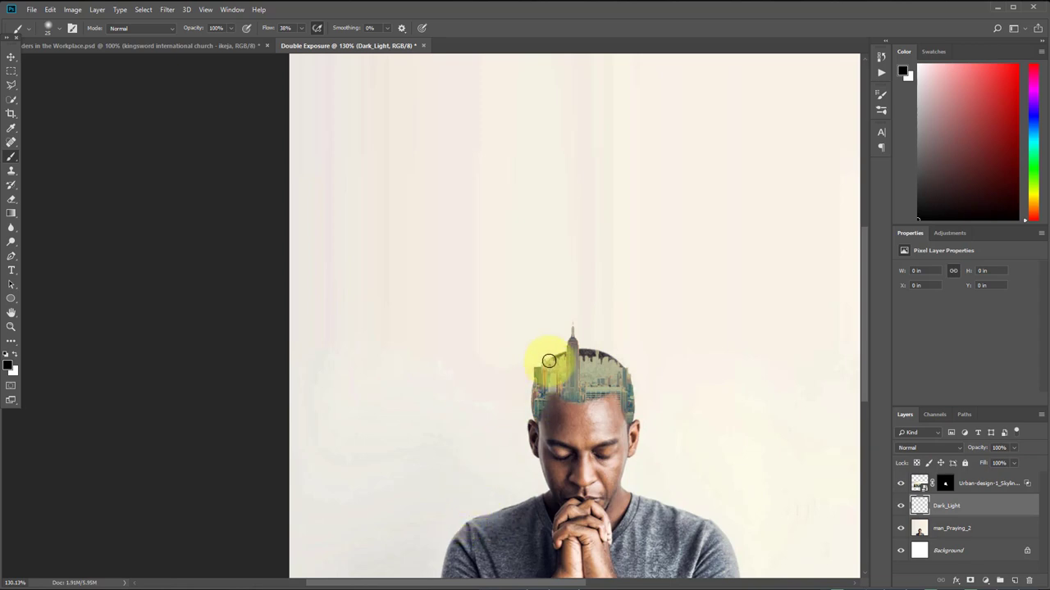
key(i)
drag(699, 316, 615, 279)
key(b)
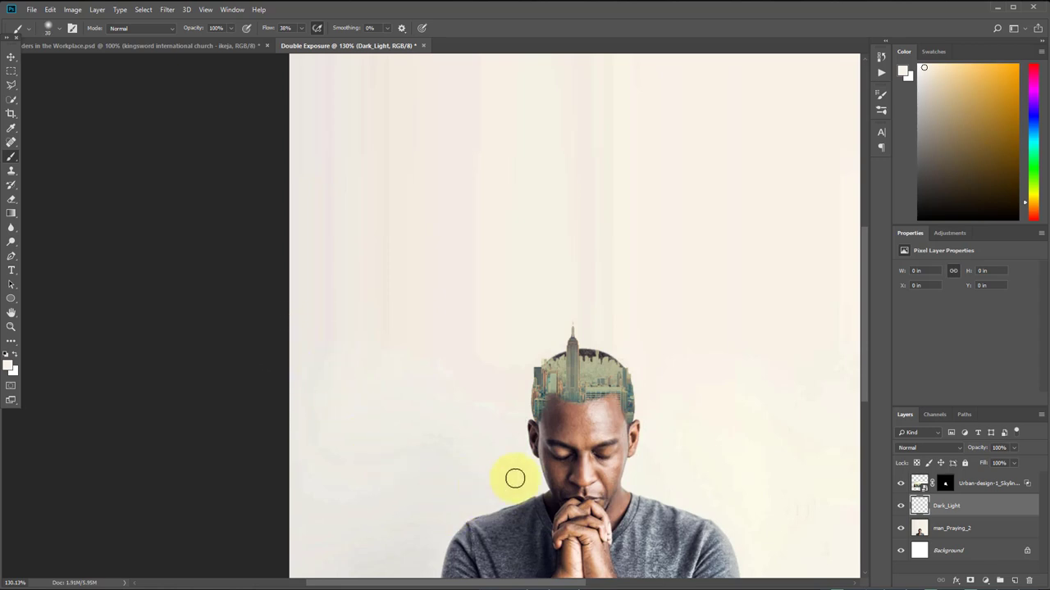
key(bracketright)
key(bracketright)
key(bracketright)
key(bracketright)
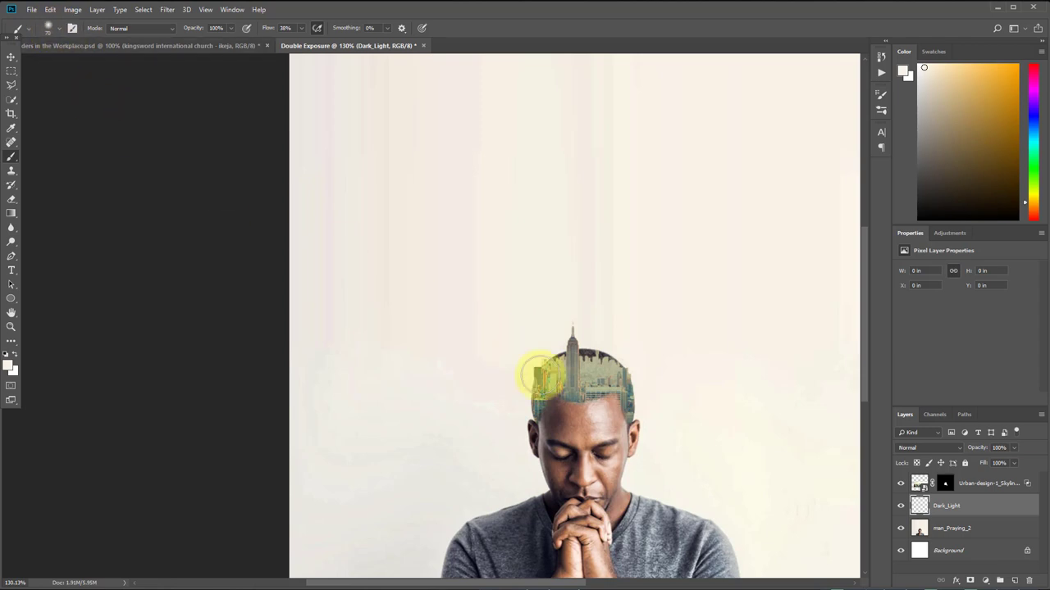
Paint cream on Dark_Light around the skyline spire and from the hairline onto the forehead
click(577, 351)
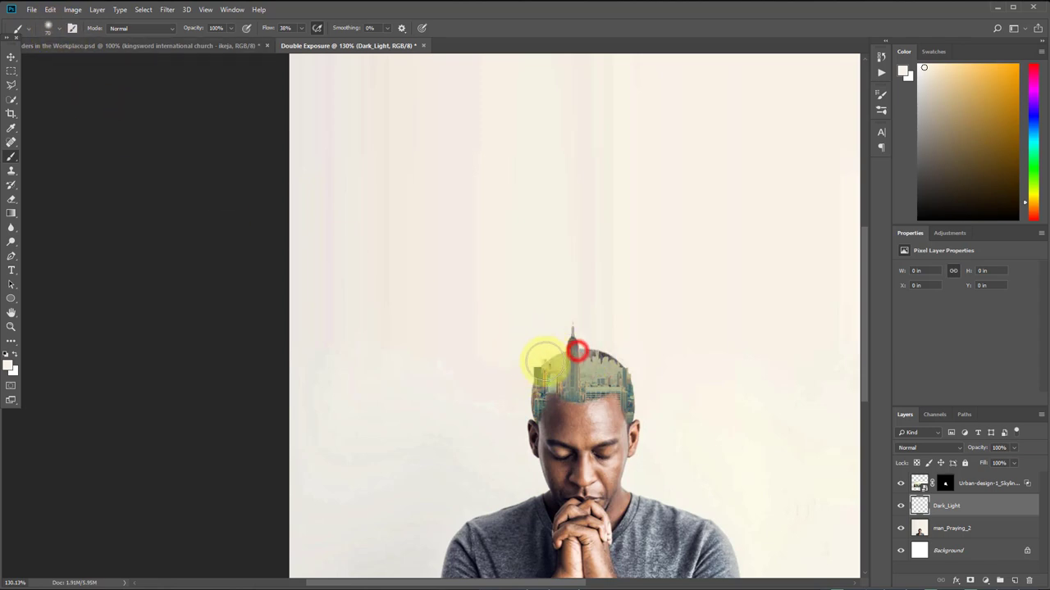
mouse_move(544, 361)
mouse_down()
mouse_move(610, 369)
mouse_move(556, 354)
mouse_move(538, 372)
mouse_move(612, 332)
mouse_move(633, 374)
mouse_move(625, 356)
mouse_move(587, 348)
mouse_move(540, 359)
mouse_move(624, 342)
mouse_move(637, 369)
mouse_move(616, 347)
mouse_move(555, 341)
mouse_move(539, 358)
mouse_move(549, 349)
mouse_move(572, 390)
mouse_move(588, 368)
mouse_move(581, 351)
mouse_move(548, 372)
mouse_move(606, 361)
mouse_move(576, 351)
mouse_move(622, 367)
mouse_move(554, 333)
mouse_move(597, 340)
mouse_move(574, 342)
mouse_move(590, 347)
mouse_move(572, 364)
mouse_move(585, 397)
mouse_move(577, 340)
mouse_up()
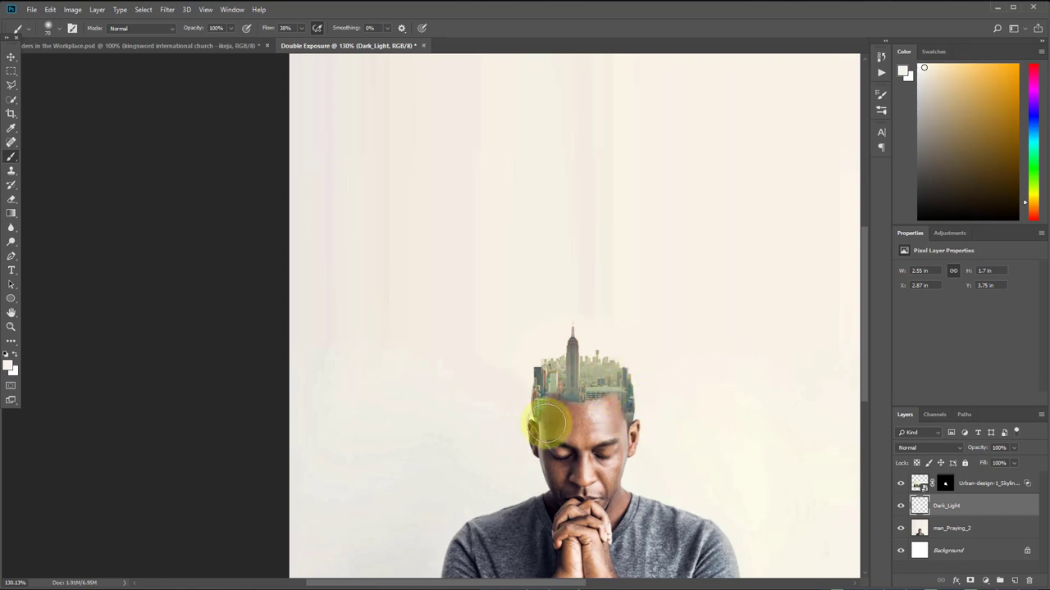
mouse_move(555, 429)
mouse_down()
mouse_move(588, 429)
mouse_move(607, 358)
mouse_move(585, 391)
mouse_up()
drag(437, 373, 466, 369)
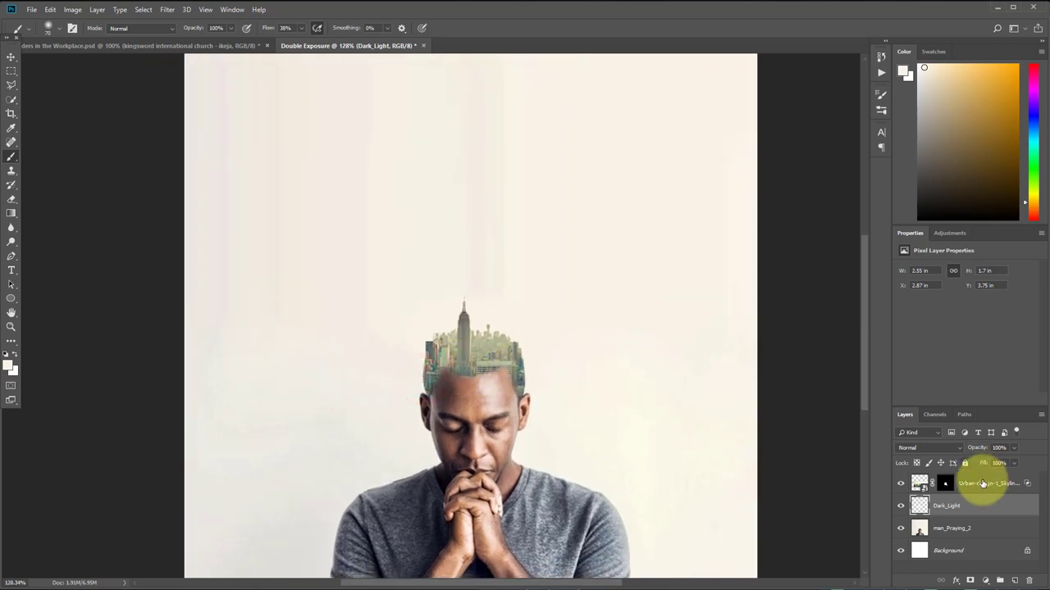
click(987, 482)
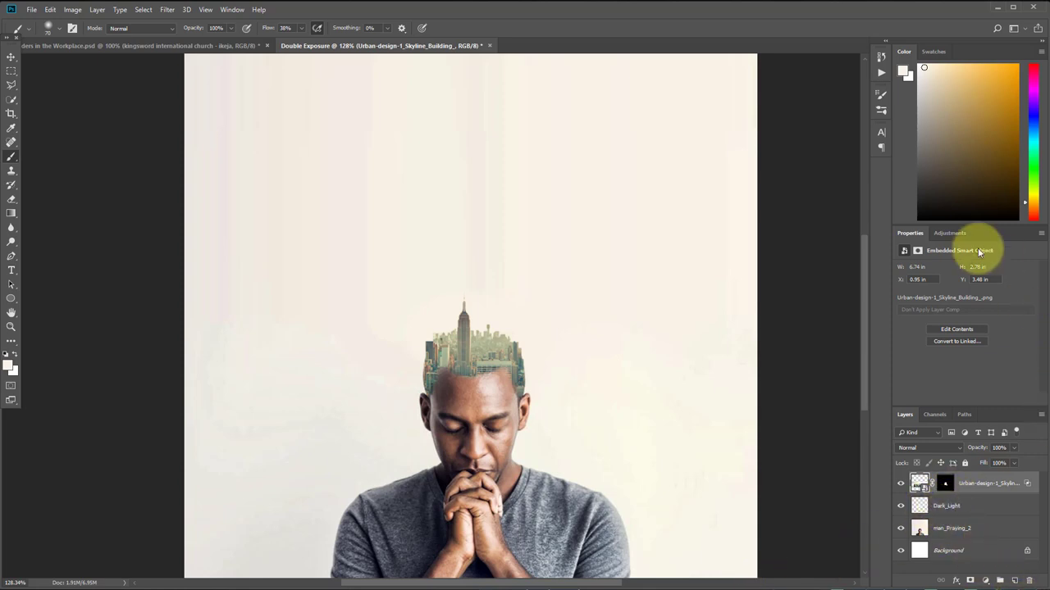
Add a Curves adjustment layer on top of the stack and start a solid colour fill layer
click(952, 234)
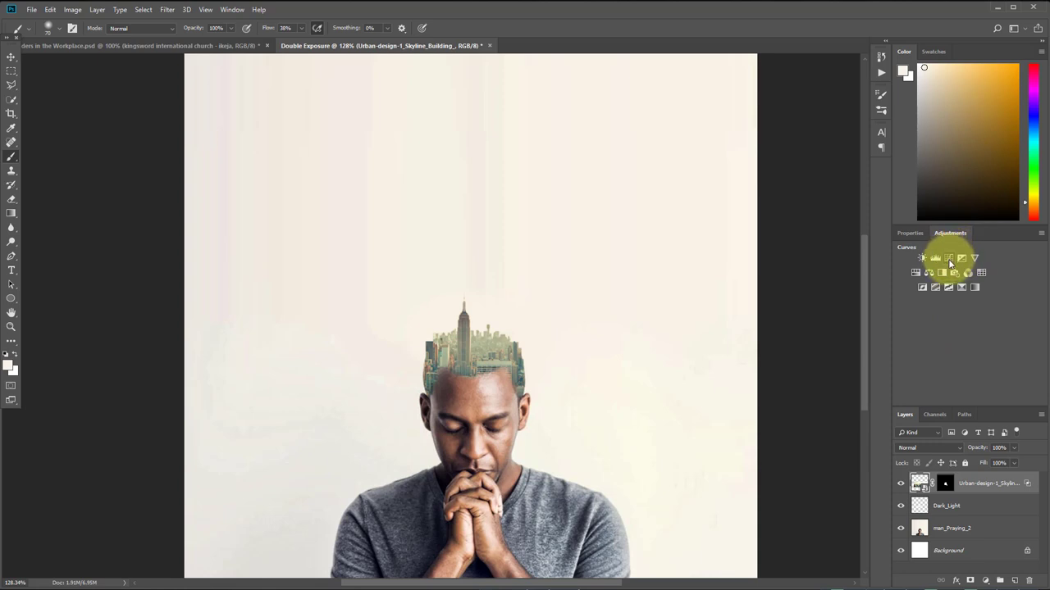
click(949, 259)
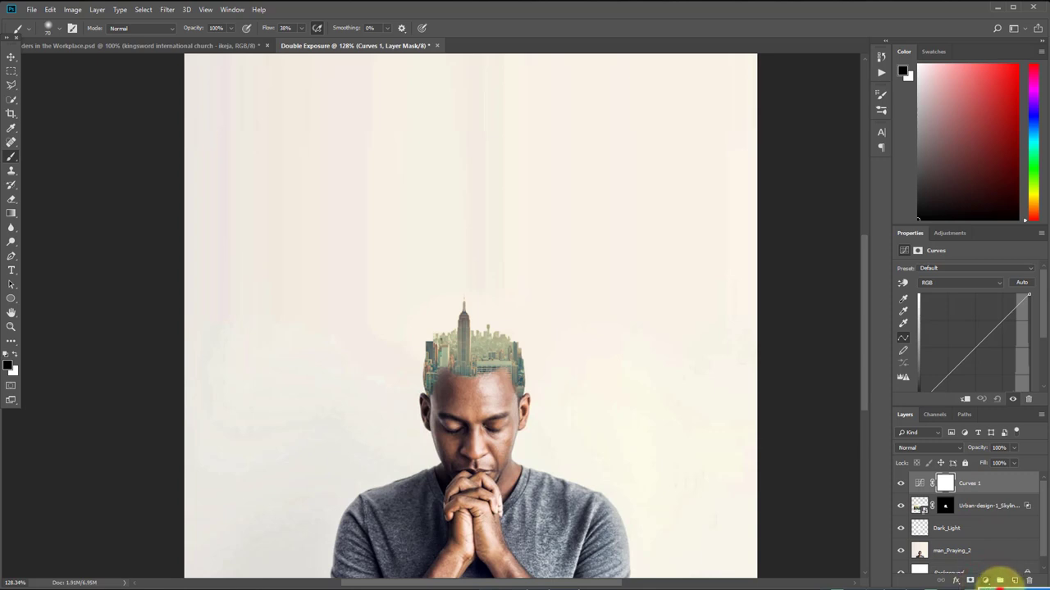
click(1000, 580)
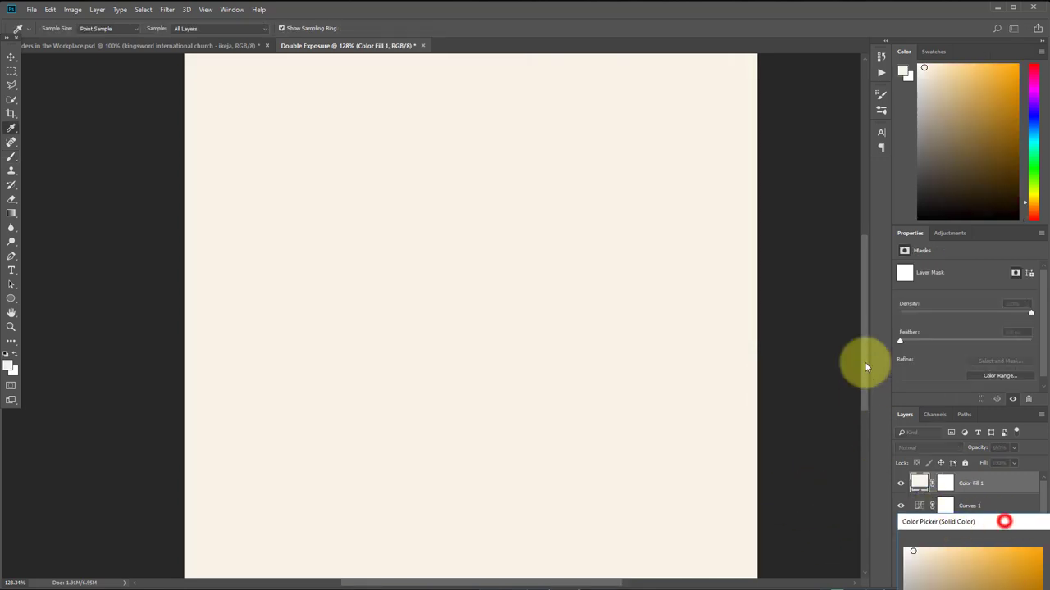
Set the solid fill colour to mid-grey 808080
drag(1001, 522, 752, 171)
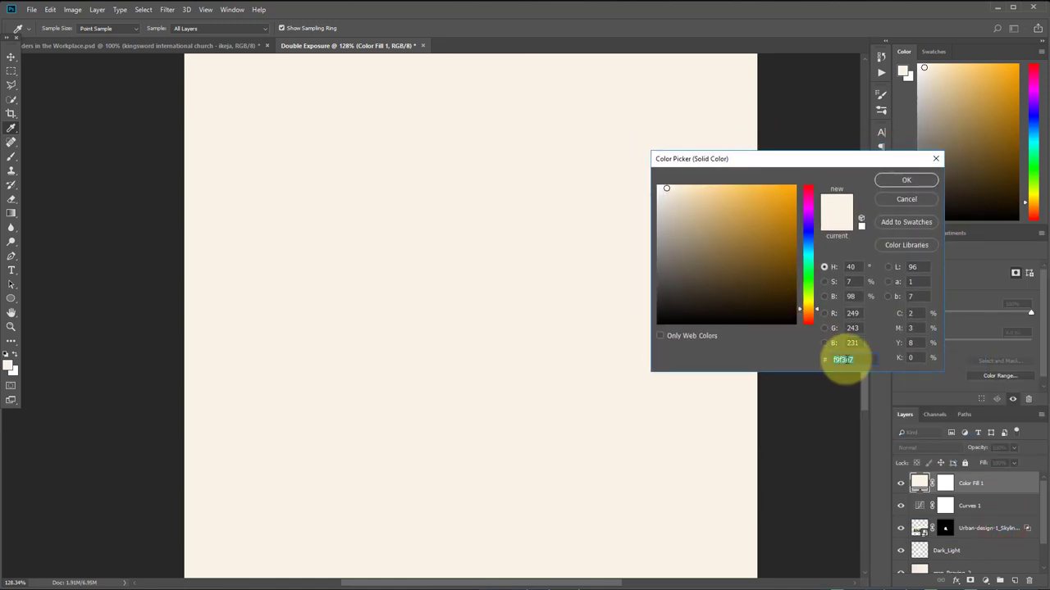
double_click(844, 360)
text(80808)
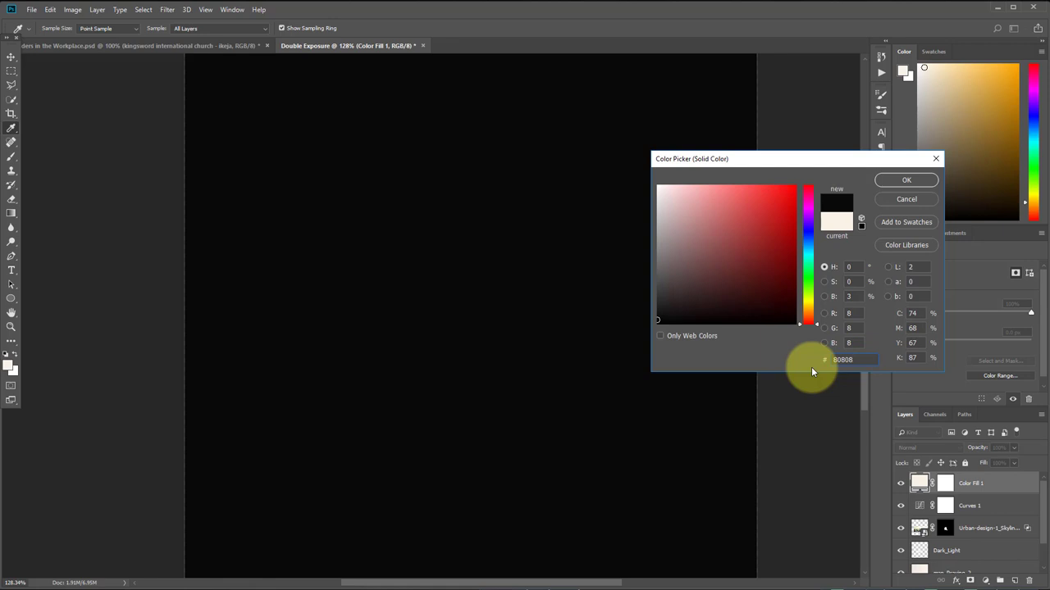
text(0)
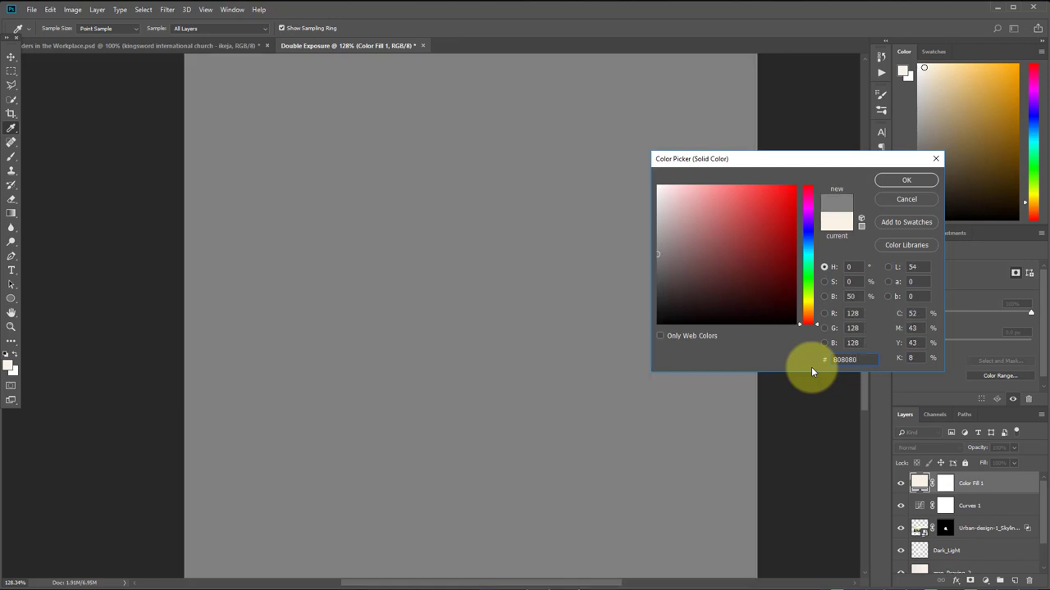
click(910, 181)
key(b)
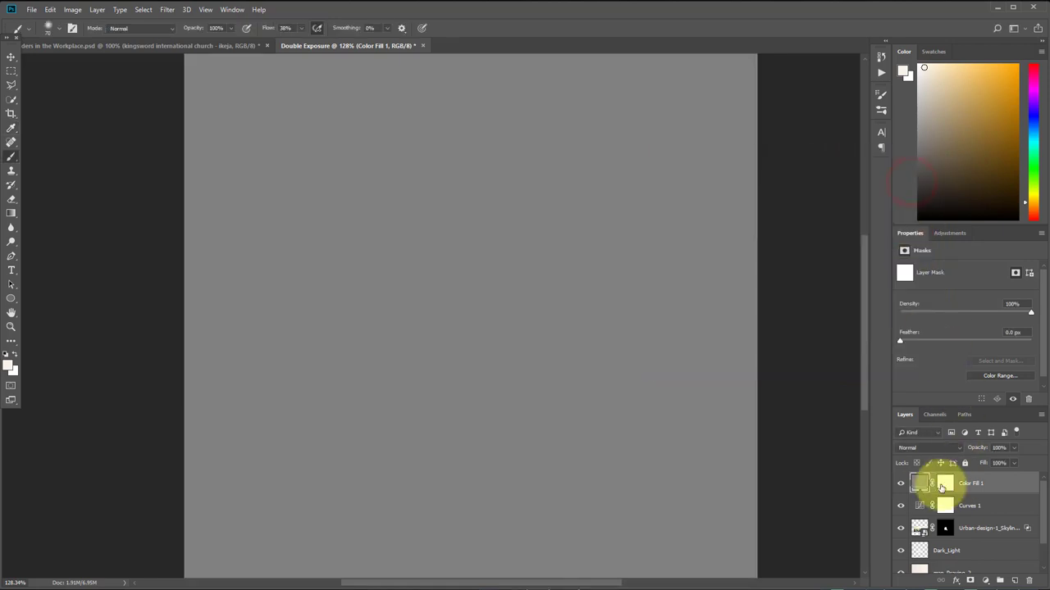
Set Color Fill 1's blend mode to Color and move it above Curves 1
drag(967, 482, 973, 508)
click(935, 448)
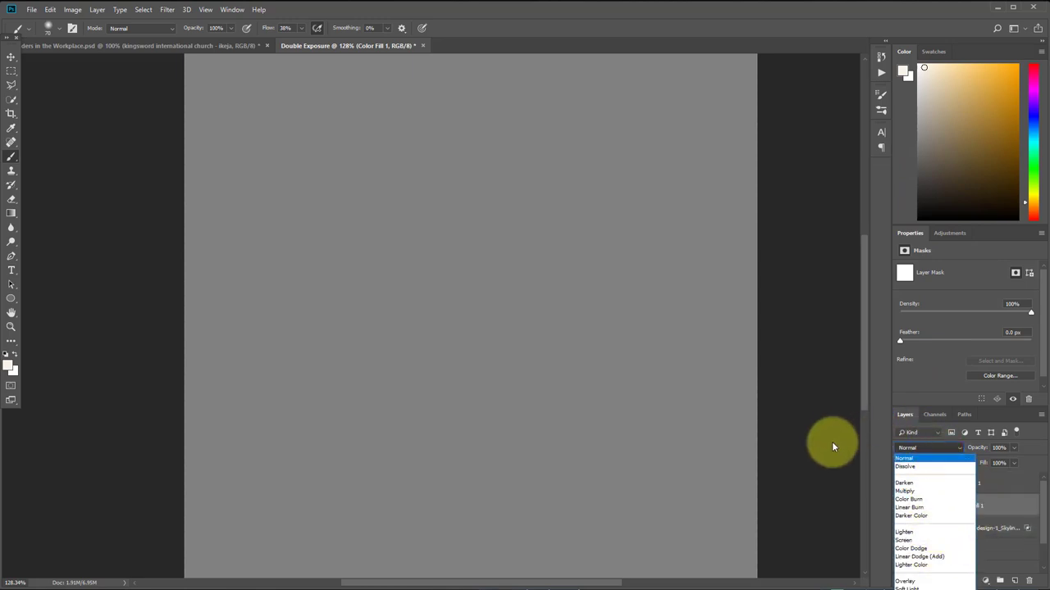
key(Escape)
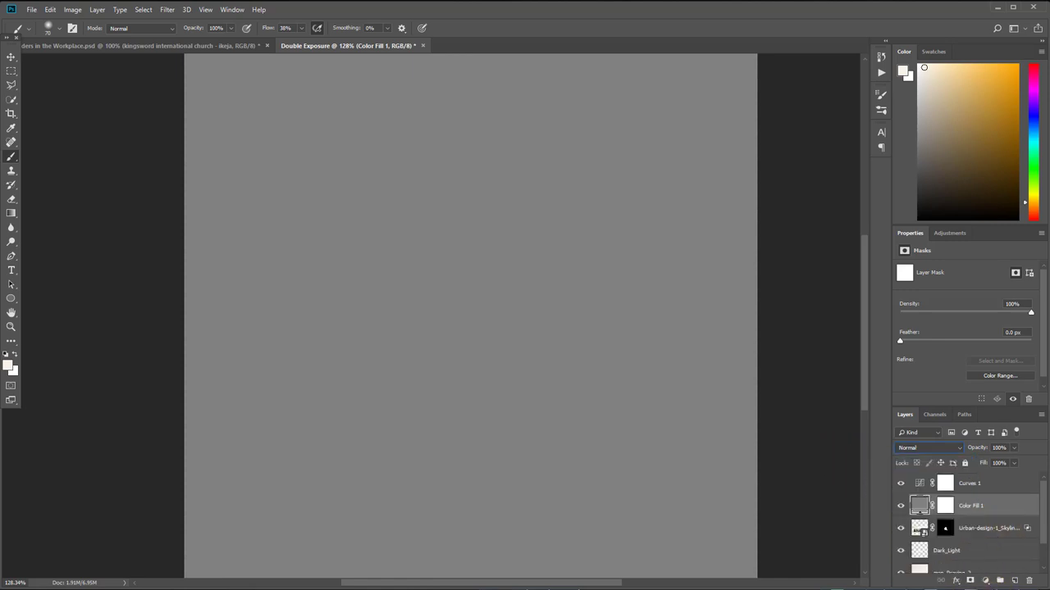
click(959, 451)
click(1040, 517)
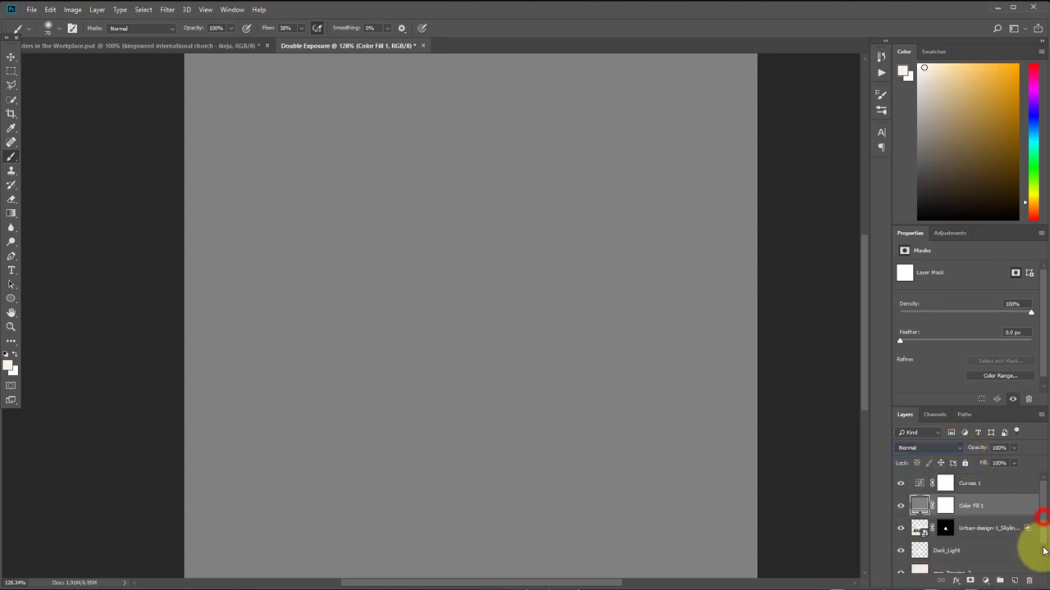
click(959, 448)
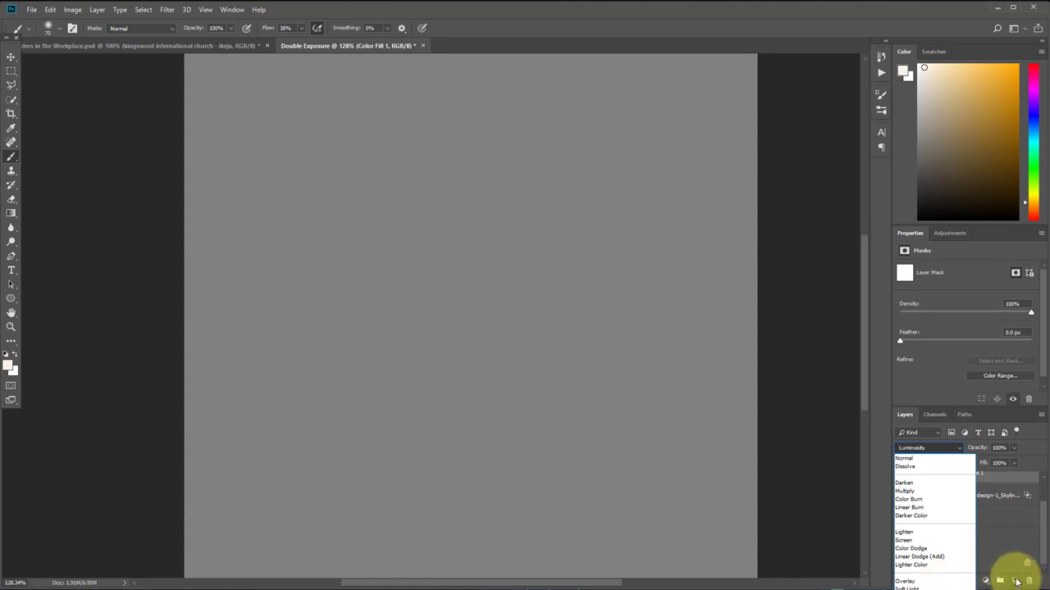
click(1015, 580)
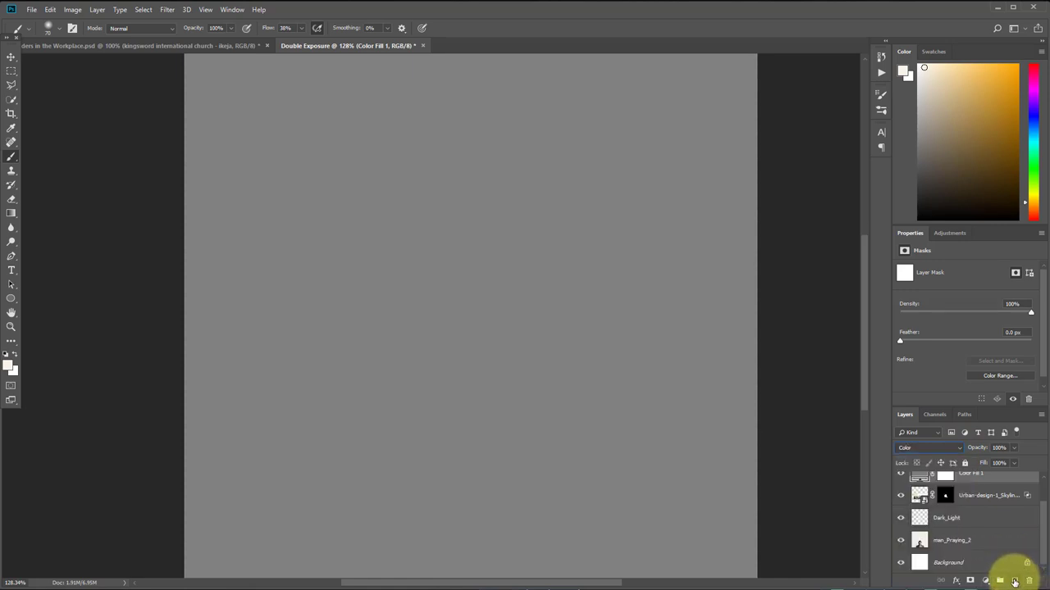
click(976, 416)
drag(978, 384, 973, 403)
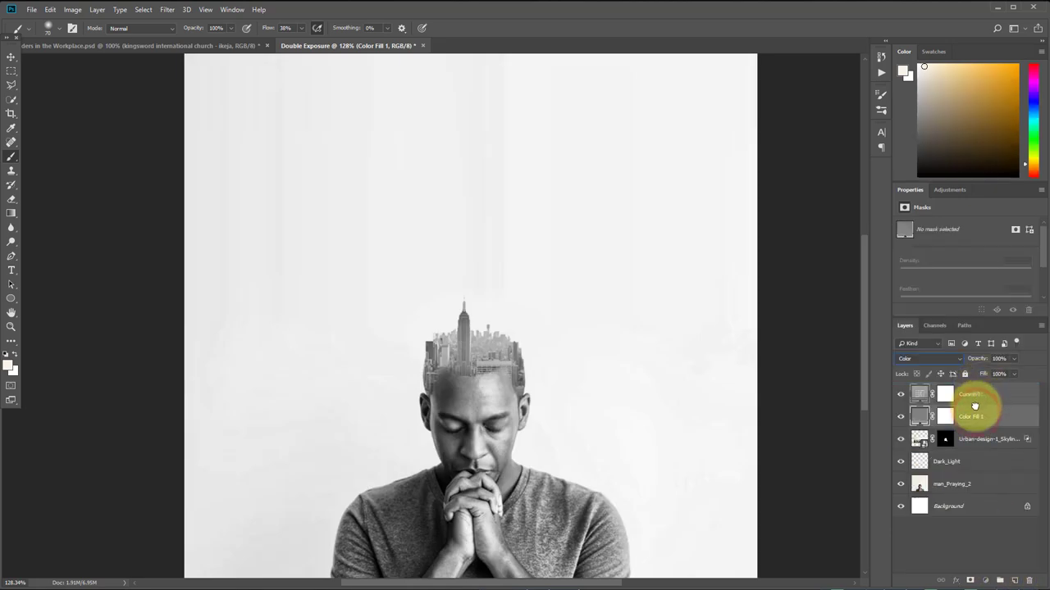
click(972, 417)
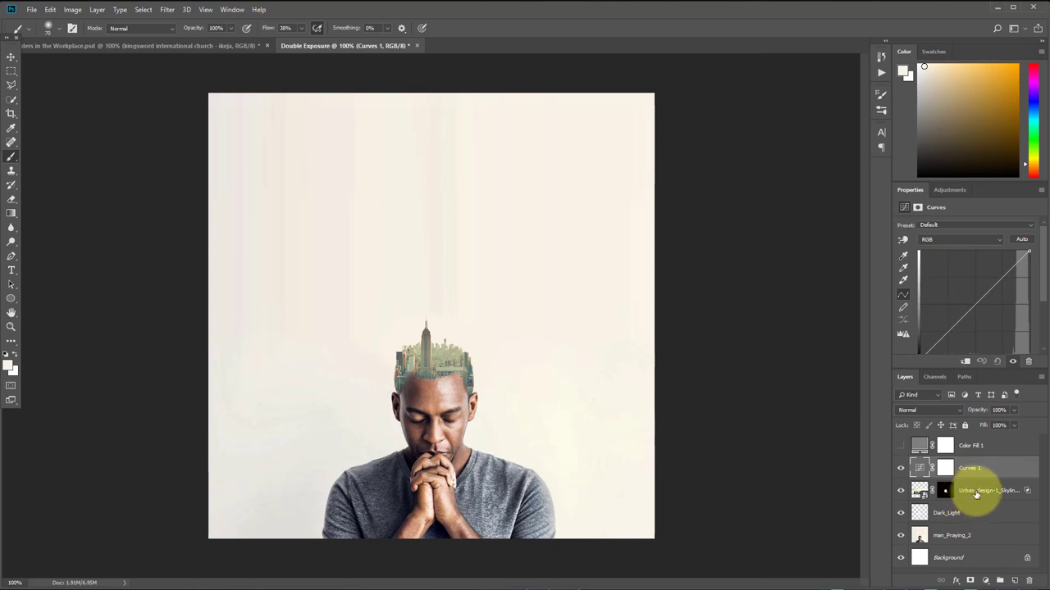
Put the Urban-design skyline layer into a new Group 1 and collapse it
click(976, 491)
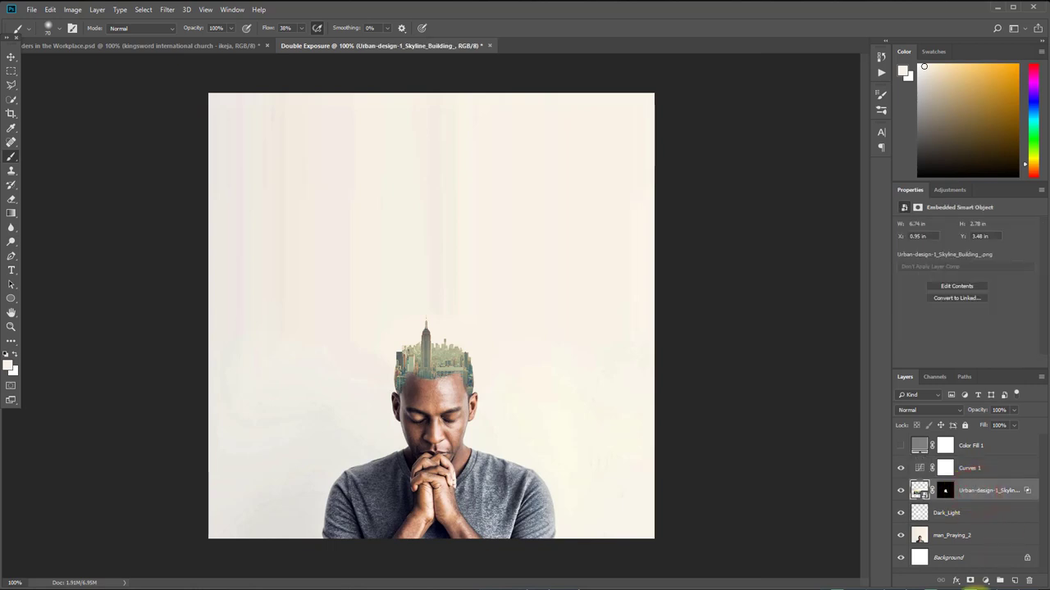
click(1000, 582)
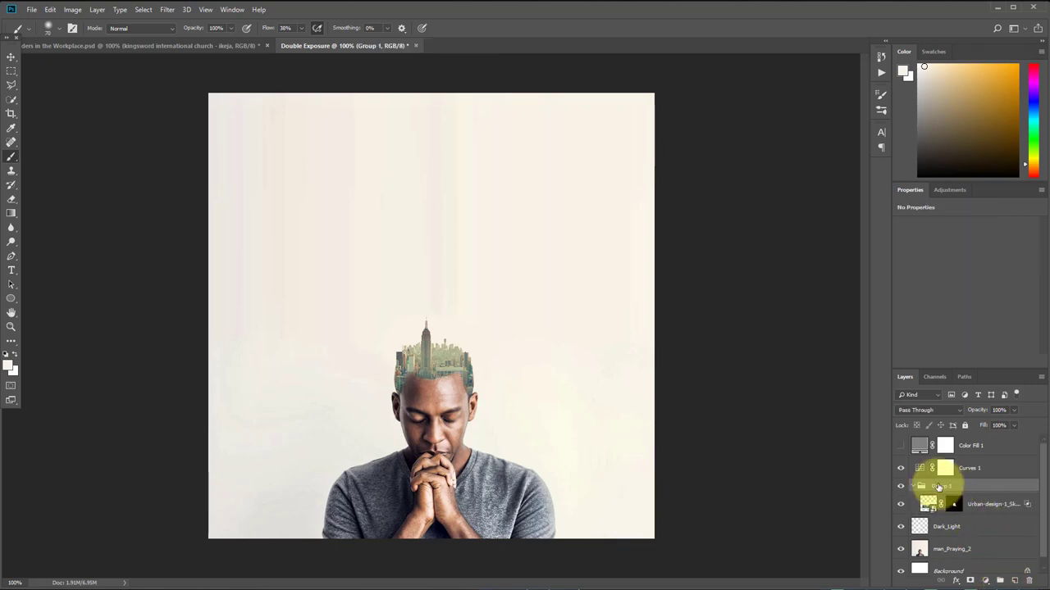
click(914, 487)
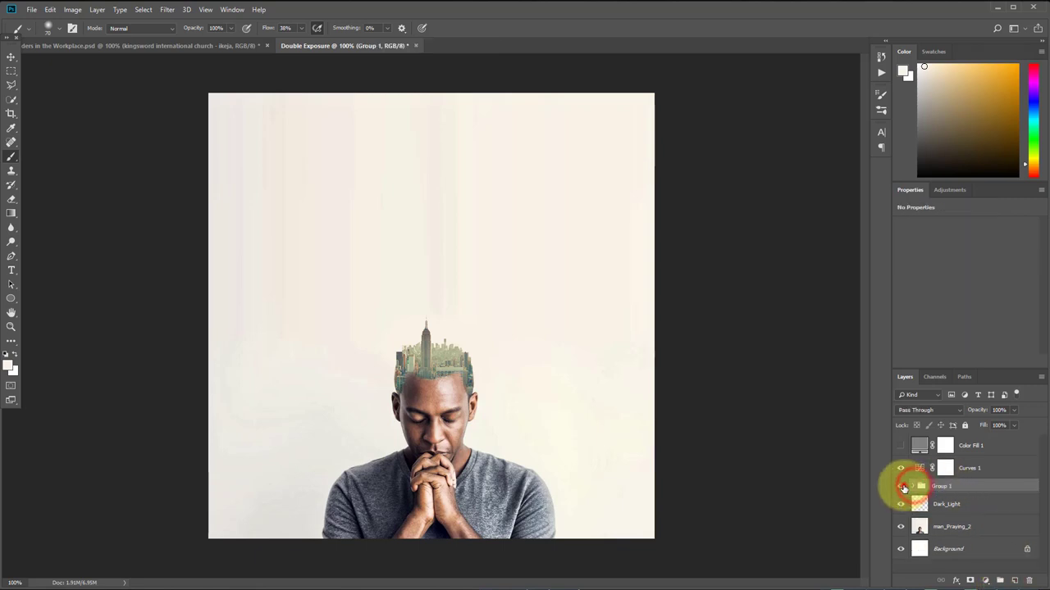
click(901, 486)
Make Group 1 visible again and rename it to Skyscrappers
click(900, 486)
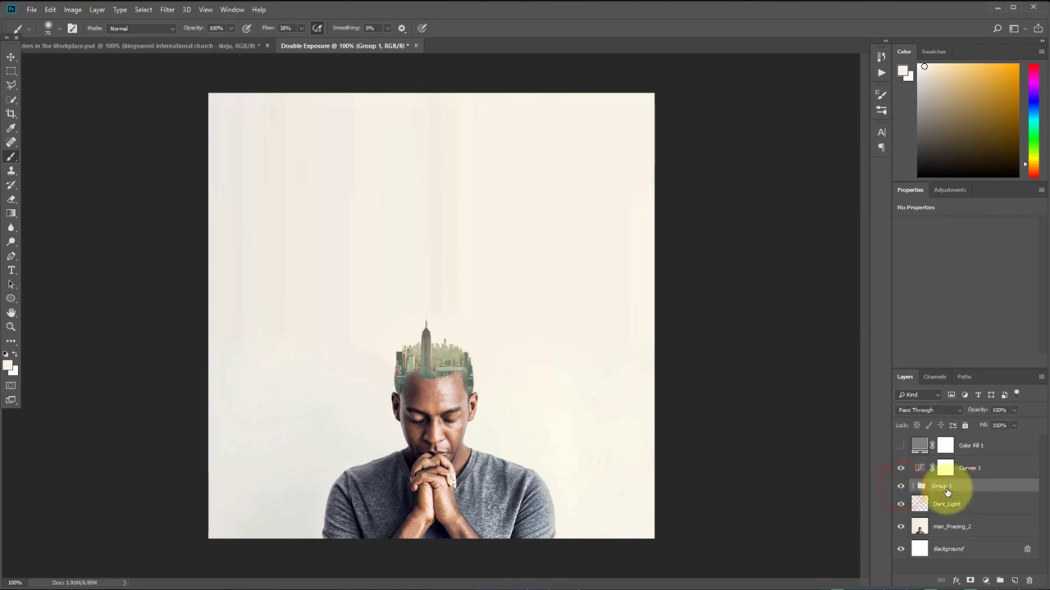
click(943, 490)
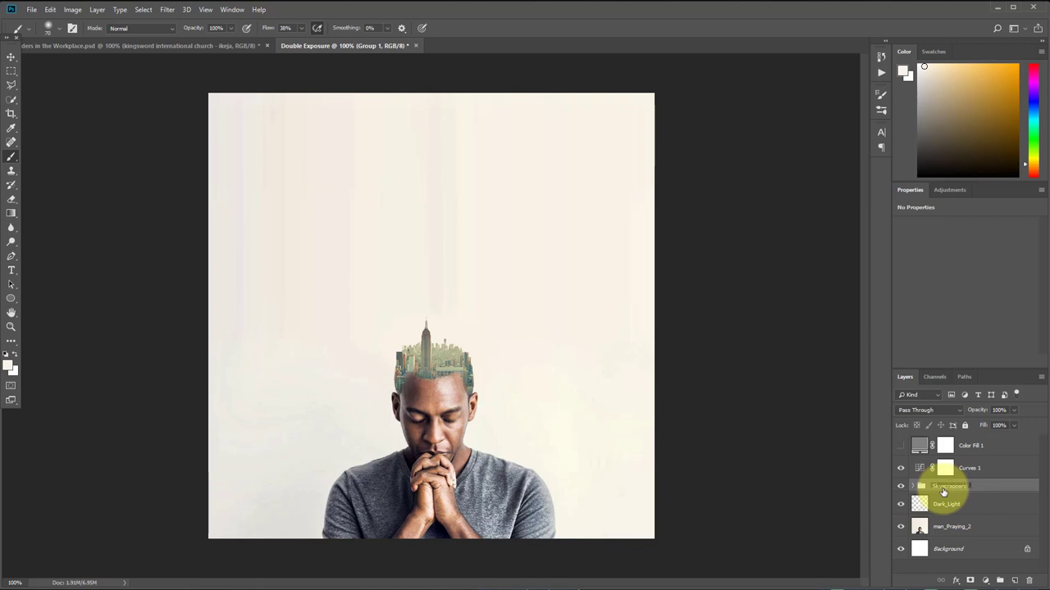
click(969, 474)
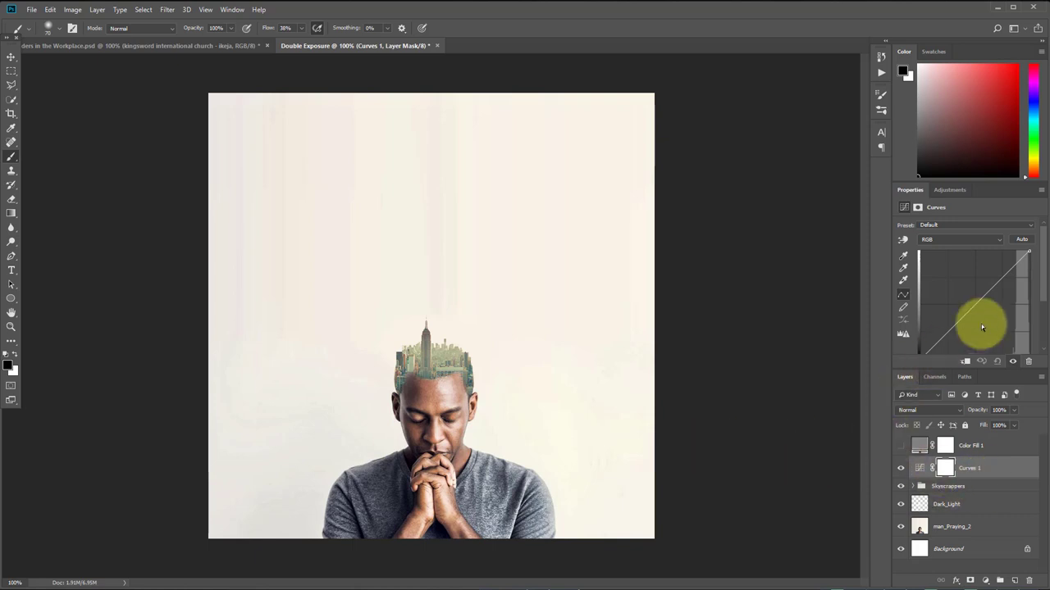
Clip Curves 1 to Skyscrappers, show the grey fill, and mask a small spot on the skyscrapers
scroll(981, 324, down, 2)
click(967, 362)
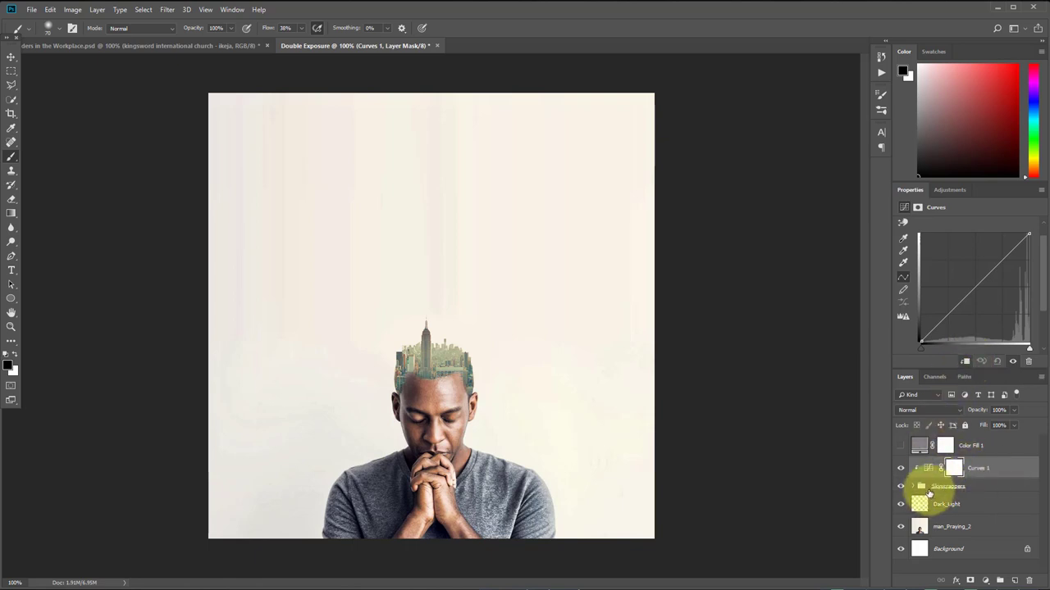
click(900, 446)
drag(428, 383, 435, 413)
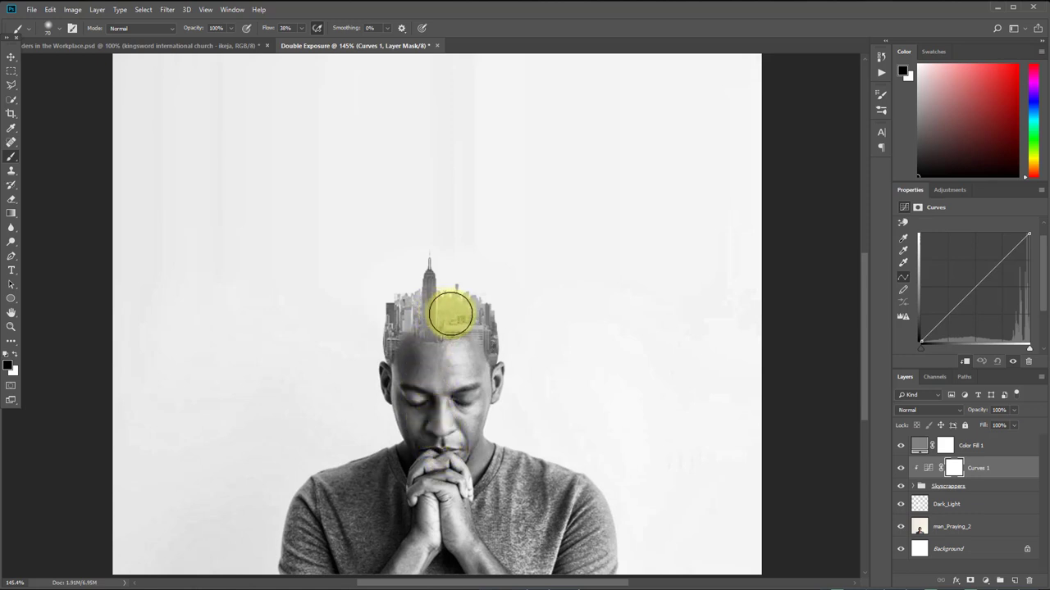
click(450, 313)
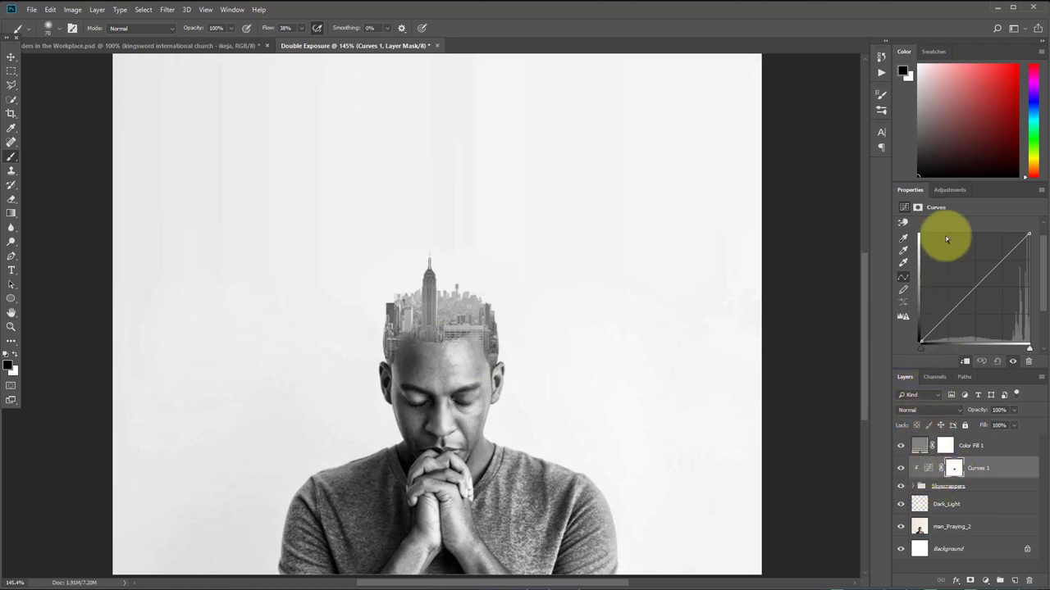
key(ctrl+minus)
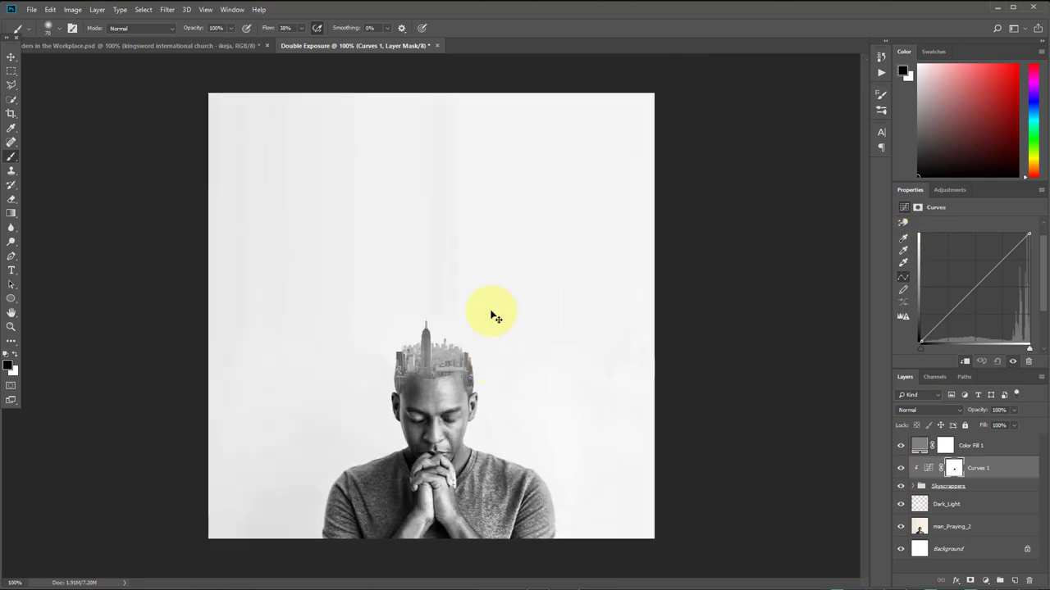
Build an S-curve from points sampled on the skyline, face and hair, then hide Color Fill 1
click(897, 224)
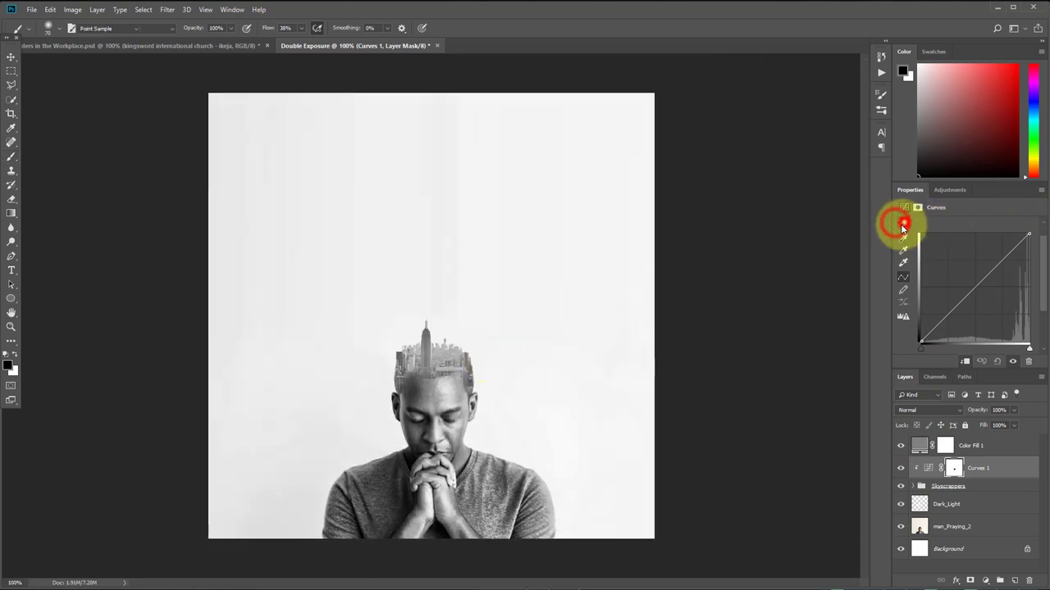
click(424, 354)
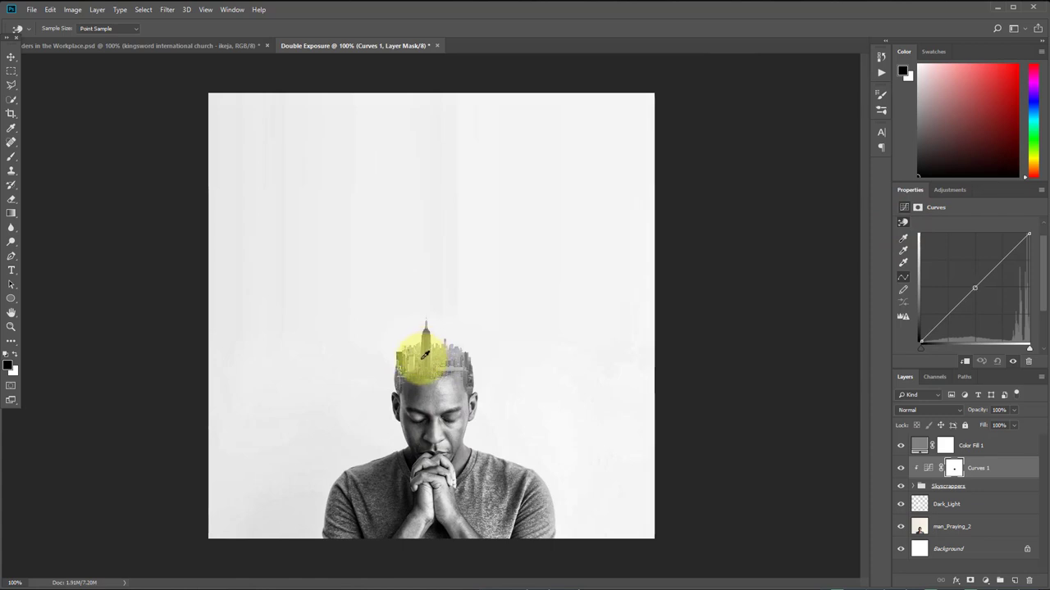
mouse_move(424, 354)
mouse_down()
mouse_move(432, 363)
mouse_move(429, 335)
mouse_move(437, 345)
mouse_move(423, 347)
mouse_up()
click(435, 414)
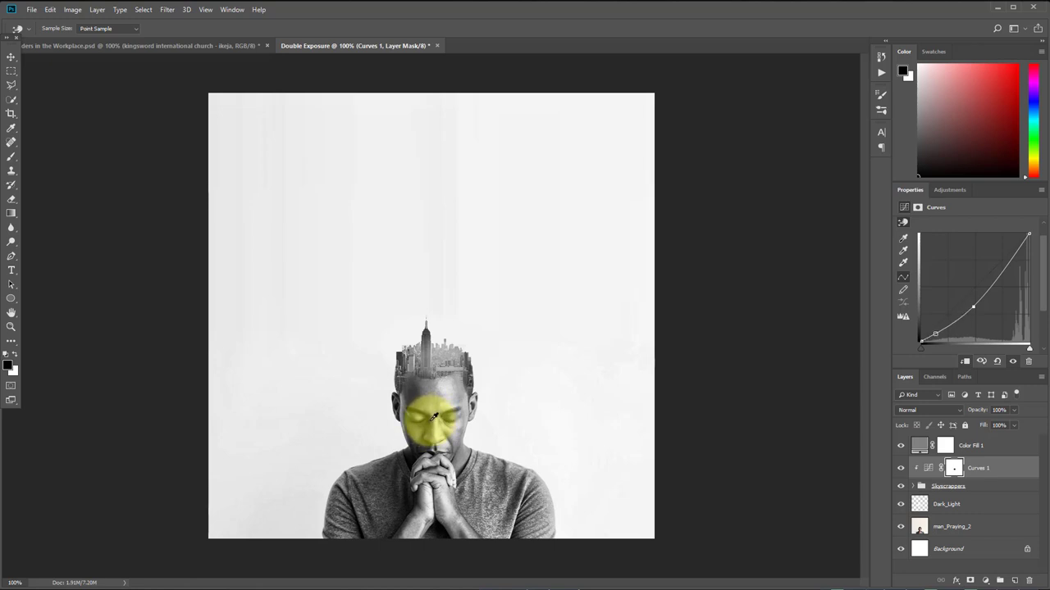
drag(433, 415, 449, 376)
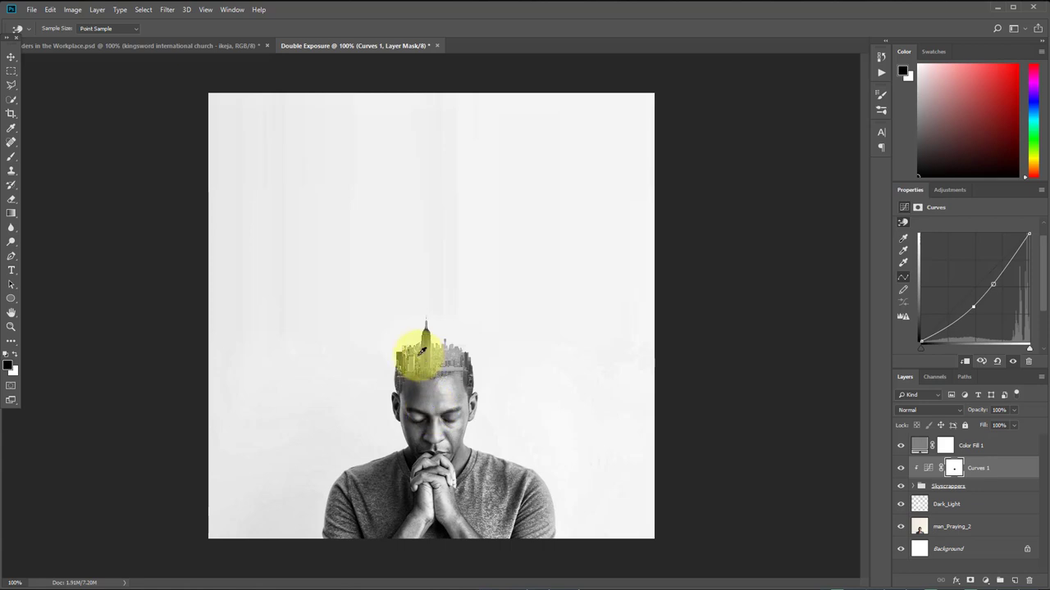
drag(421, 356, 429, 375)
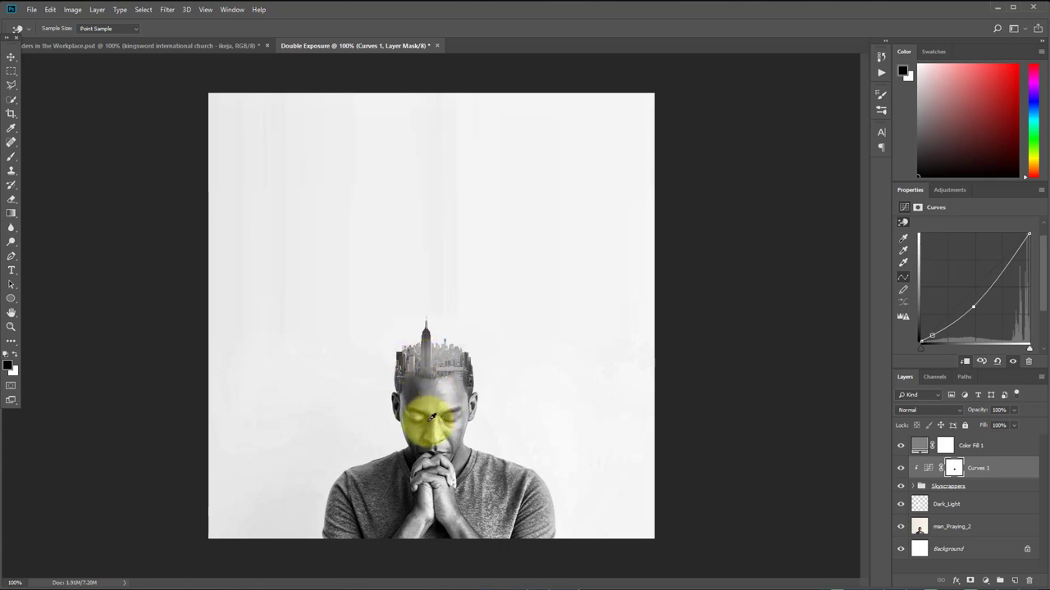
click(417, 372)
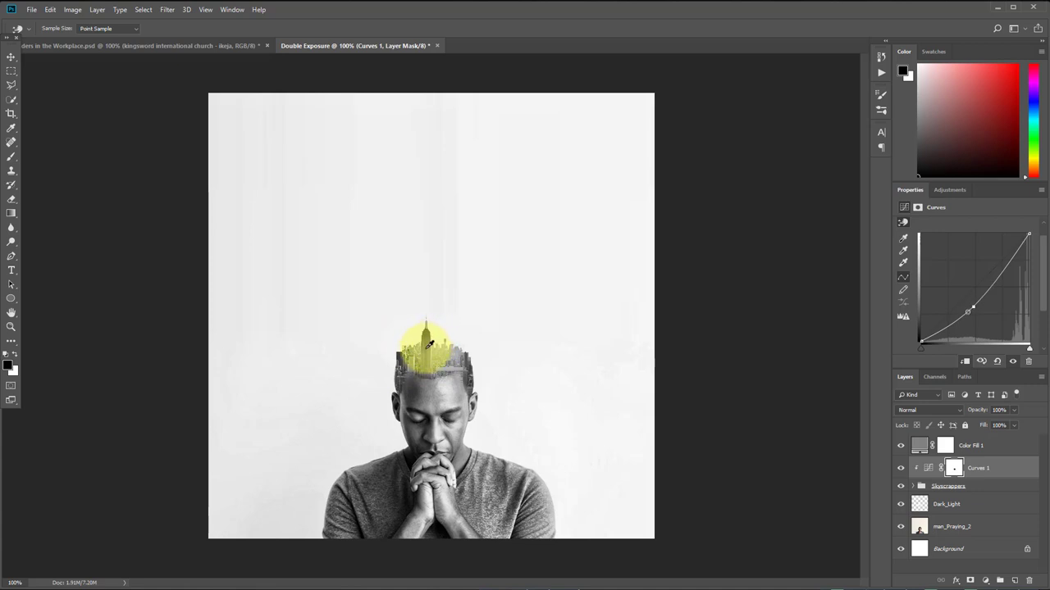
drag(428, 351, 430, 353)
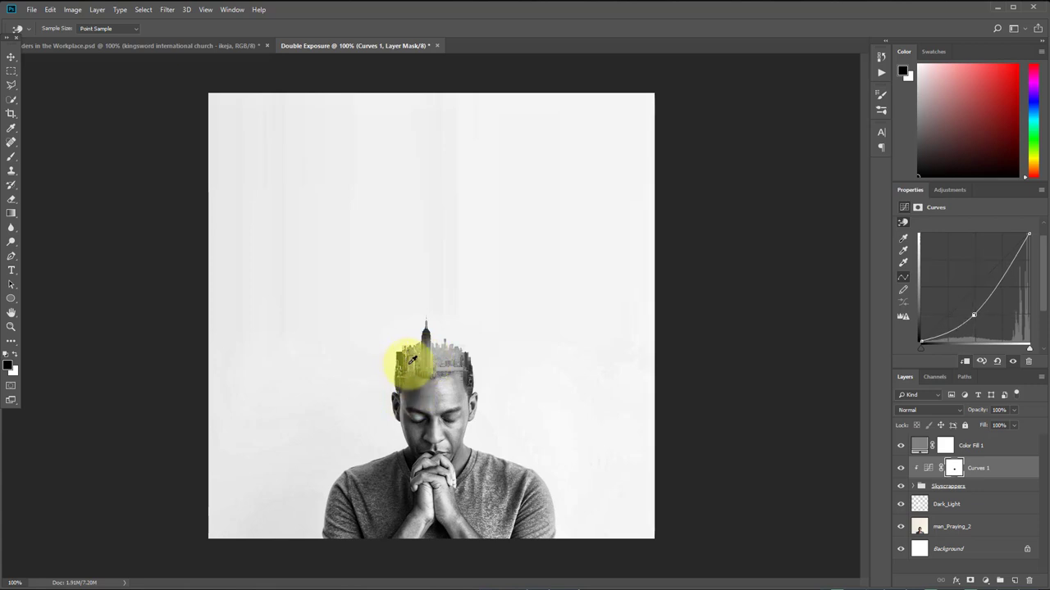
mouse_move(409, 358)
mouse_down()
mouse_move(428, 419)
mouse_move(444, 355)
mouse_up()
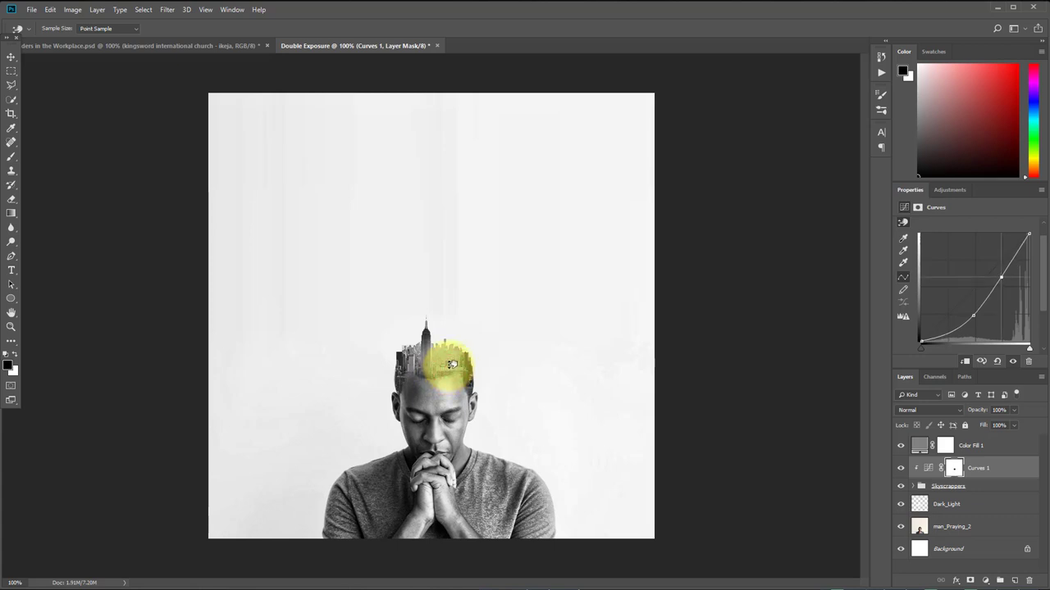
drag(451, 363, 415, 407)
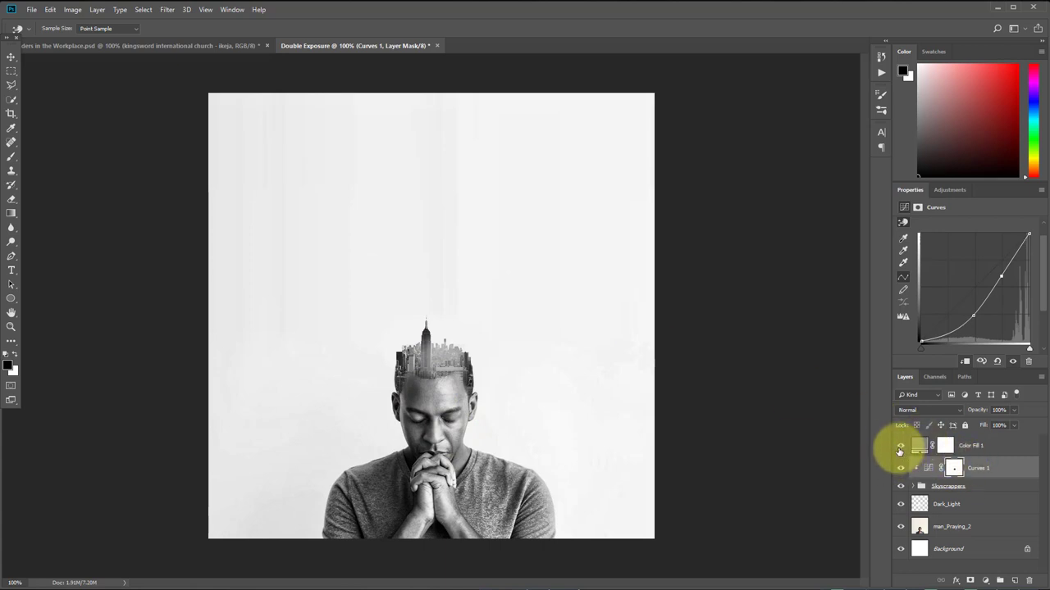
click(901, 447)
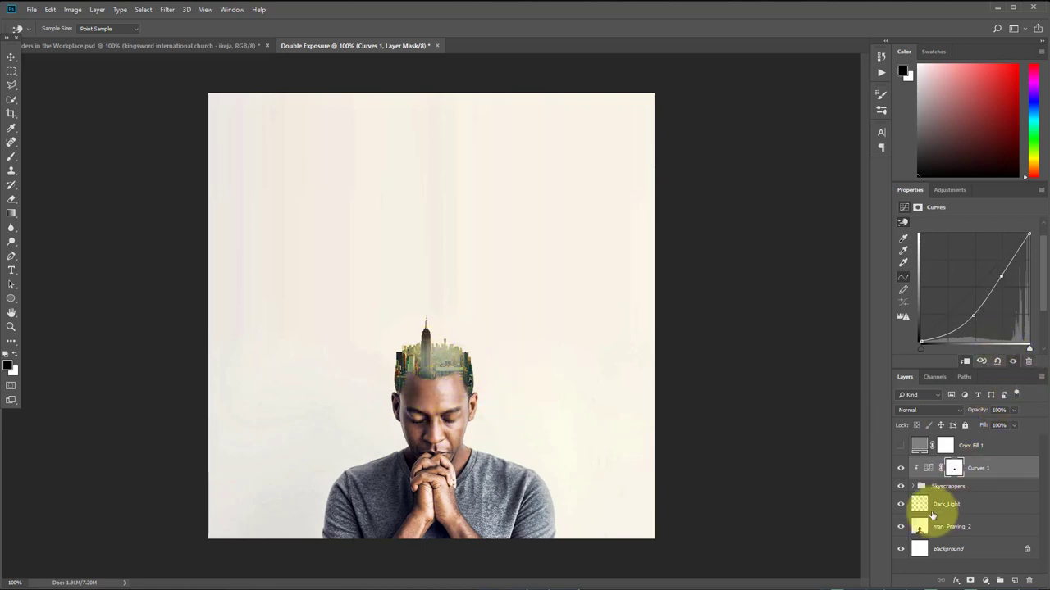
Create a new blank layer and rename it 'Colors'
key(ctrl+shift+n)
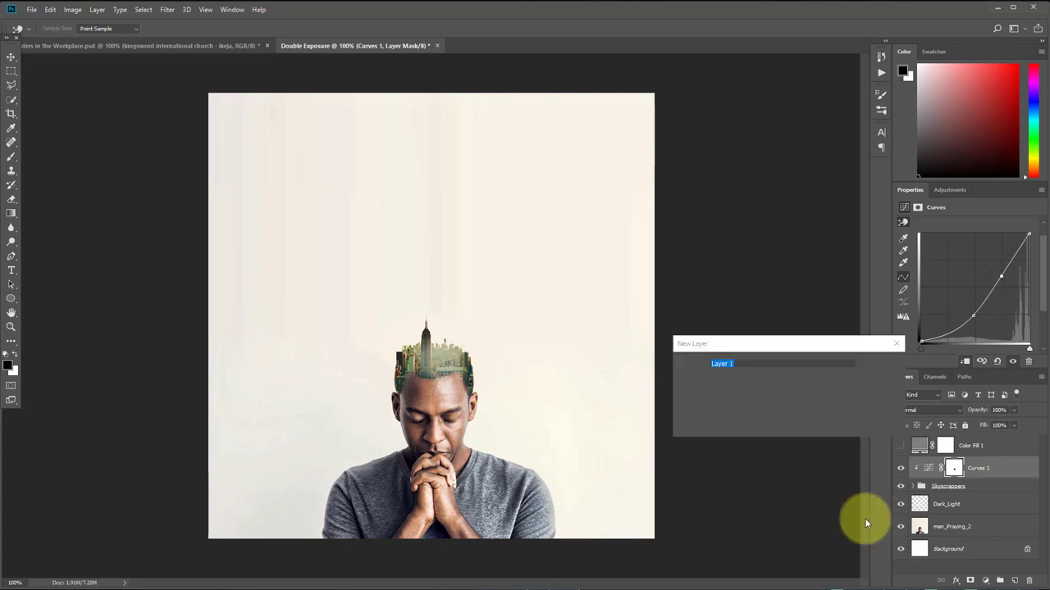
key(Return)
key(b)
key(x)
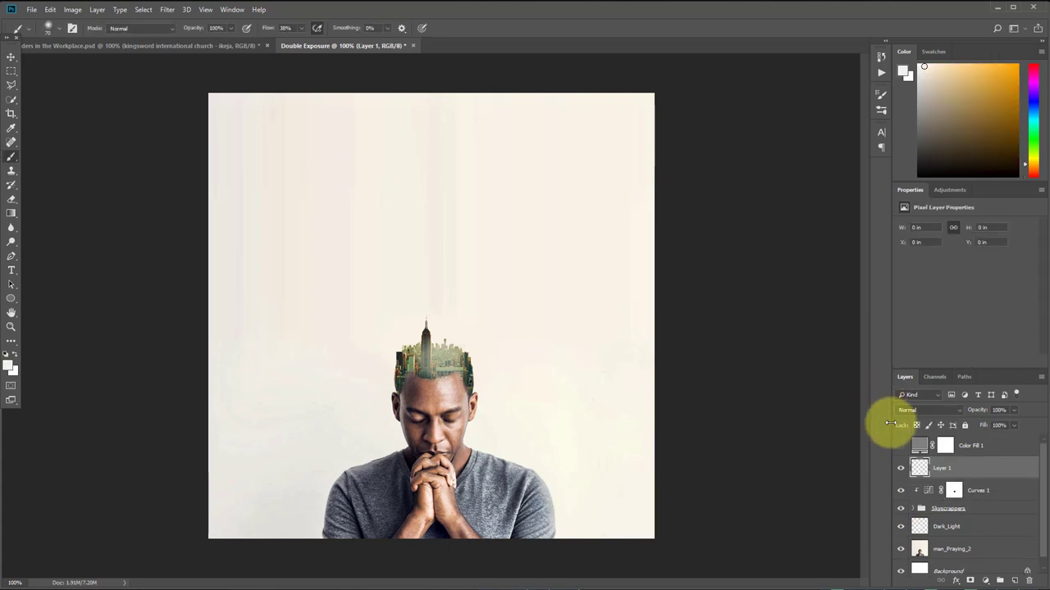
double_click(942, 467)
text(Colors)
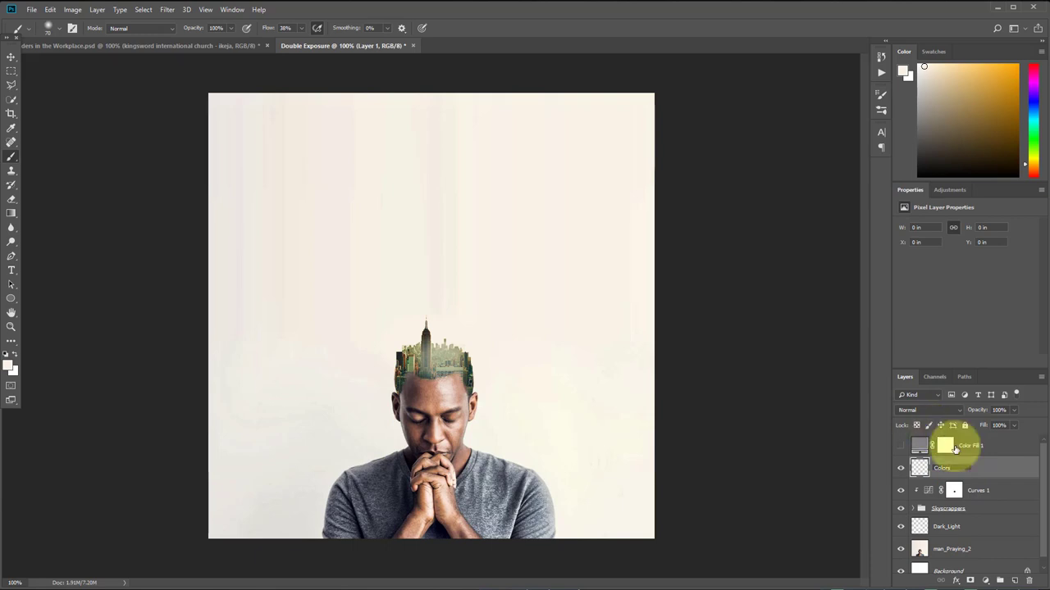
click(994, 466)
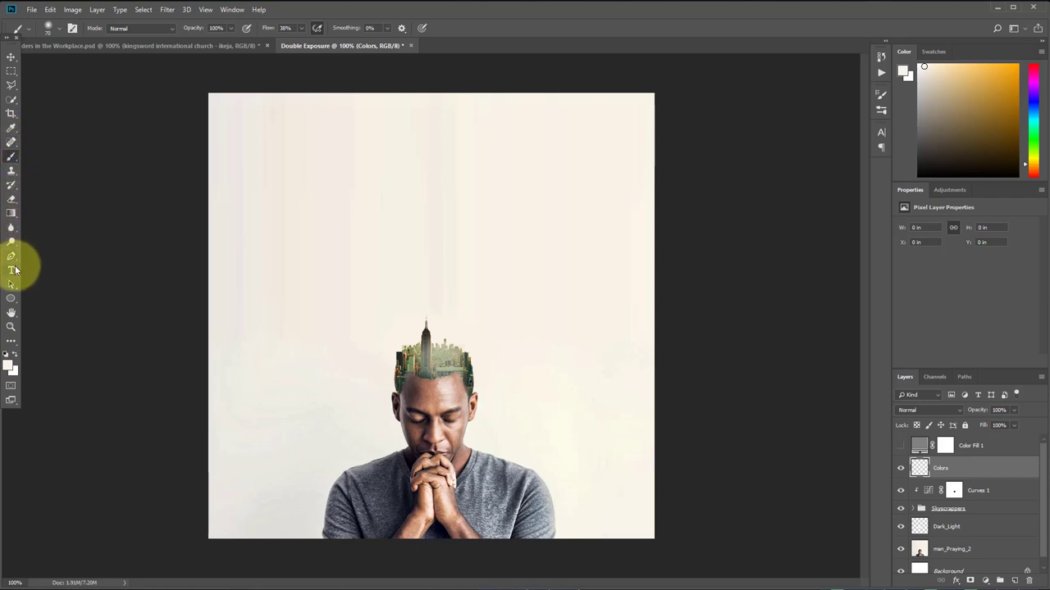
Sample a skin tone from the face and set up a hard round brush at about 80 px
click(10, 131)
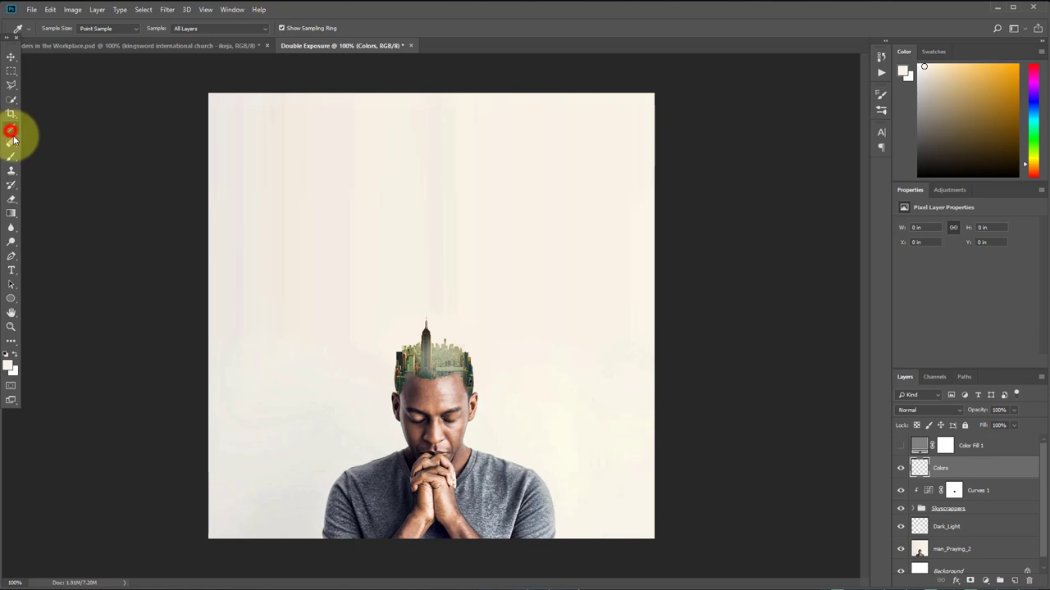
click(430, 418)
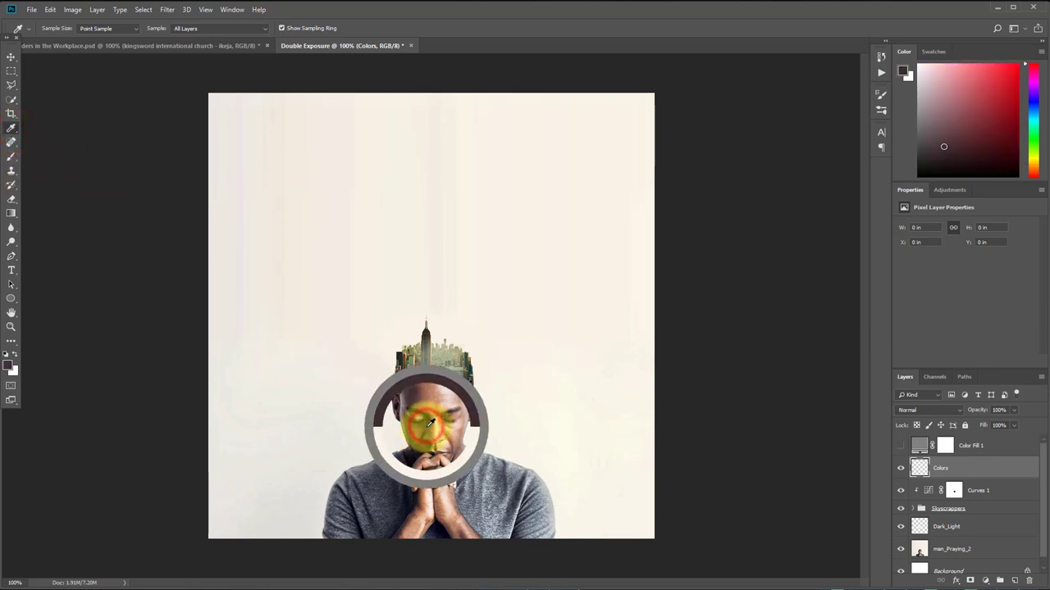
key(b)
drag(292, 330, 279, 295)
key(ctrl+z)
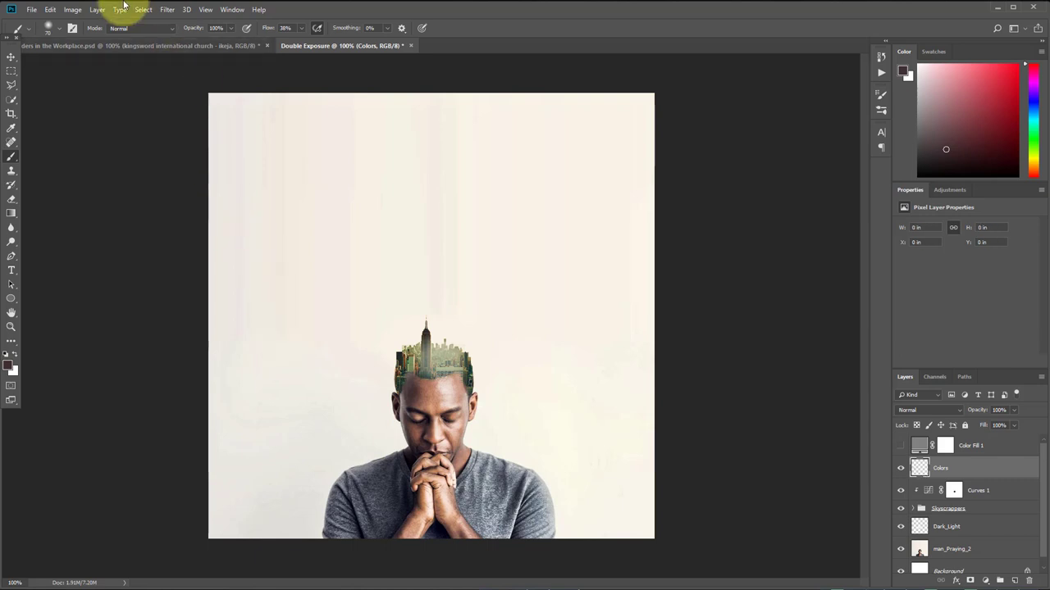
click(72, 28)
click(779, 110)
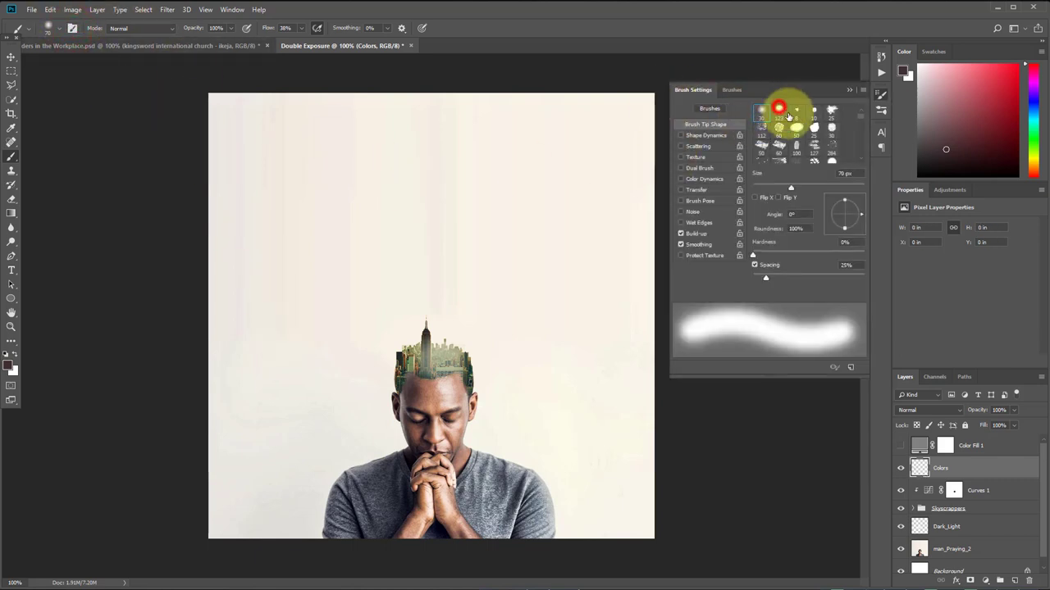
click(849, 89)
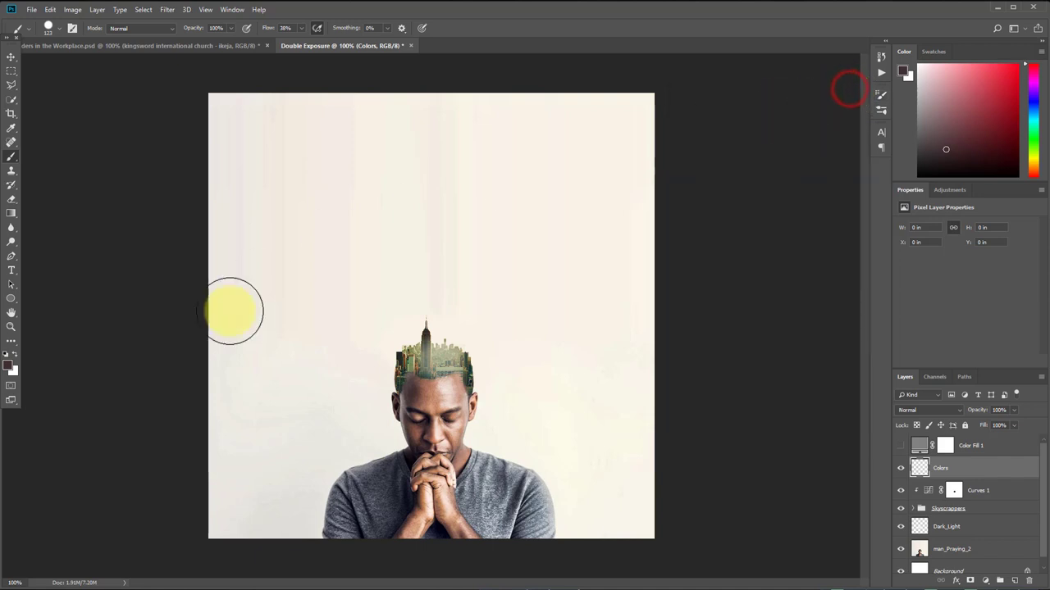
key(bracketleft)
key(bracketleft)
key(bracketleft)
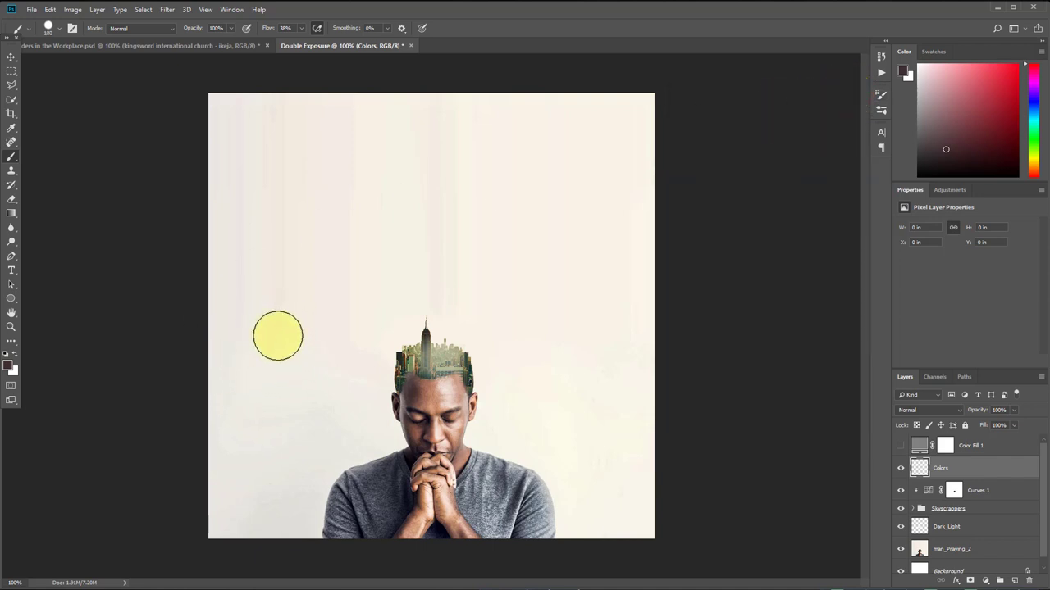
Paint a dark brown dab left of the man, then an orange forehead tone above it
click(263, 373)
click(263, 373)
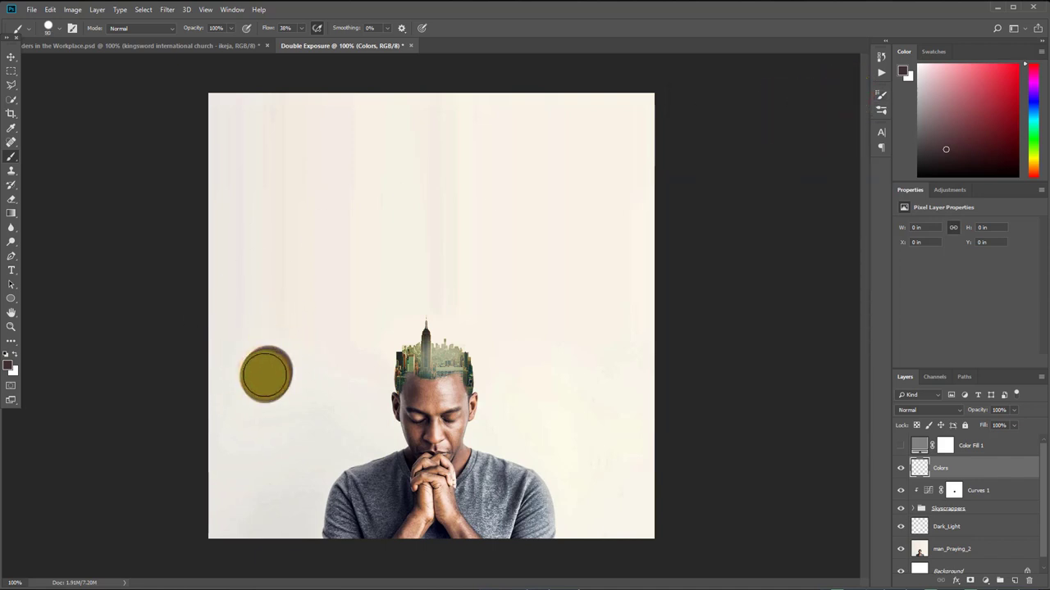
mouse_move(415, 383)
mouse_down()
mouse_move(429, 400)
mouse_move(428, 387)
mouse_up()
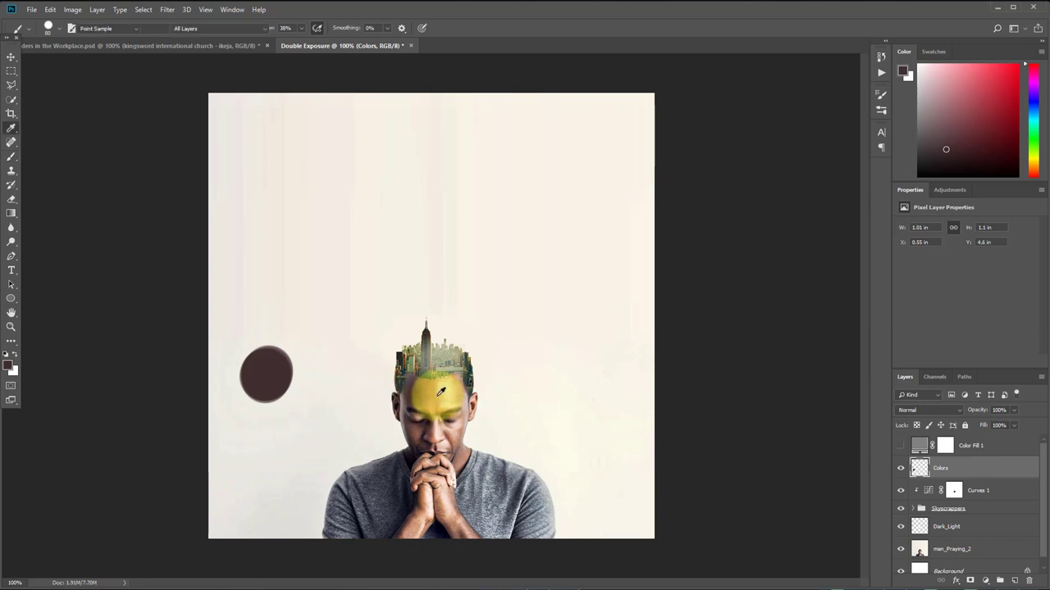
key(i)
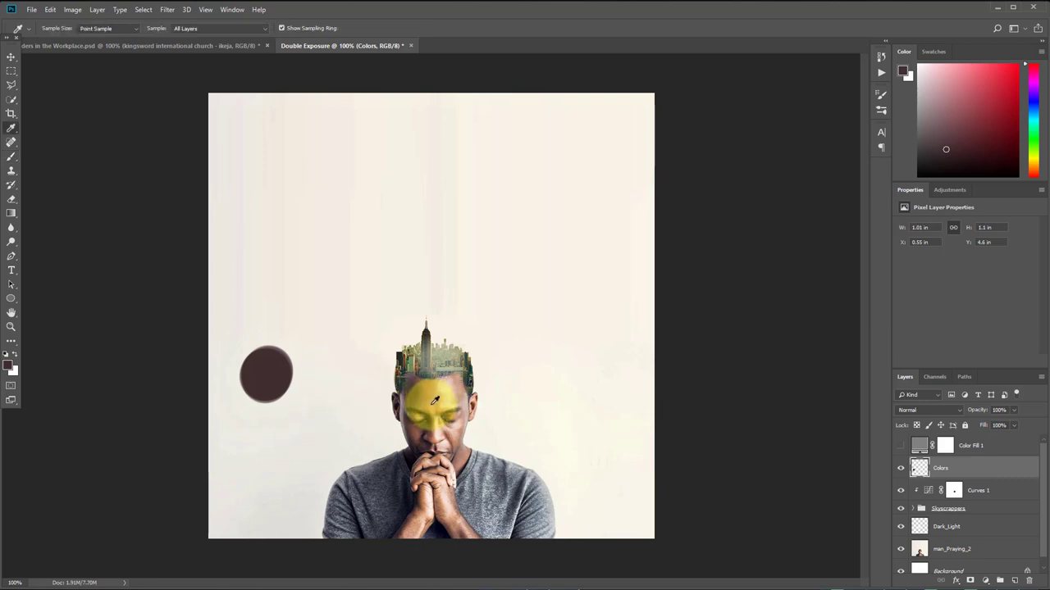
drag(435, 398, 440, 407)
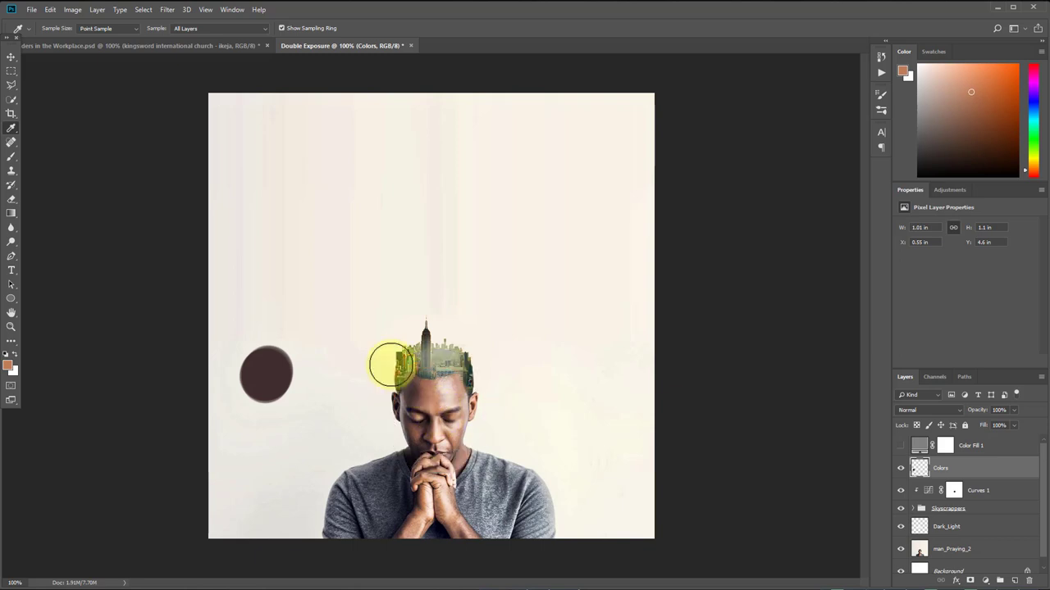
key(b)
click(266, 337)
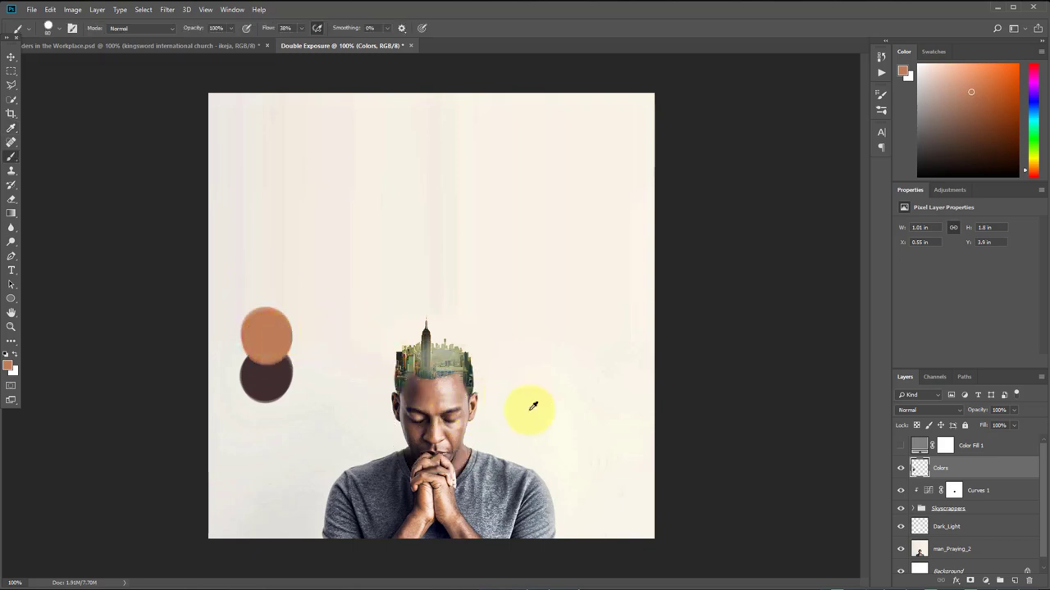
Sample a light pink from the forehead and paint it above the orange dab
alt+click(443, 391)
drag(447, 390, 444, 387)
click(265, 291)
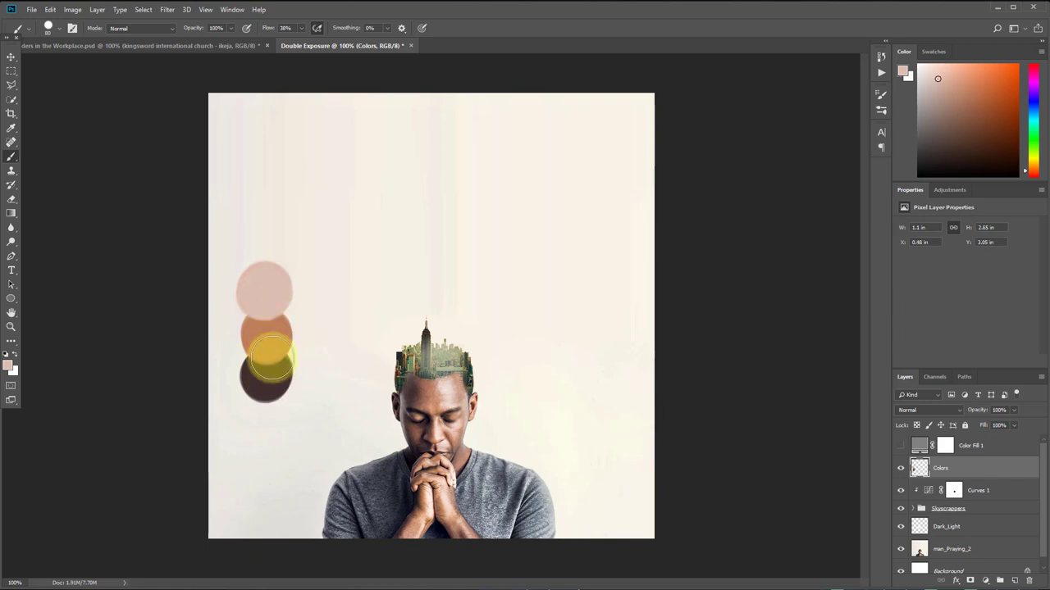
click(11, 70)
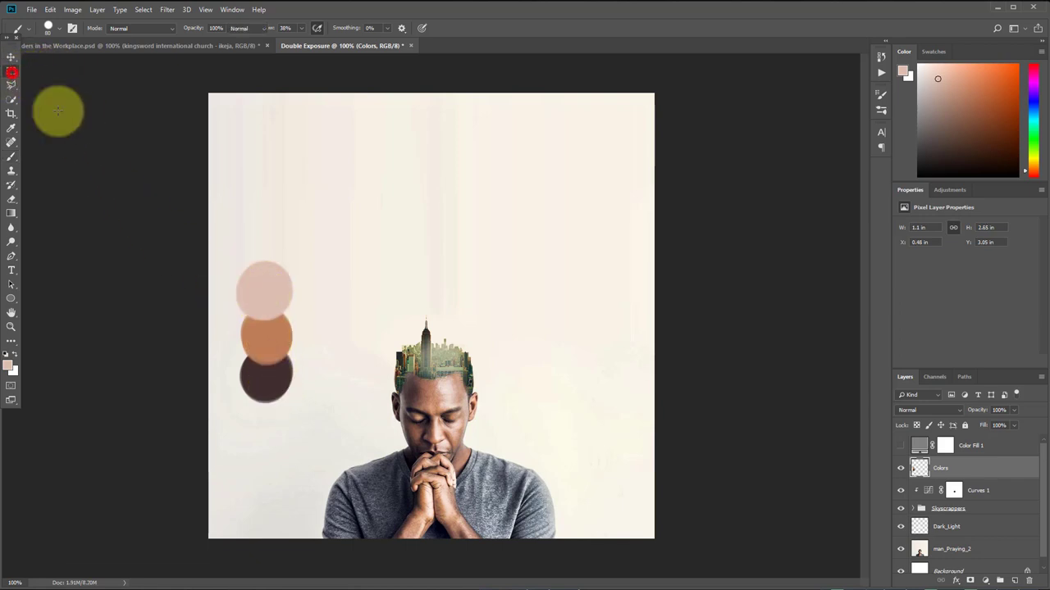
Cut the three dabs down to a narrow vertical strip and nudge it slightly left
drag(252, 241, 285, 430)
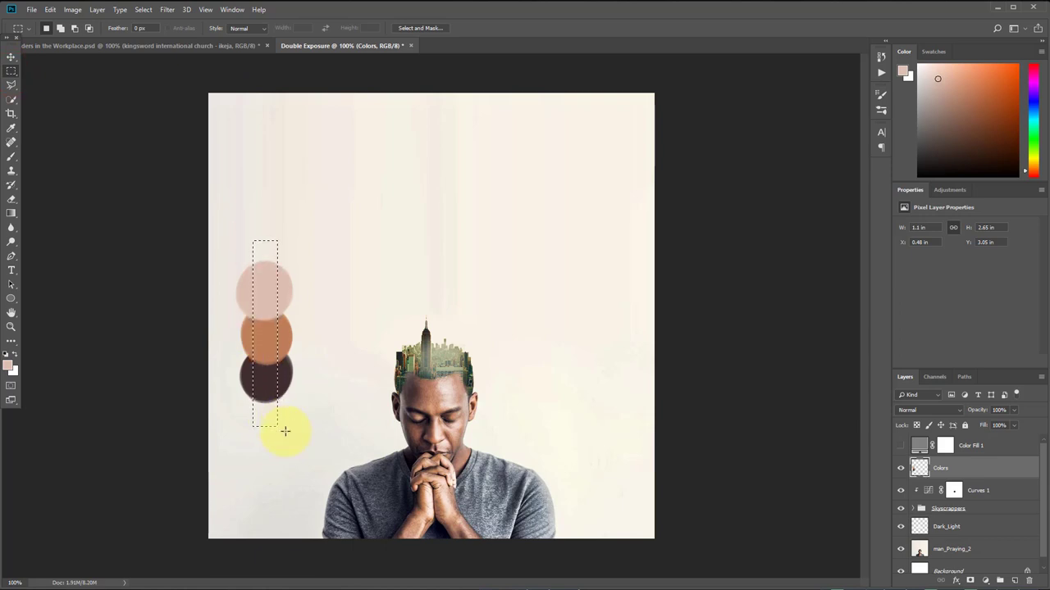
key(ctrl+shift+i)
key(Delete)
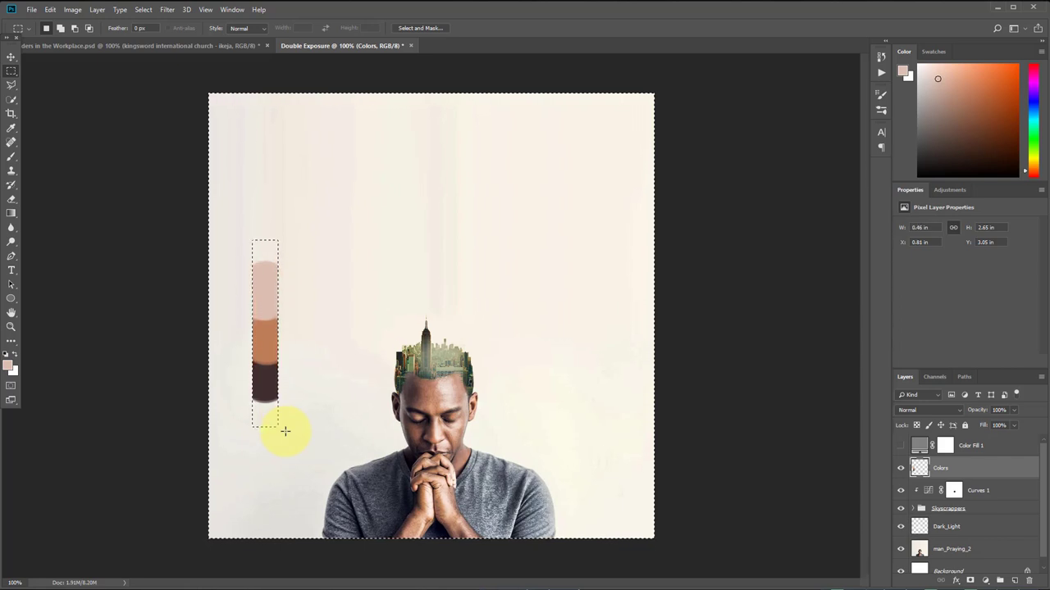
key(ctrl+d)
key(v)
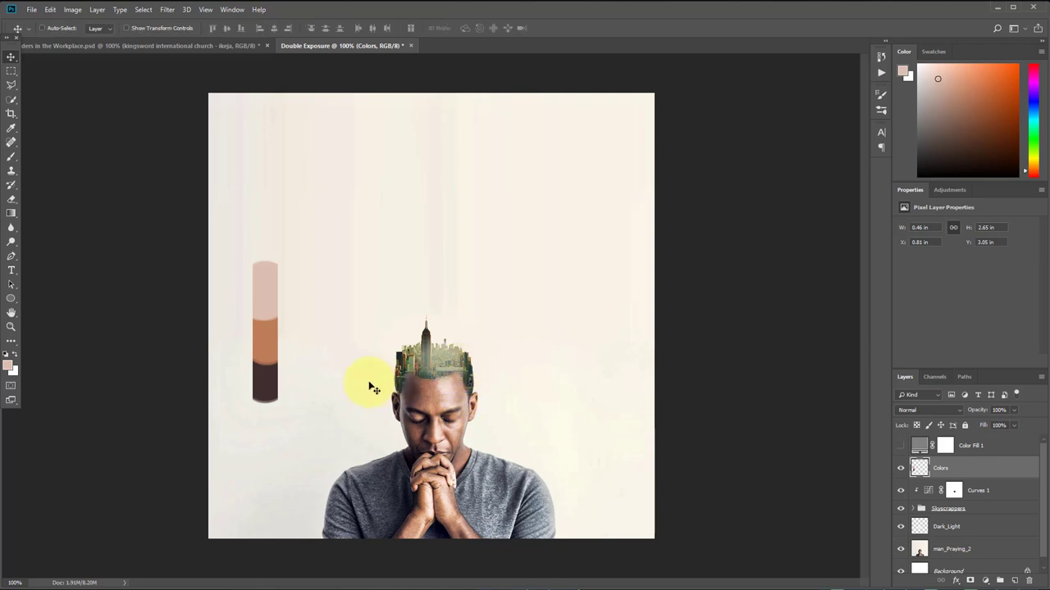
drag(277, 351, 264, 348)
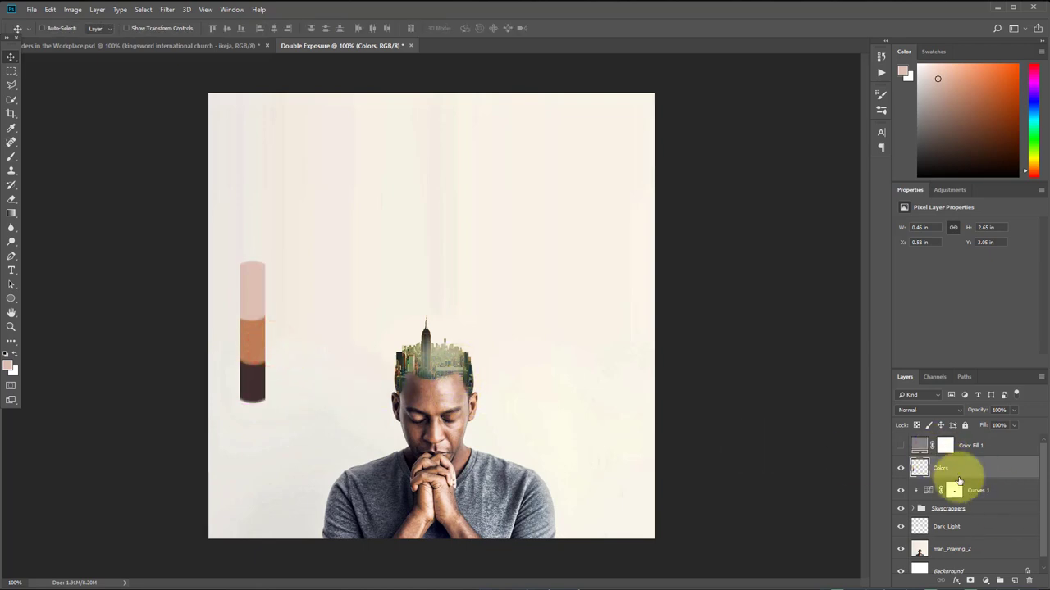
click(976, 489)
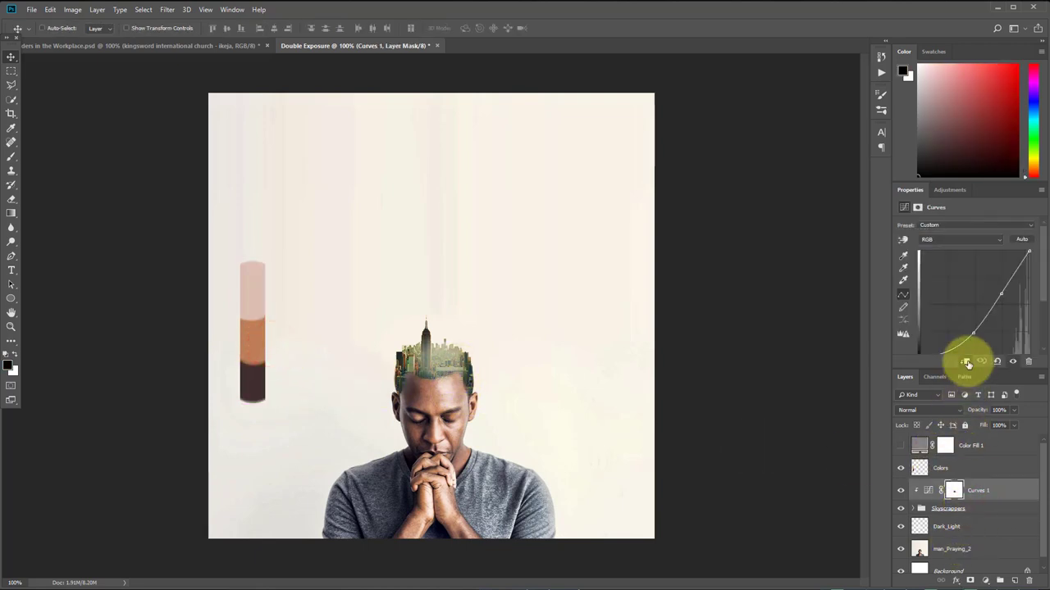
Add a Gradient Map clipped to the skyline layers and open its gradient editor
click(946, 190)
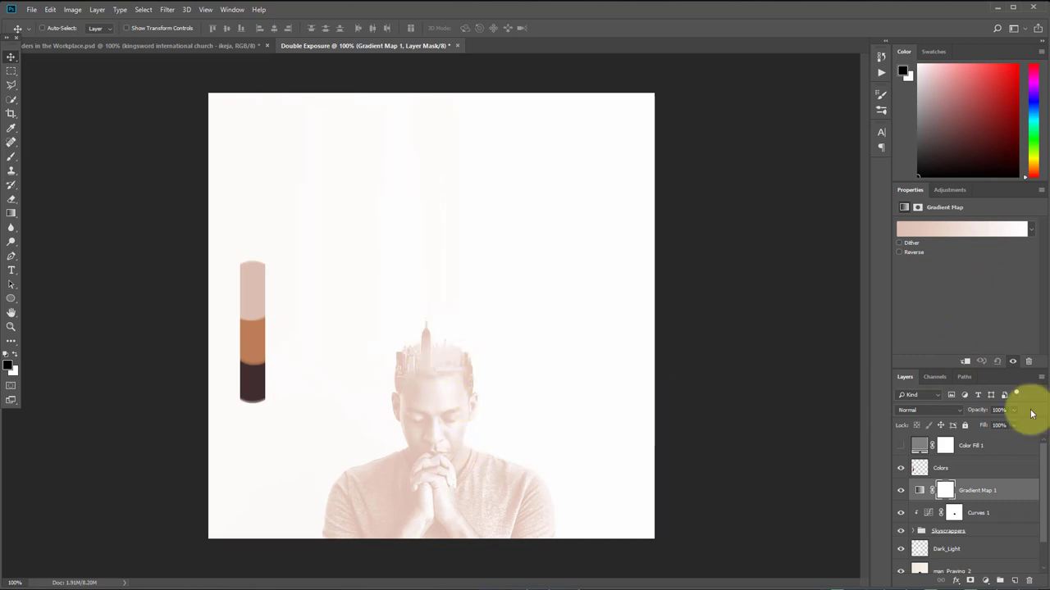
click(964, 361)
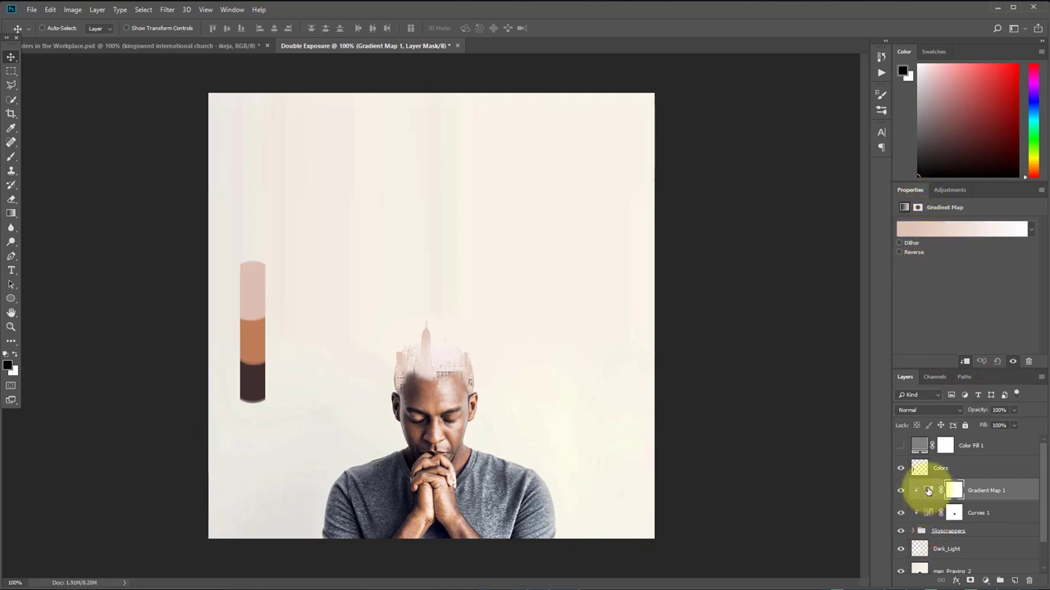
click(927, 491)
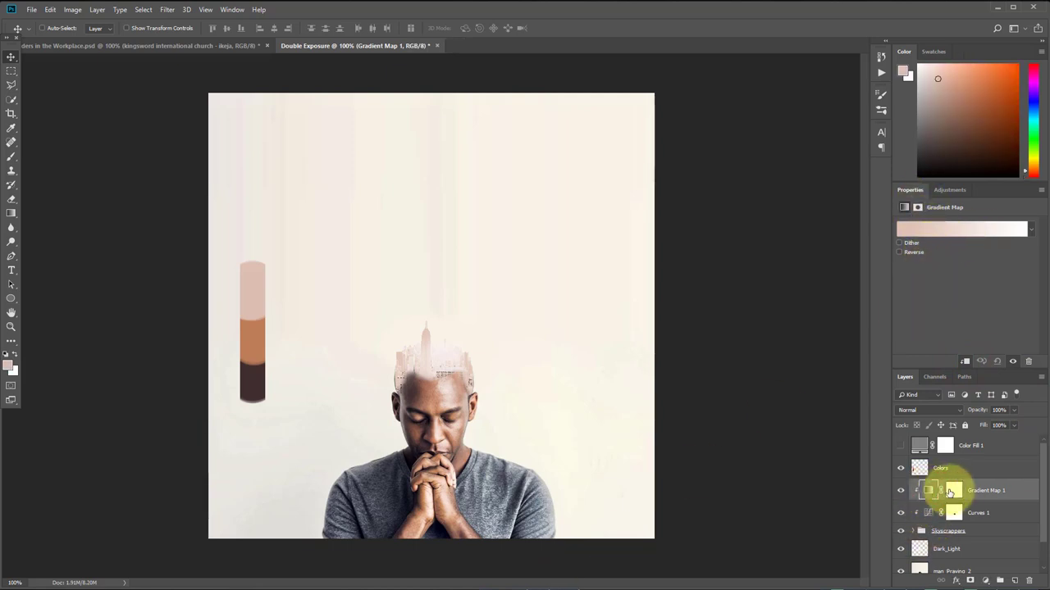
click(955, 490)
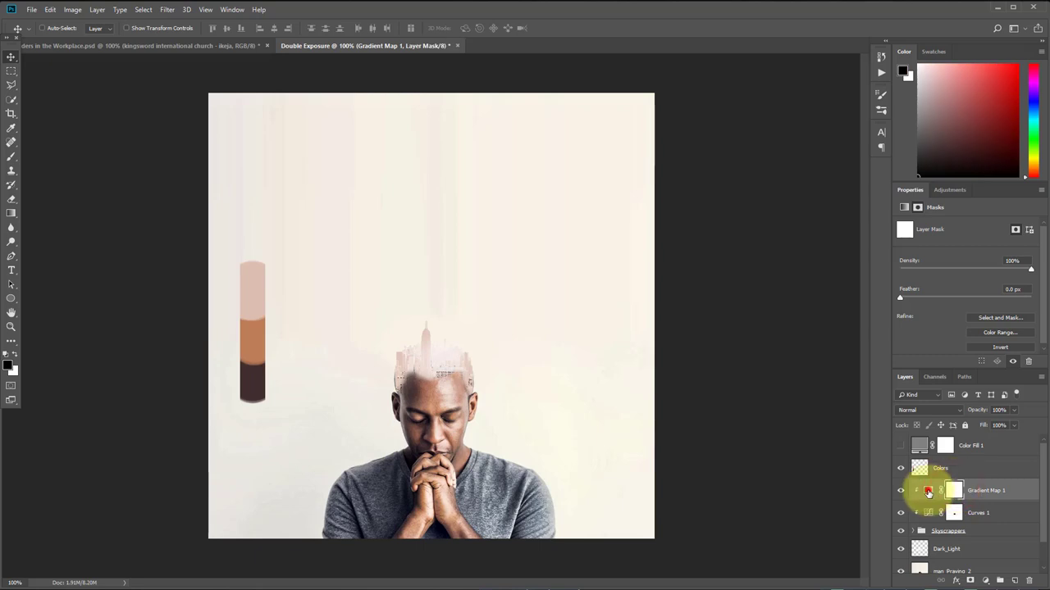
click(927, 490)
click(961, 229)
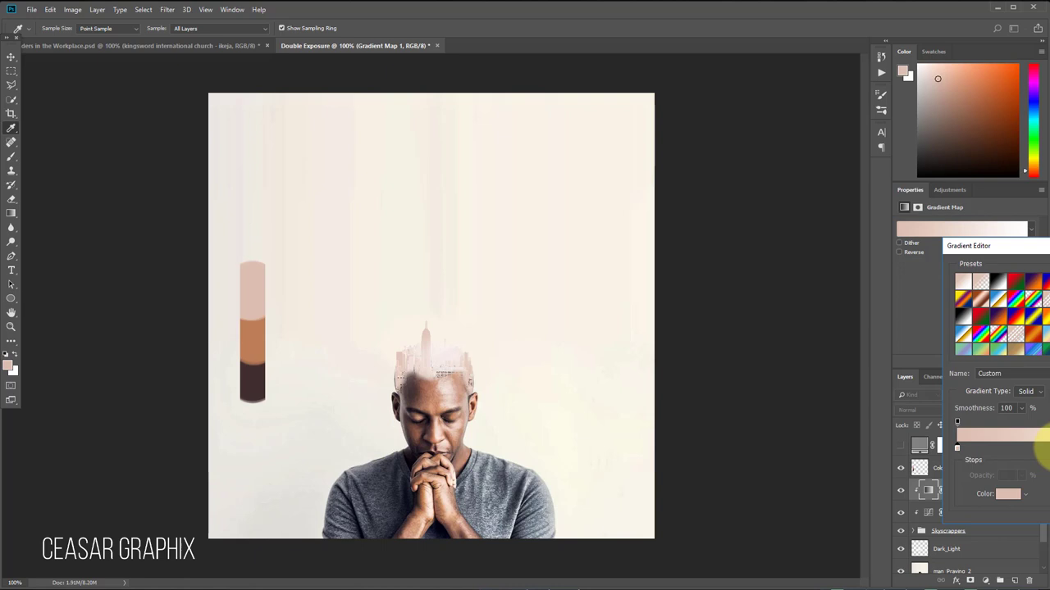
click(1045, 447)
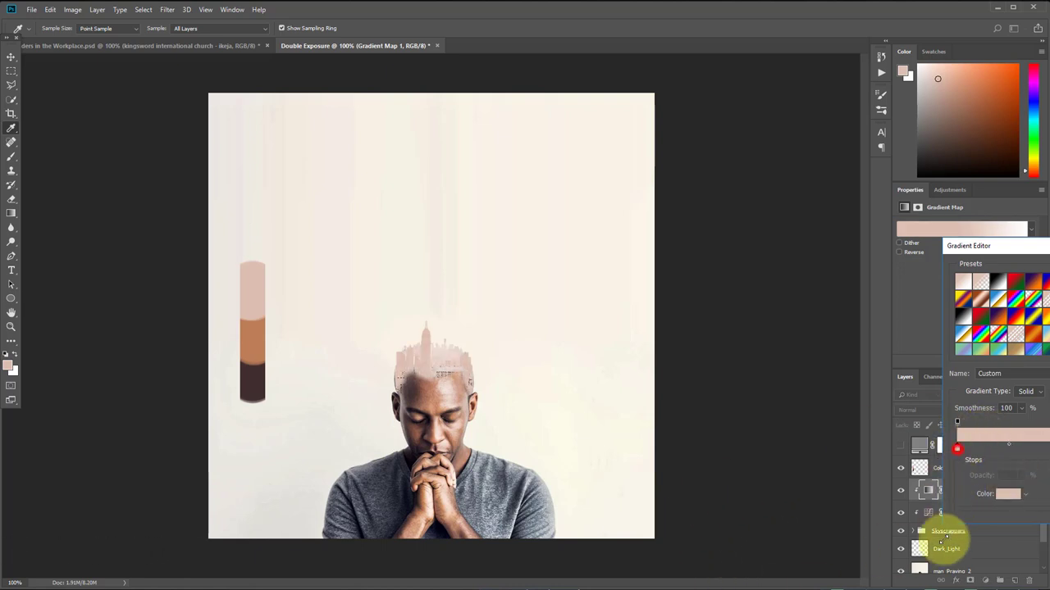
Set the gradient stops to the dark brown, orange and light pink strip colours
click(1008, 493)
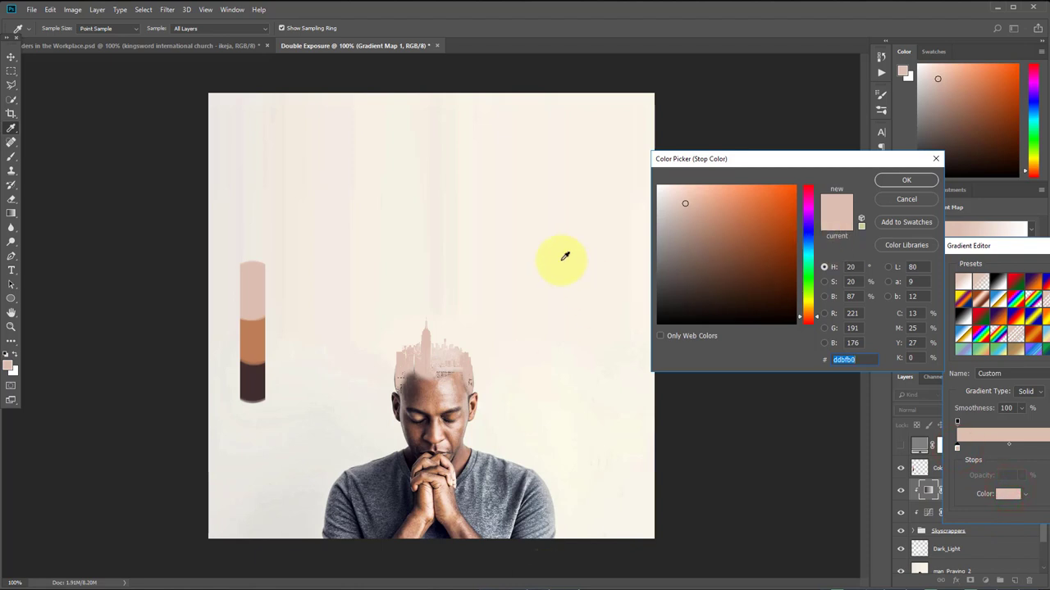
click(252, 379)
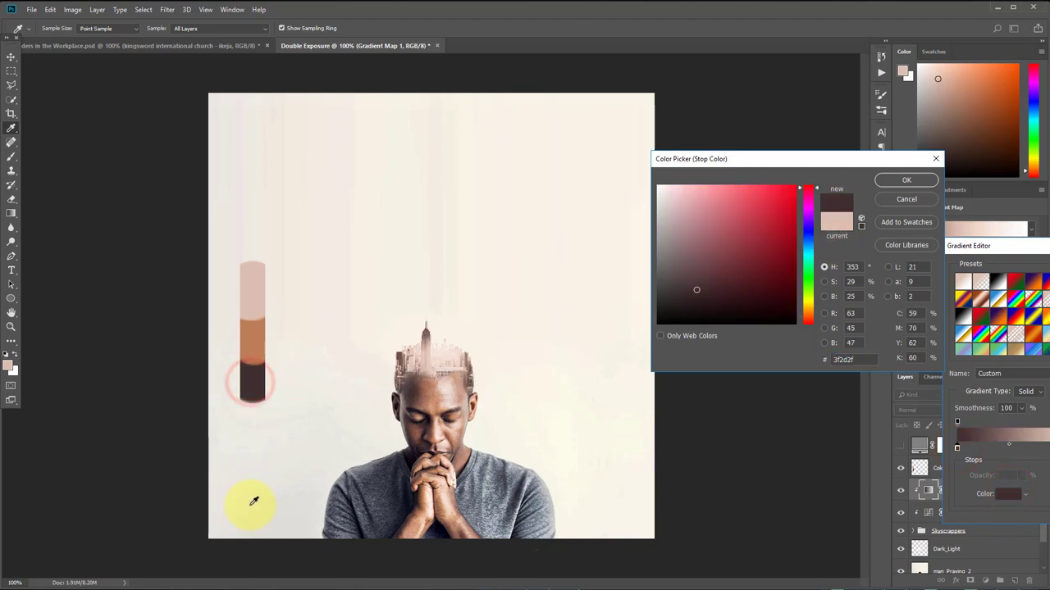
click(850, 296)
click(917, 180)
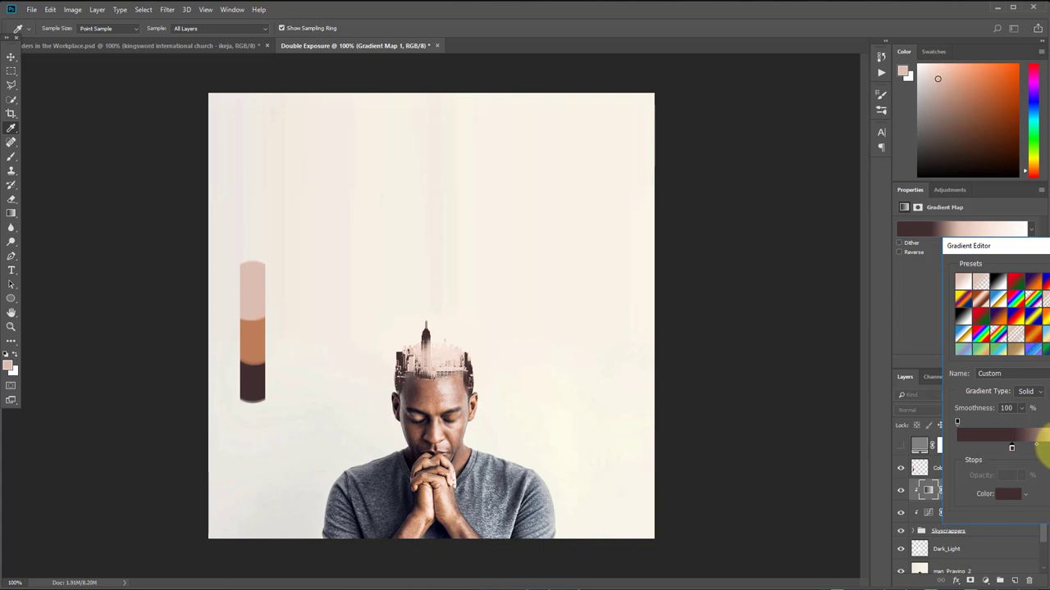
click(1008, 494)
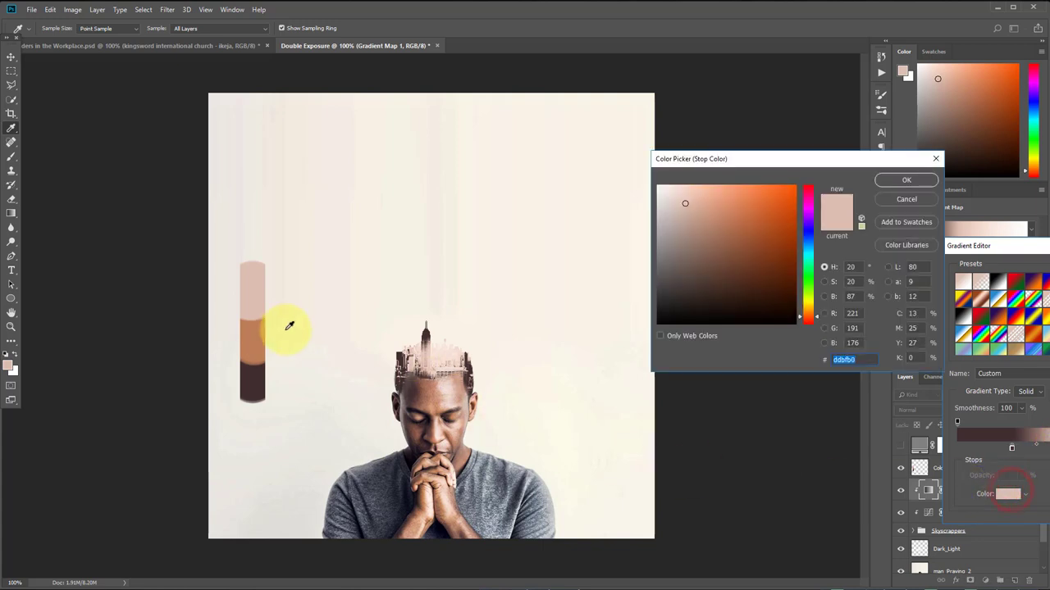
click(254, 337)
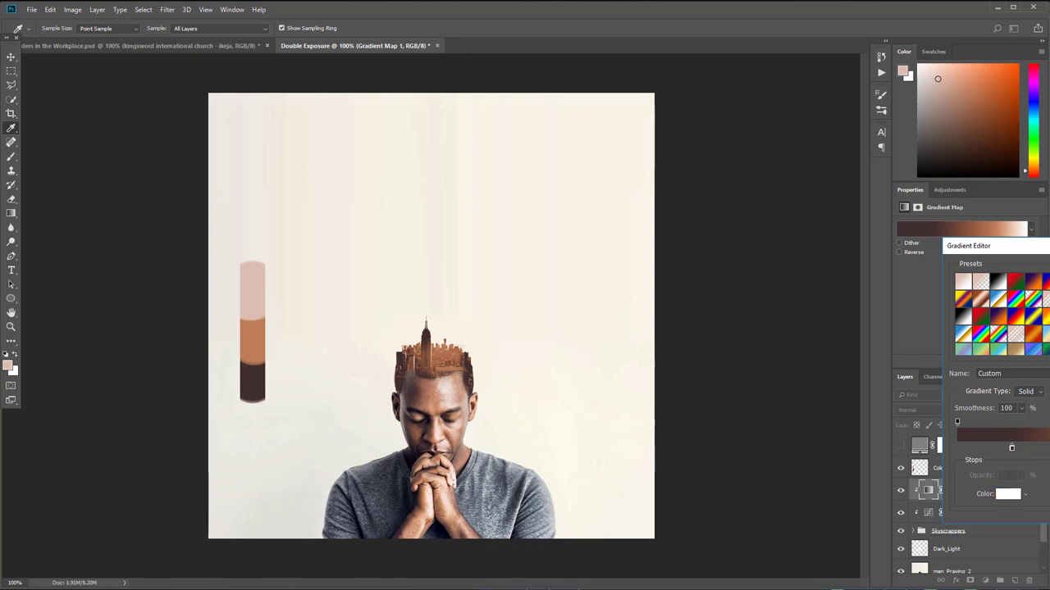
click(1008, 493)
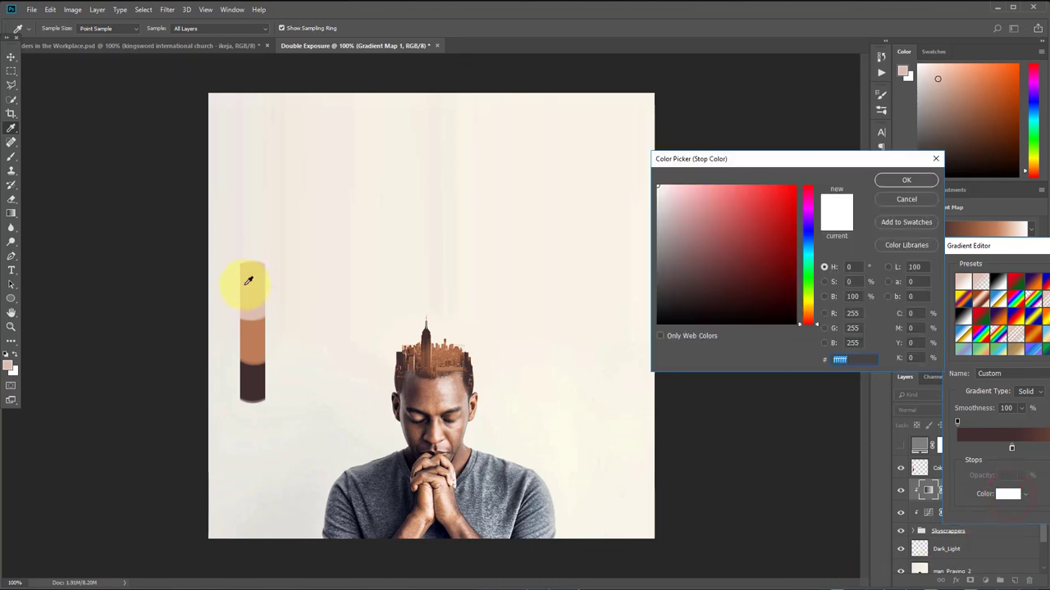
click(248, 281)
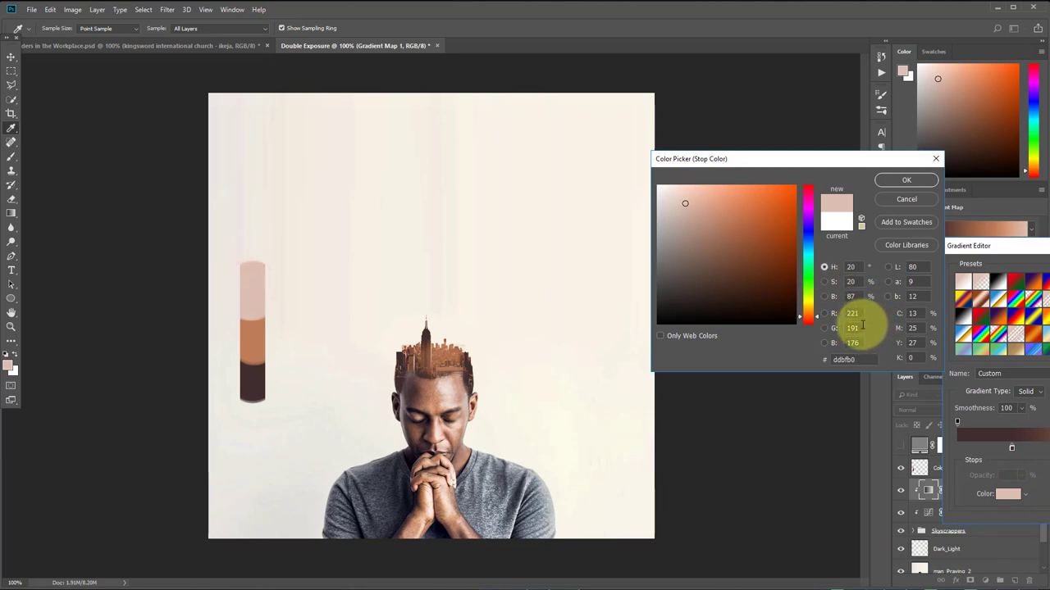
click(910, 179)
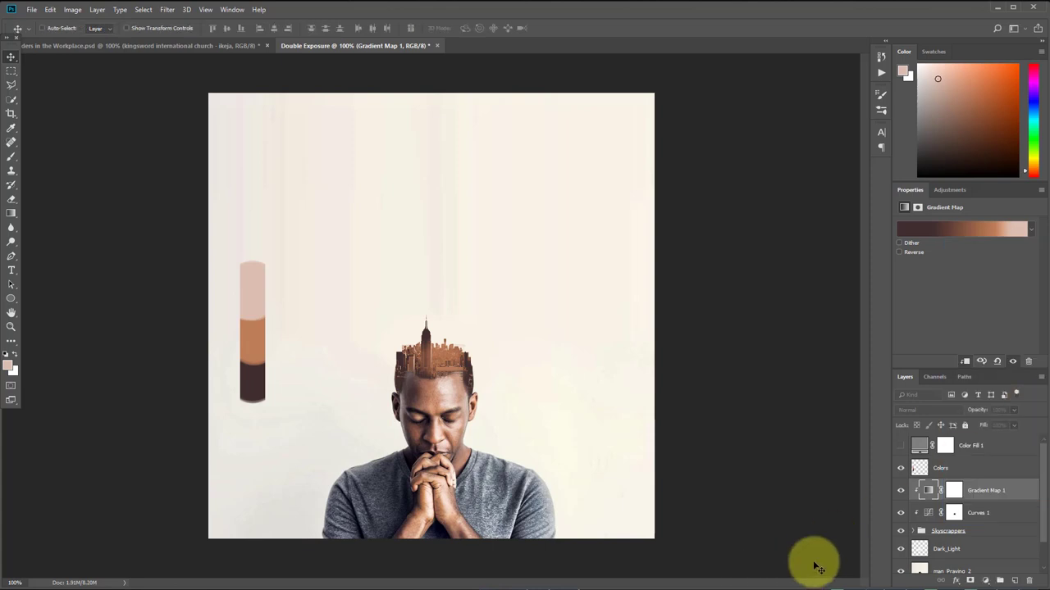
Try Soft Light blending on Gradient Map 1 and lower its opacity
click(920, 410)
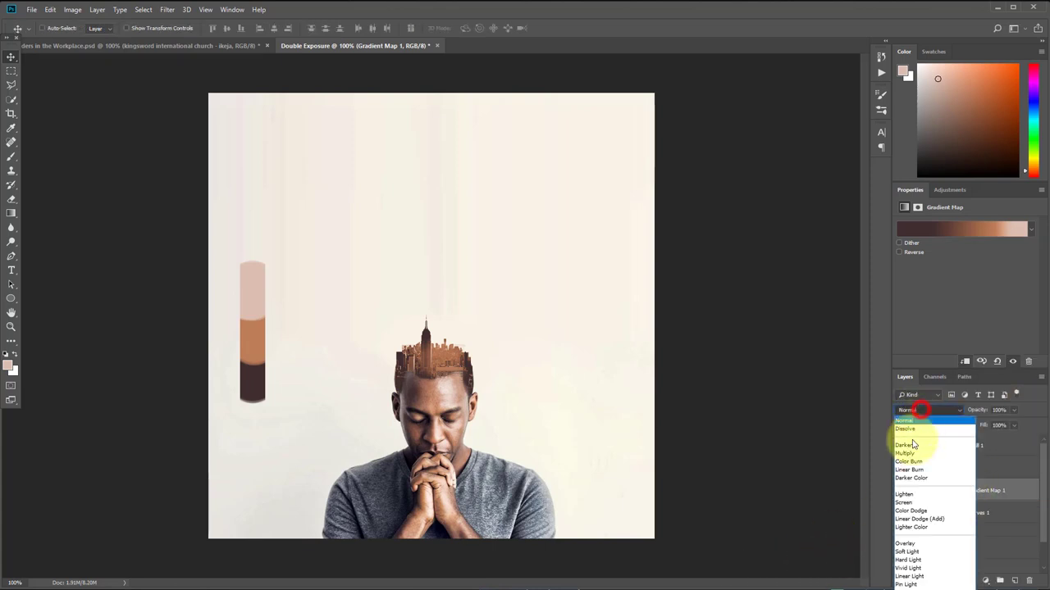
click(922, 552)
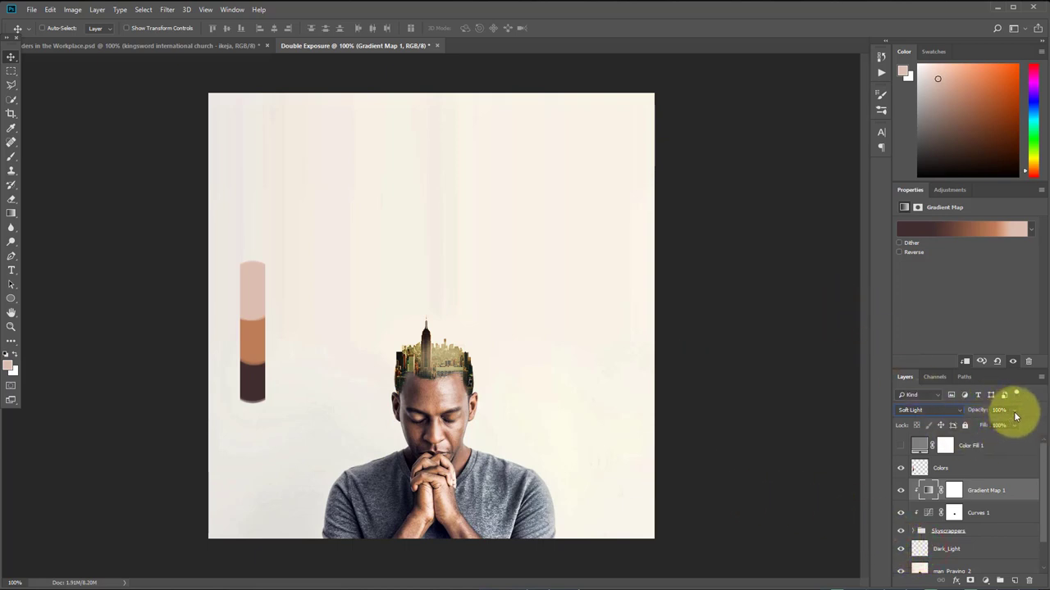
drag(1038, 503, 1042, 522)
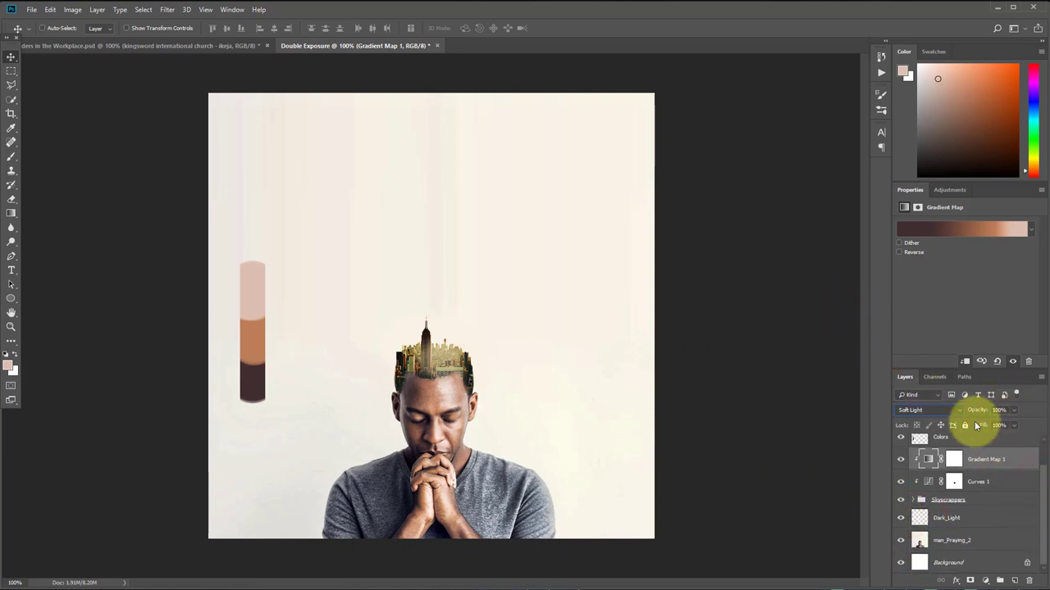
click(1014, 411)
drag(1013, 424, 1001, 424)
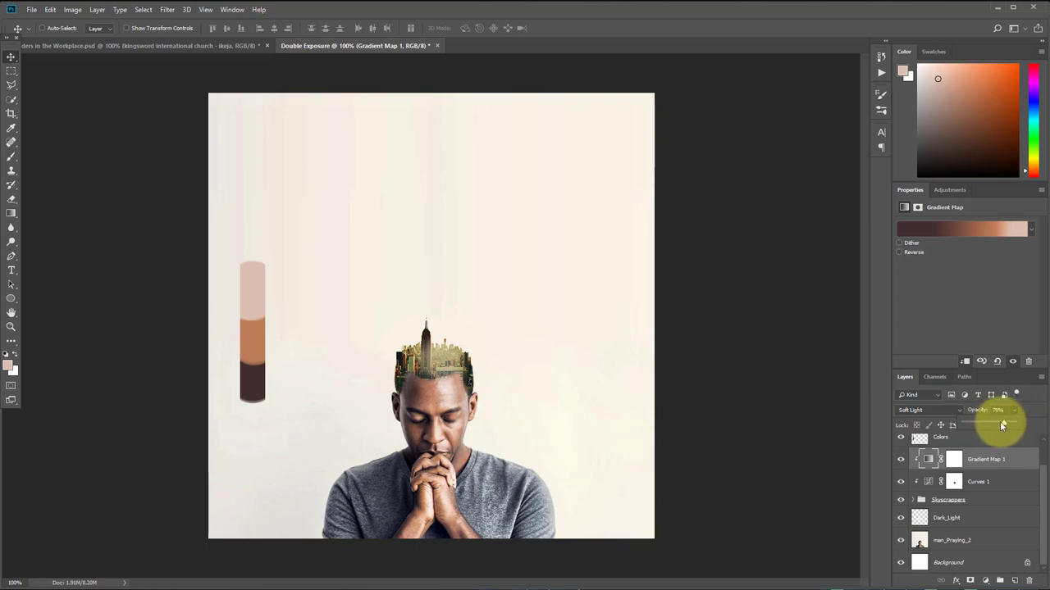
Compare other blend modes and drop Gradient Map 1's opacity to about 43%
click(930, 413)
click(932, 413)
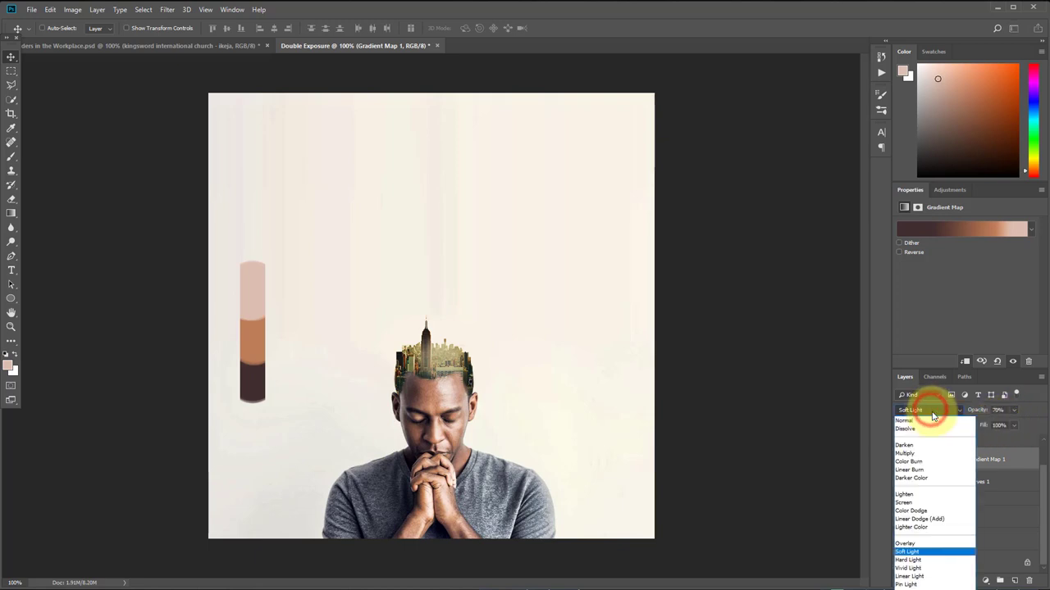
key(Down)
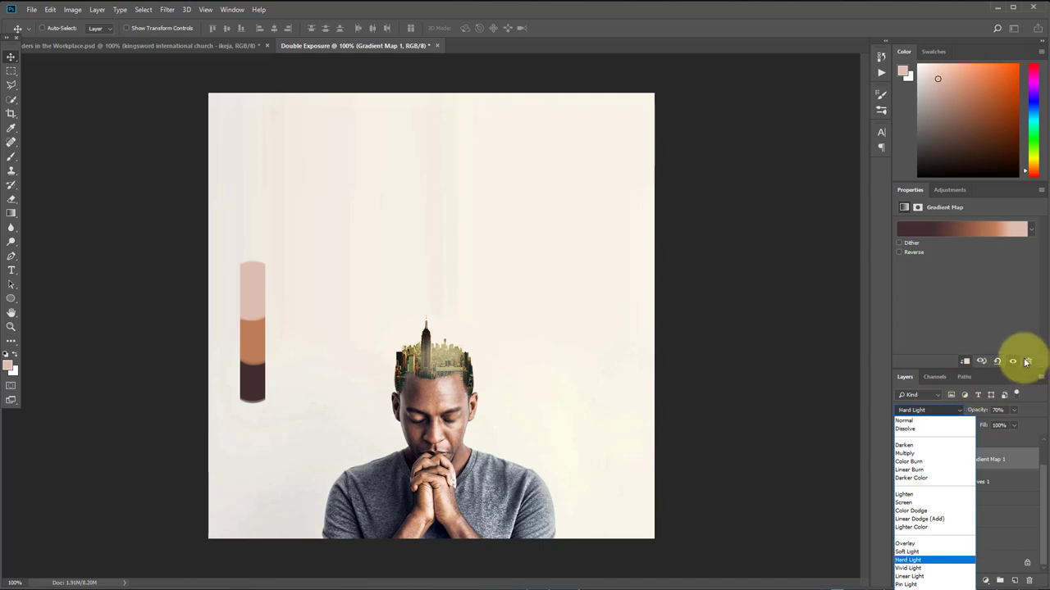
key(Down)
key(Down)
key(Down)
key(Down)
key(Down)
key(Down)
key(Down)
key(Down)
key(Down)
key(Down)
key(Down)
key(Down)
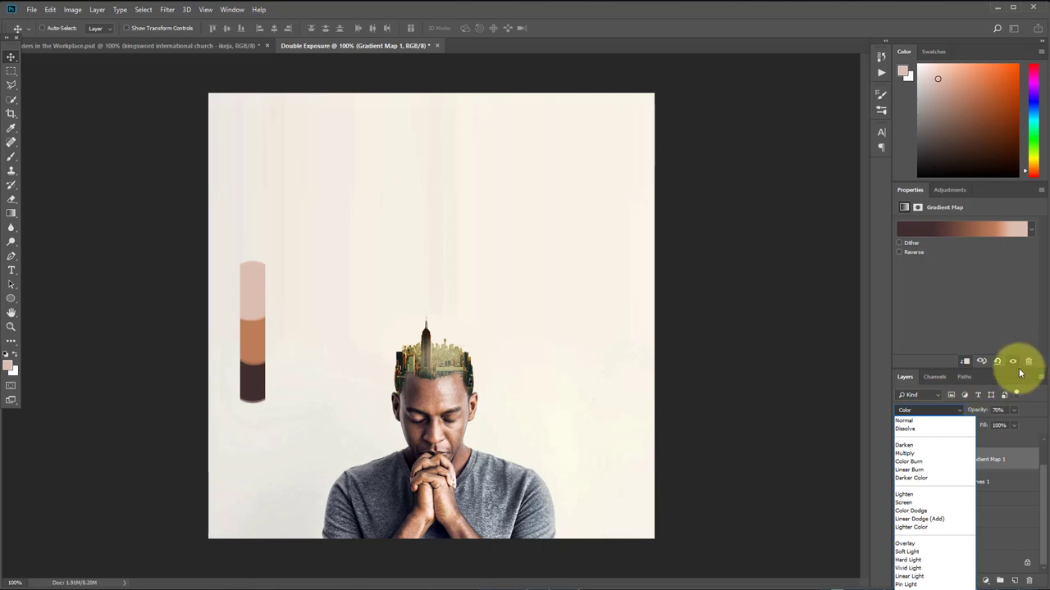
key(Return)
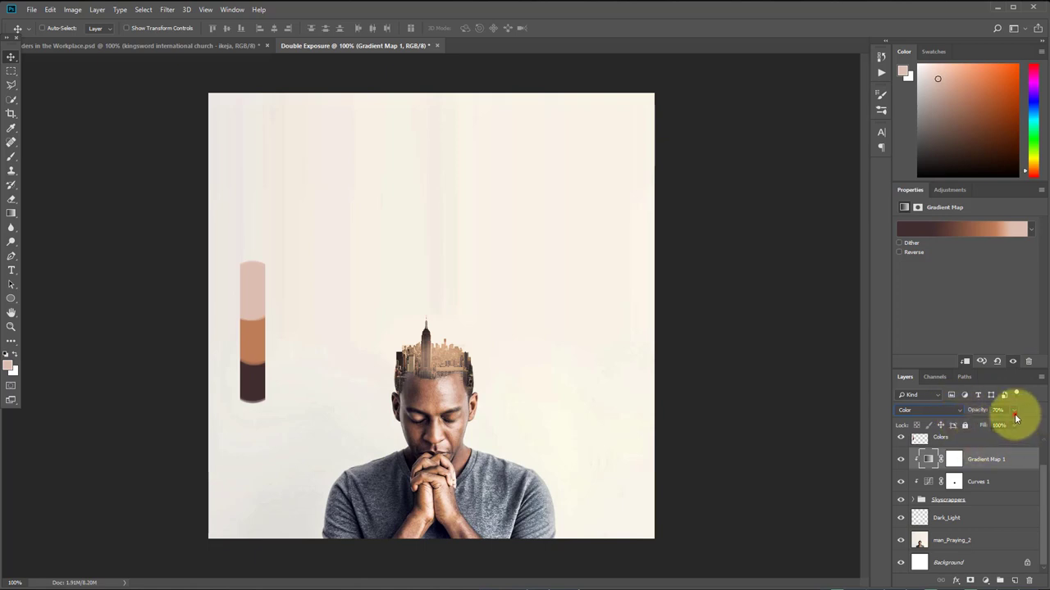
drag(1015, 418, 1001, 424)
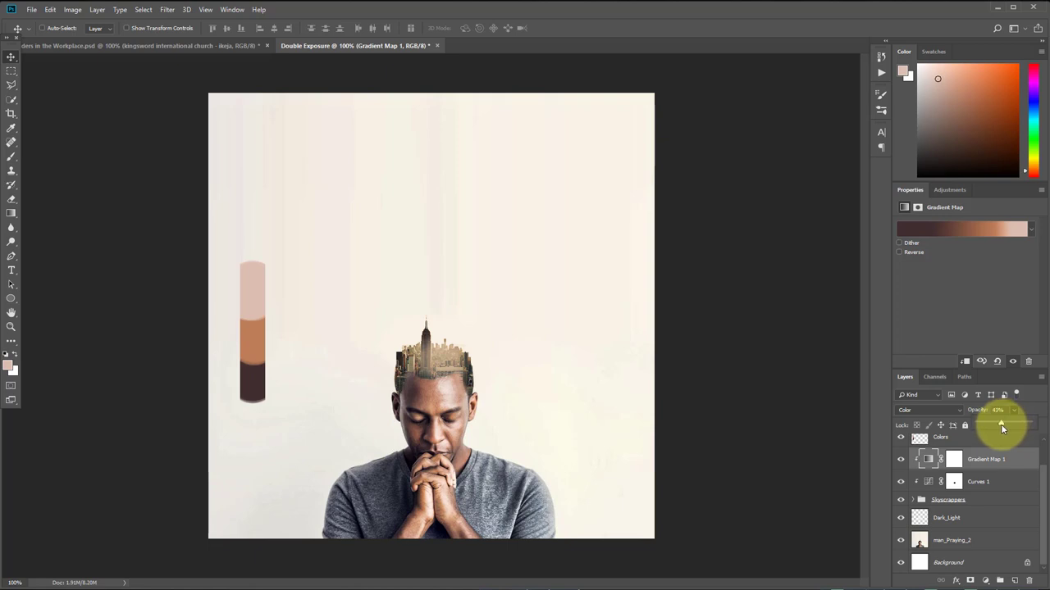
click(900, 460)
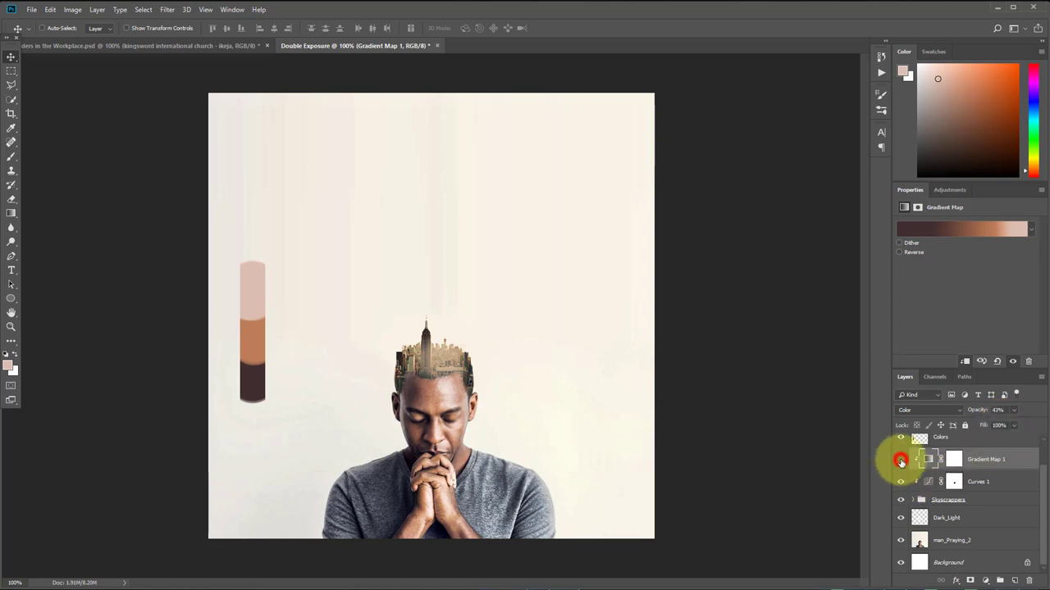
click(899, 460)
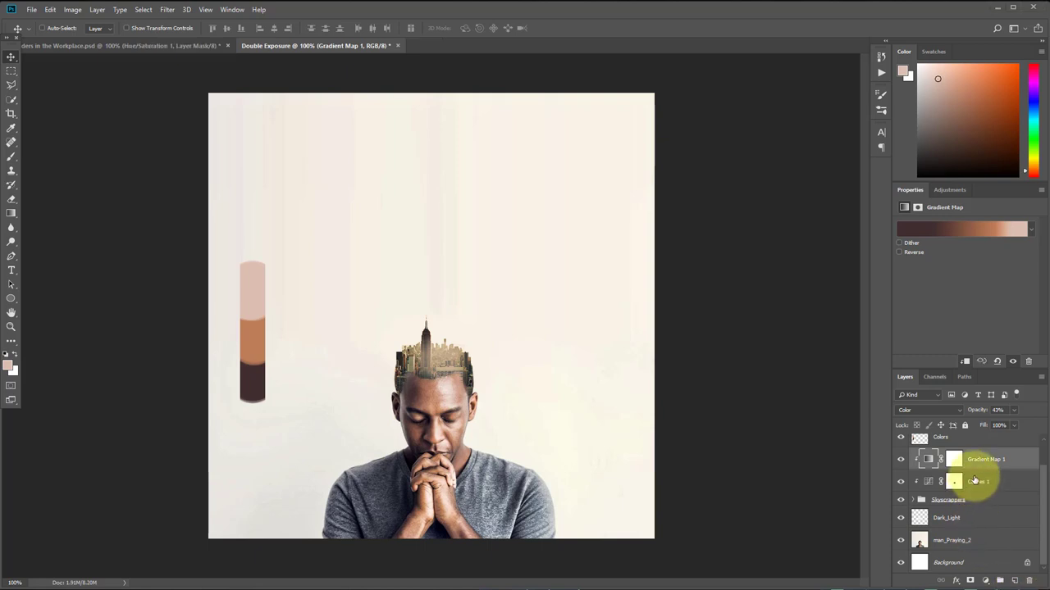
Set Gradient Map 1 back to Soft Light and hide the layer
click(975, 460)
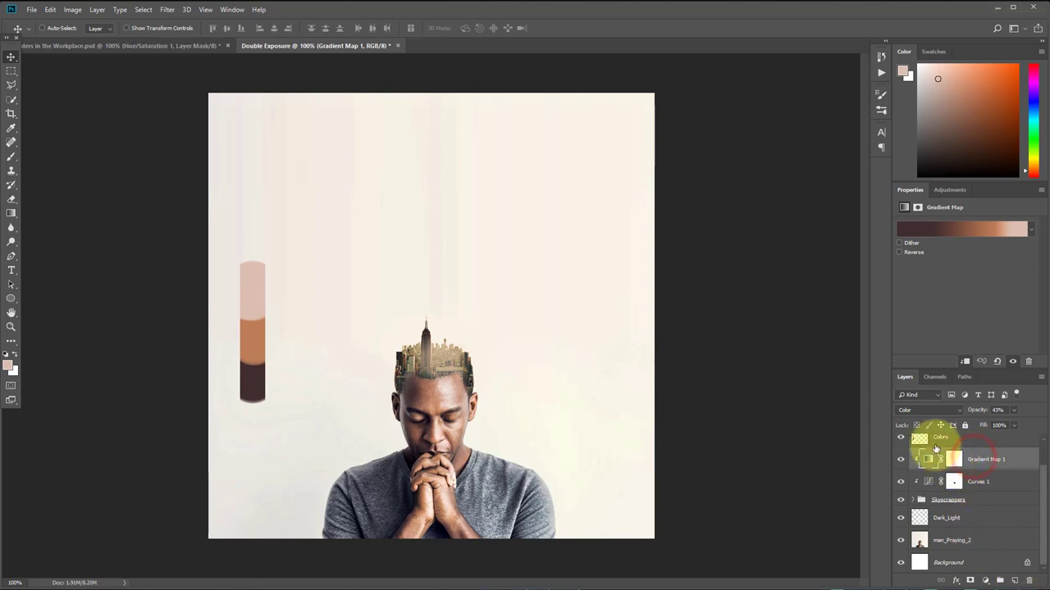
click(919, 410)
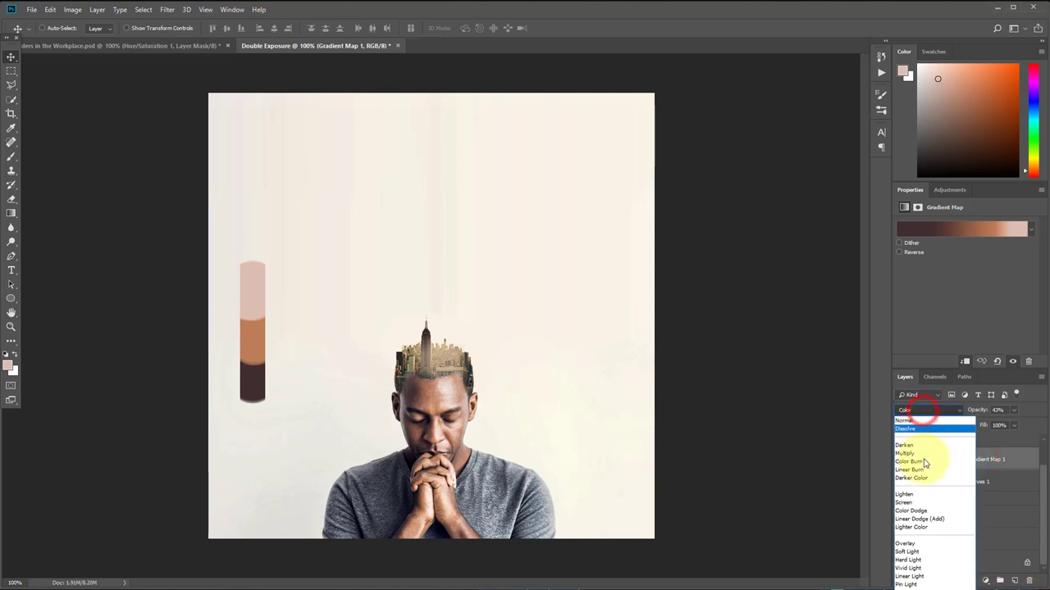
click(917, 552)
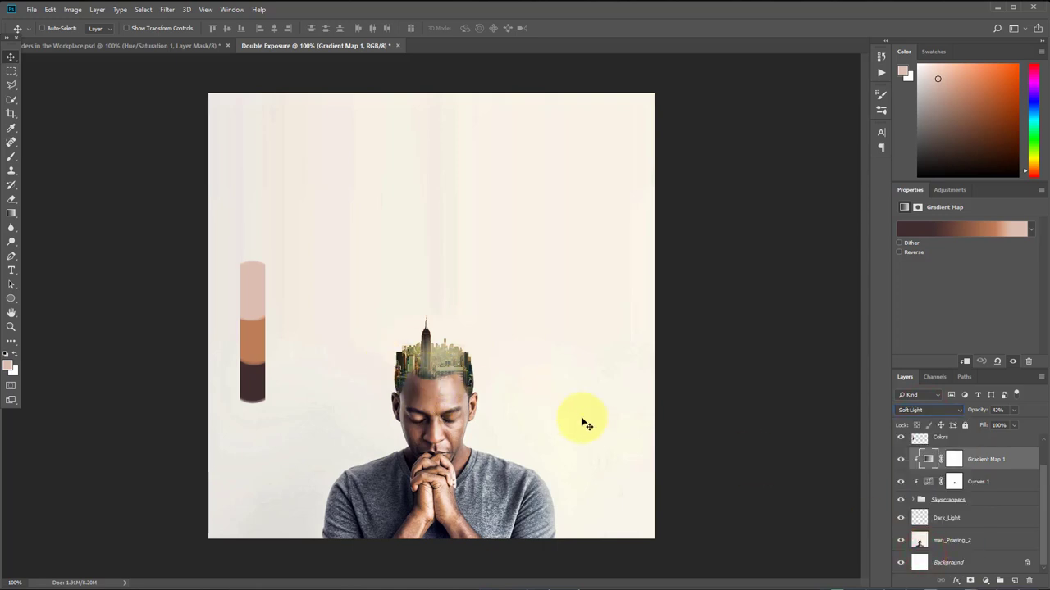
click(902, 460)
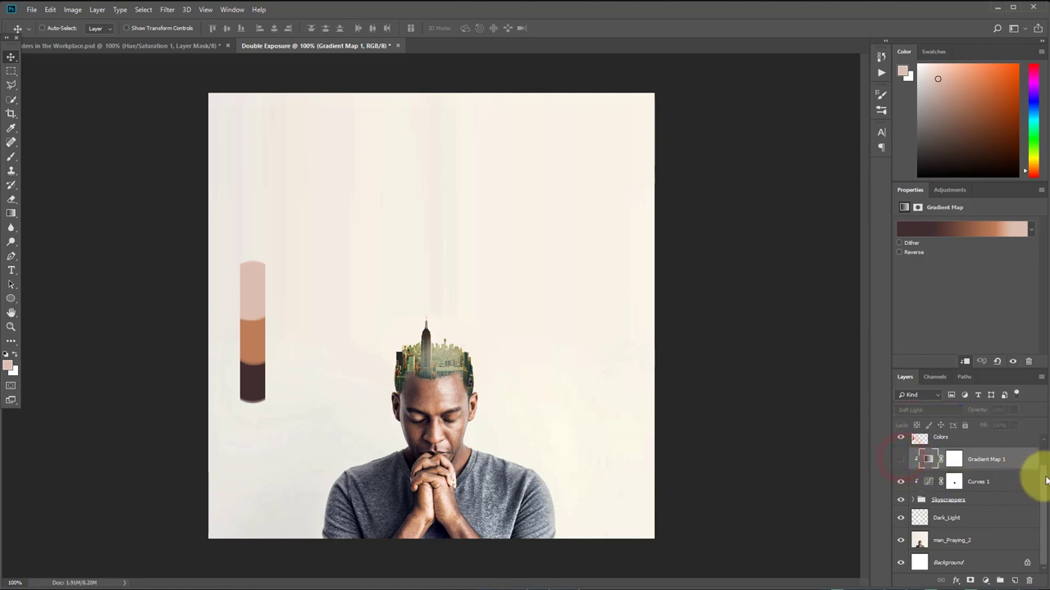
scroll(1035, 481, up, 2)
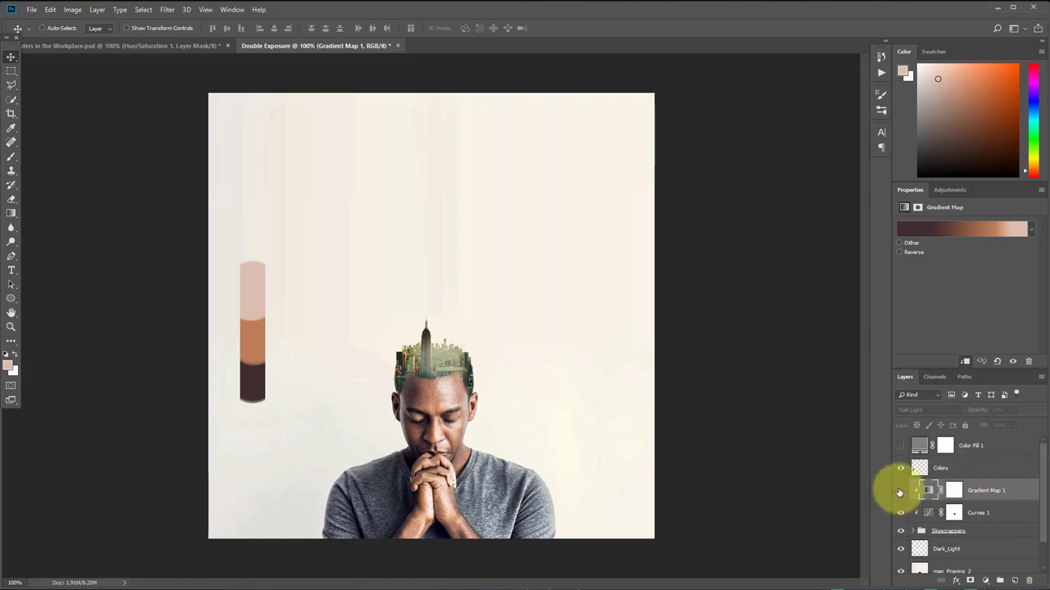
Show Color Fill 1, blend it as Luminosity, and zoom in on the man's face
click(900, 446)
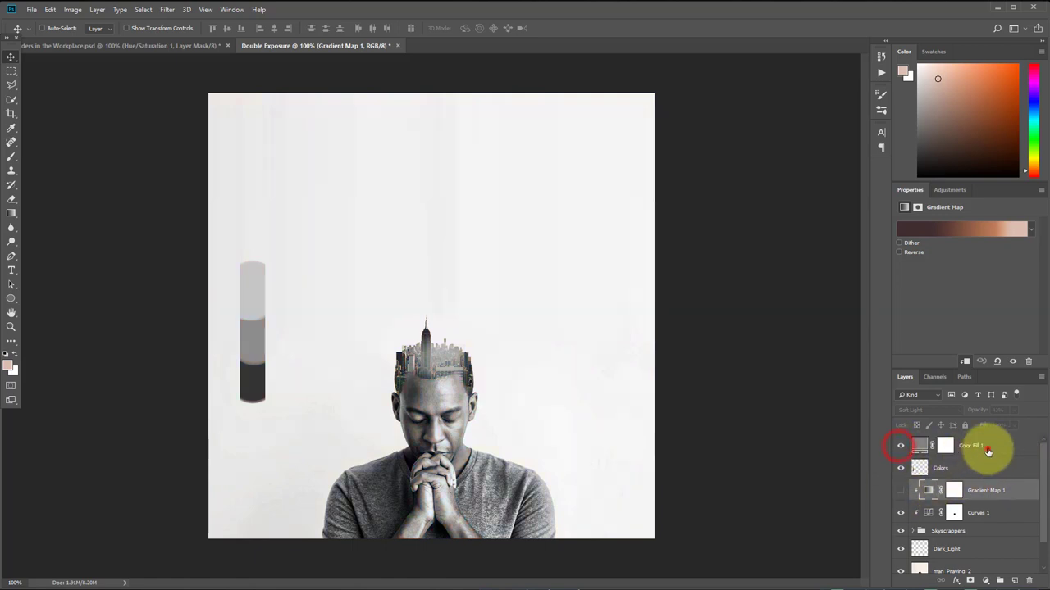
click(987, 447)
click(924, 410)
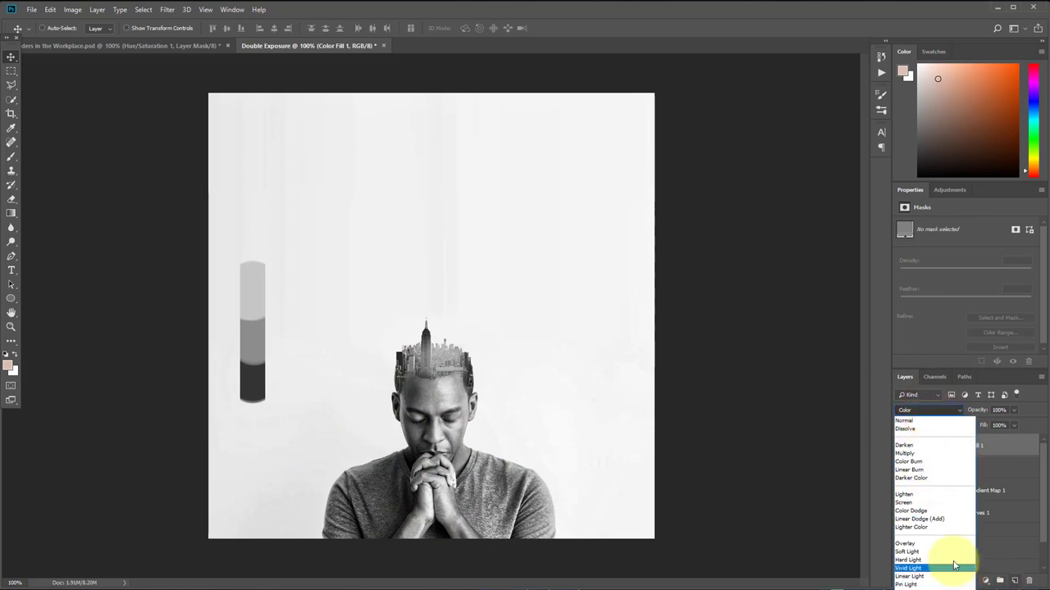
key(Down)
key(Down)
key(Down)
key(Down)
key(Down)
key(Down)
key(Down)
key(Down)
key(Down)
key(Down)
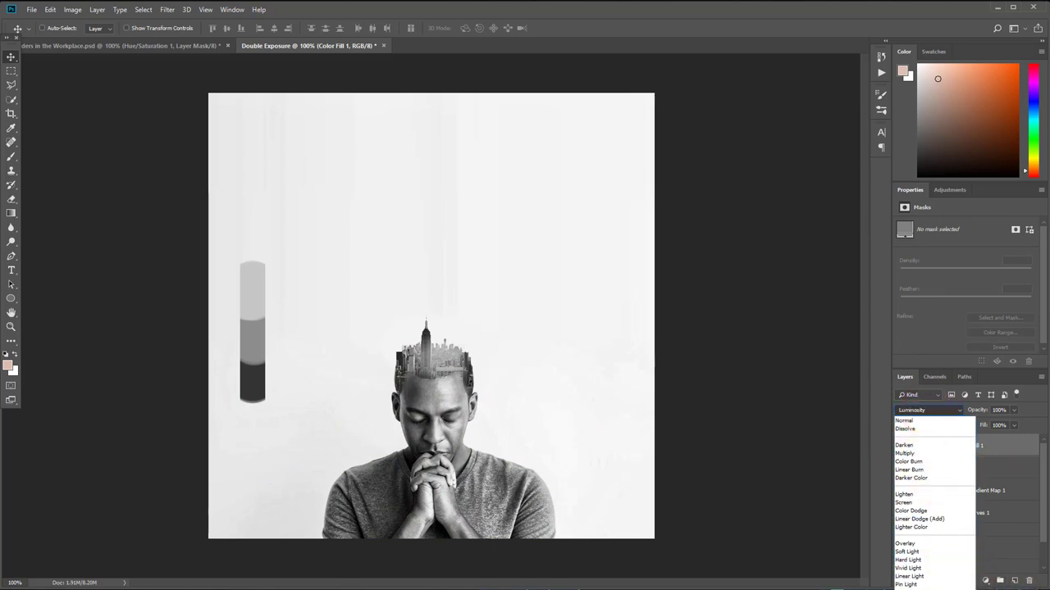
key(Return)
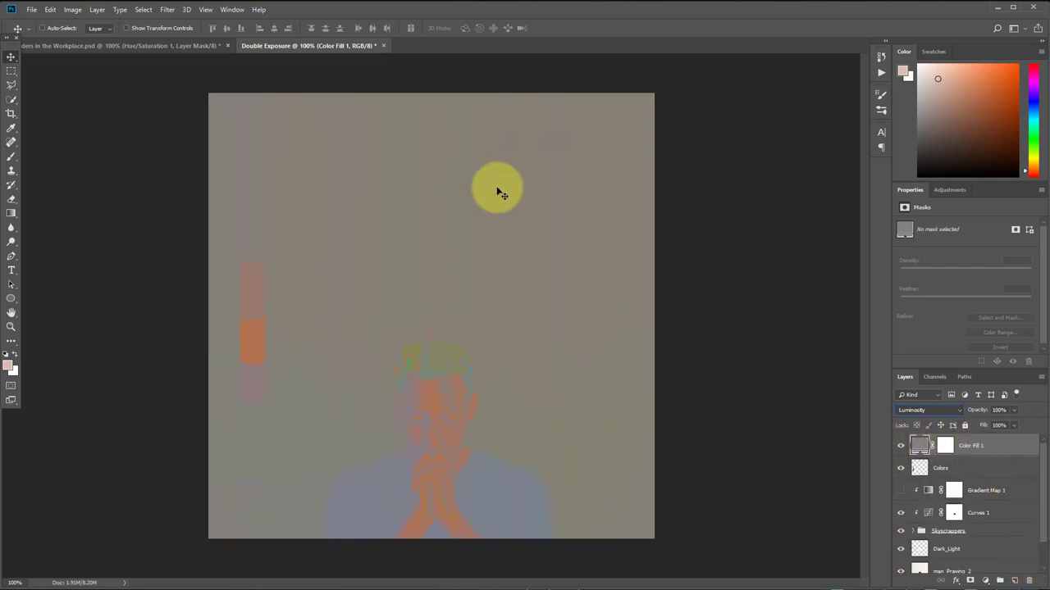
drag(429, 366, 456, 368)
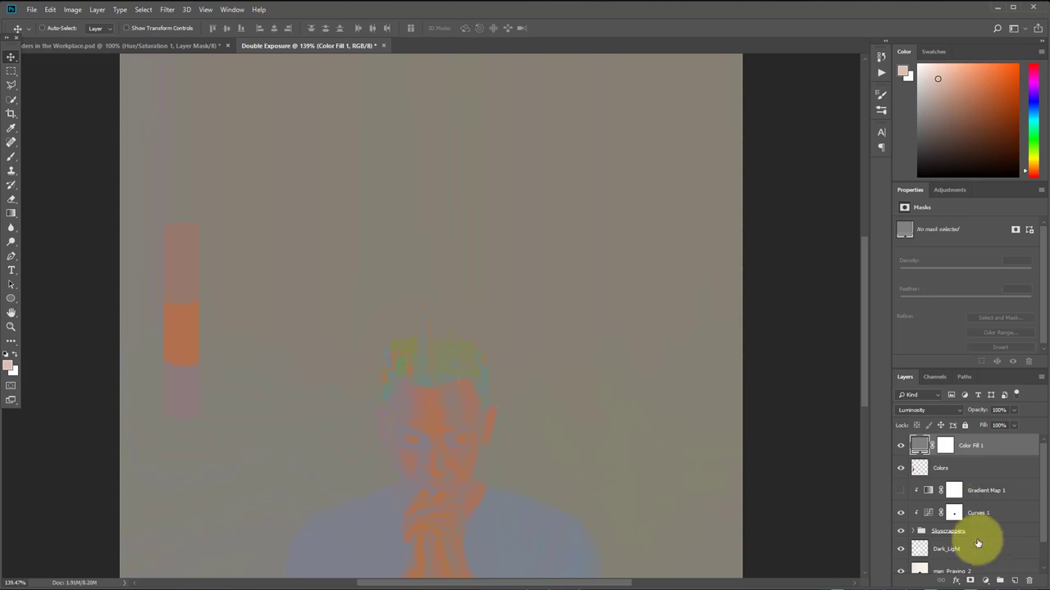
Add a Hue/Saturation adjustment above Curves 1 and adjust the Reds saturation
click(901, 491)
click(978, 510)
click(950, 189)
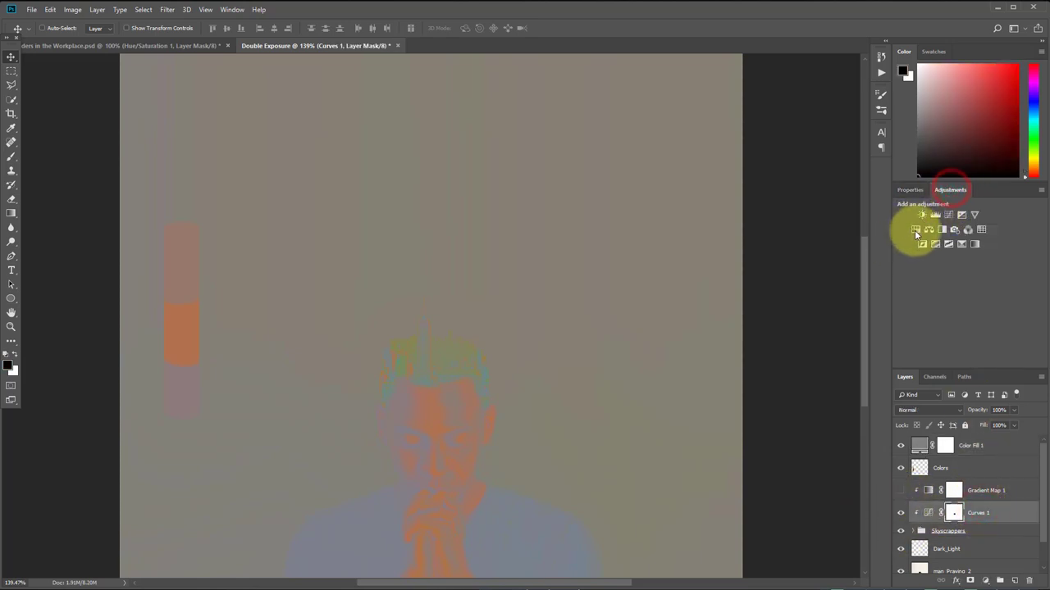
click(928, 230)
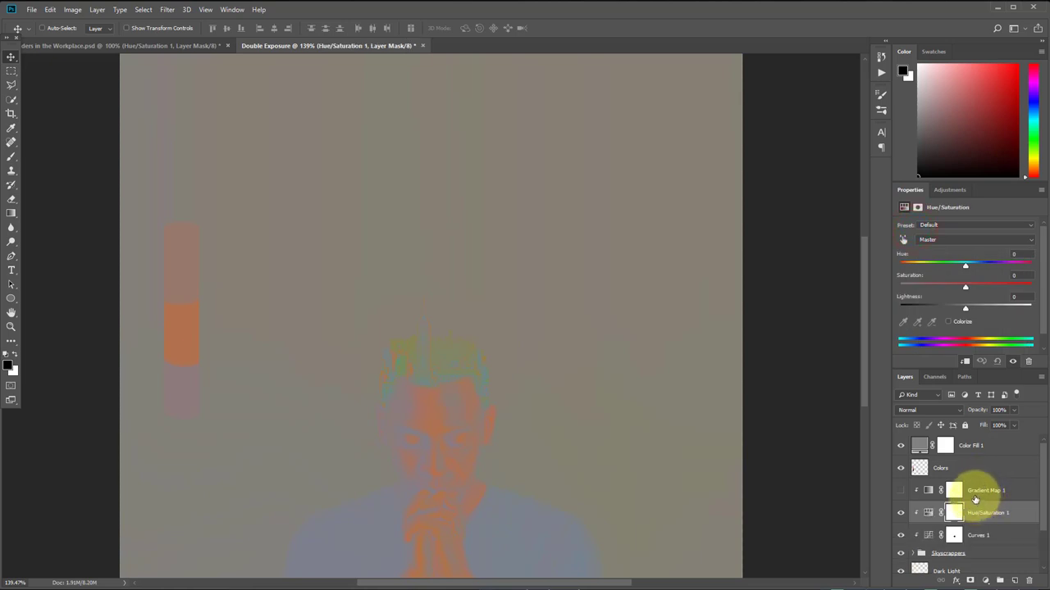
click(965, 240)
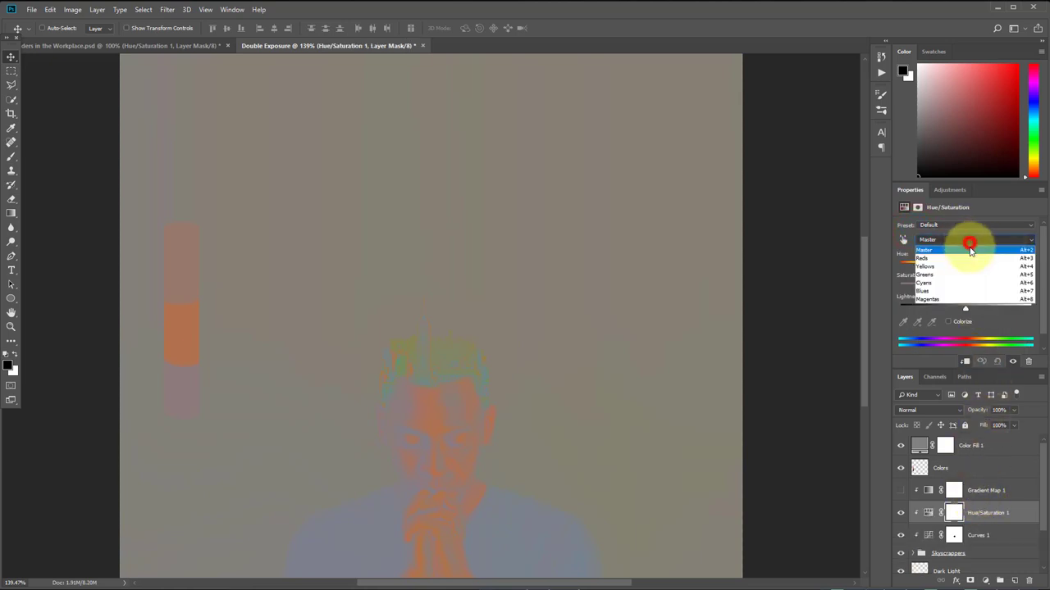
click(960, 252)
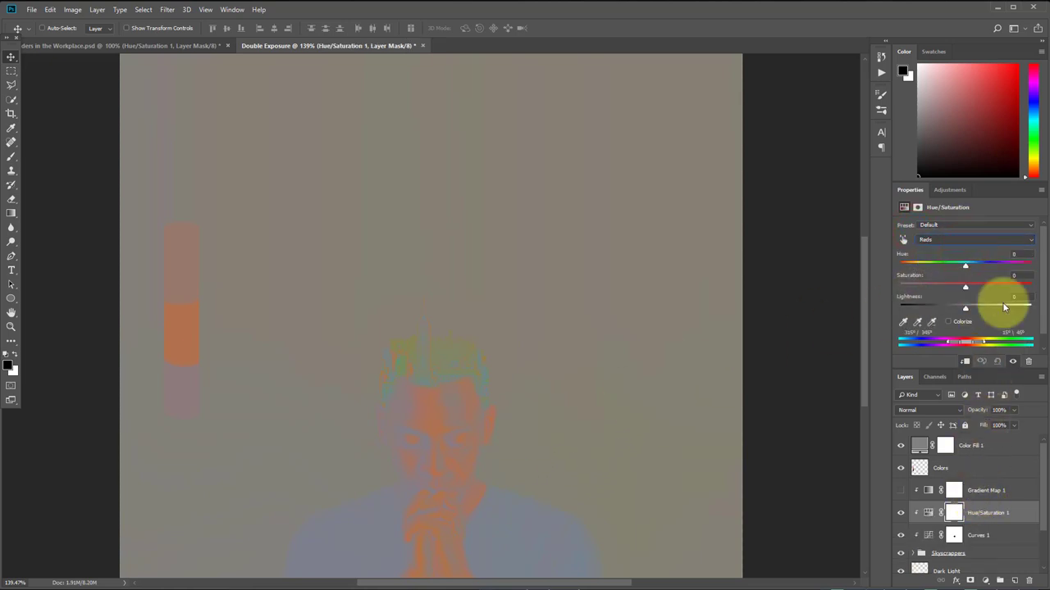
drag(965, 288, 933, 291)
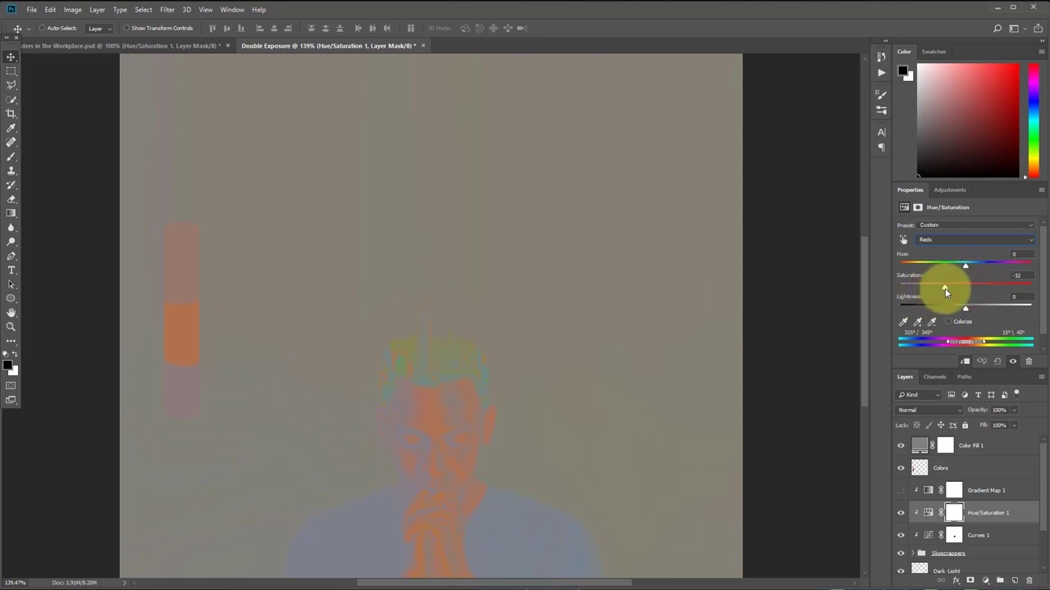
drag(957, 295, 1010, 290)
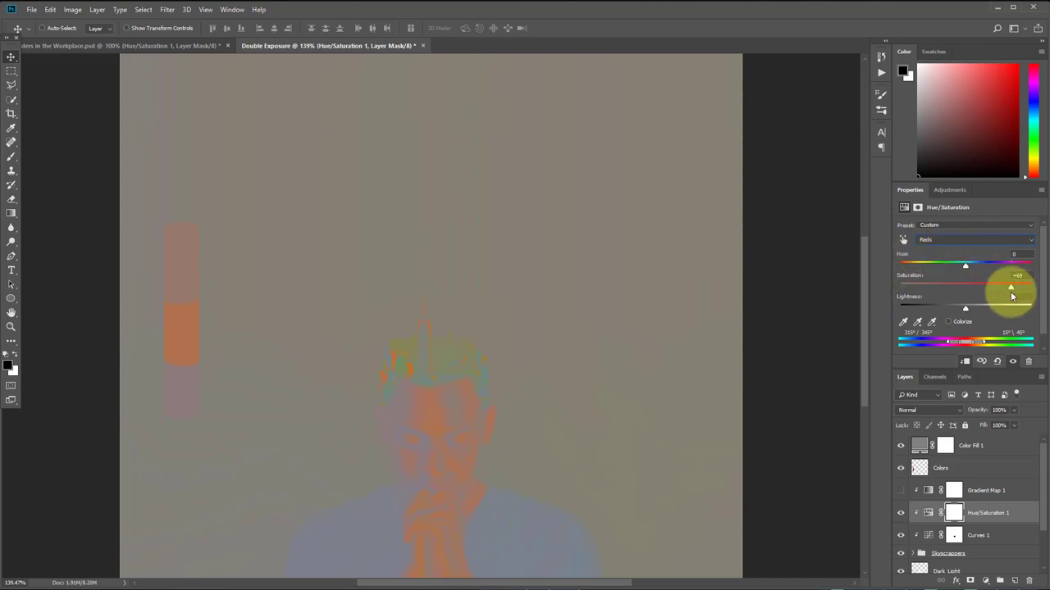
drag(1011, 291, 965, 268)
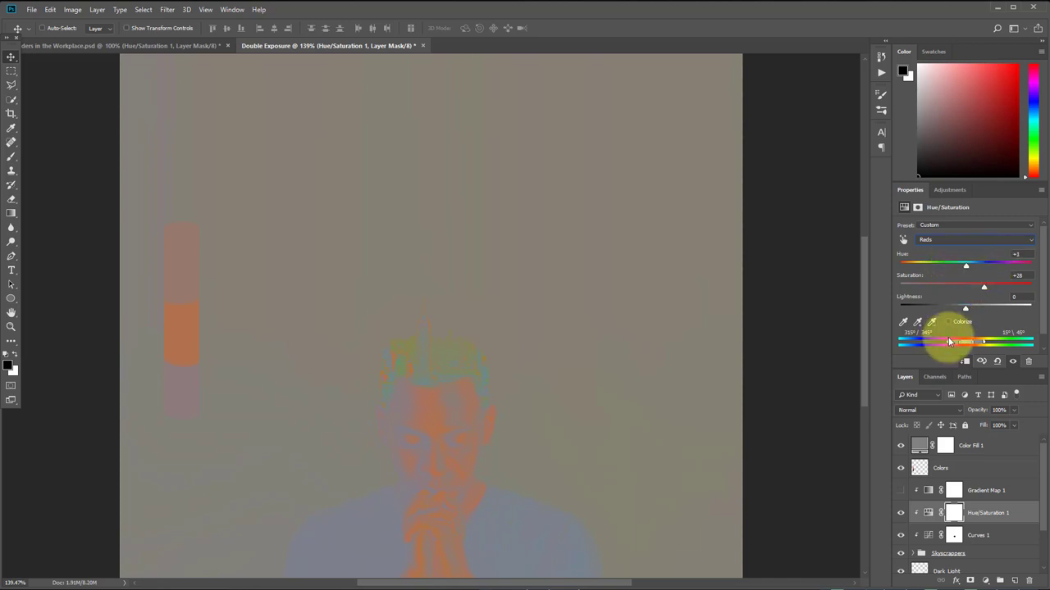
Set the Yellows to hue -35 and saturation about -21
click(952, 243)
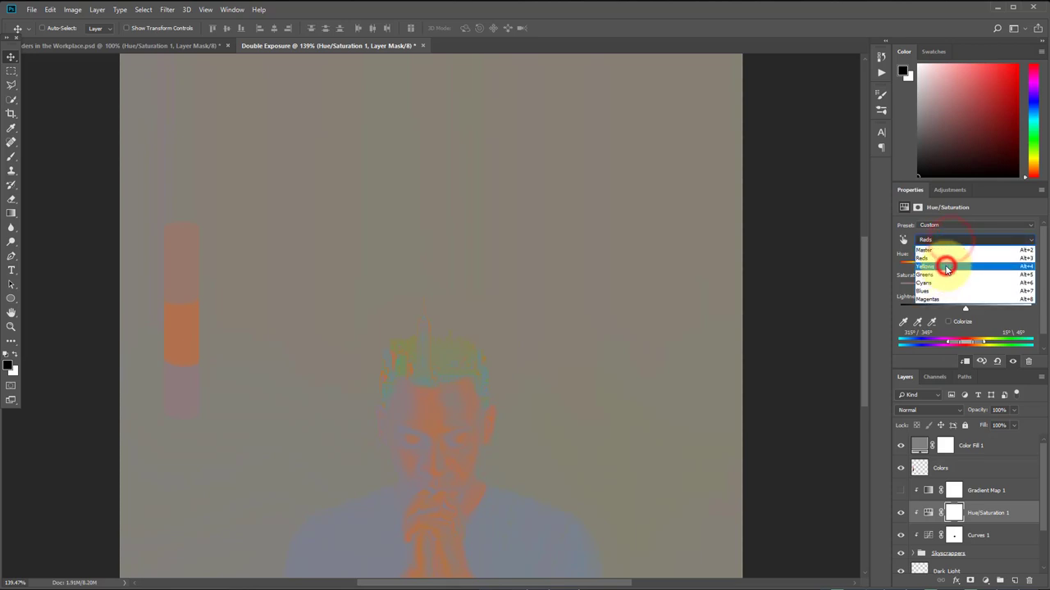
click(948, 267)
mouse_move(966, 288)
mouse_down()
mouse_move(998, 290)
mouse_move(953, 289)
mouse_up()
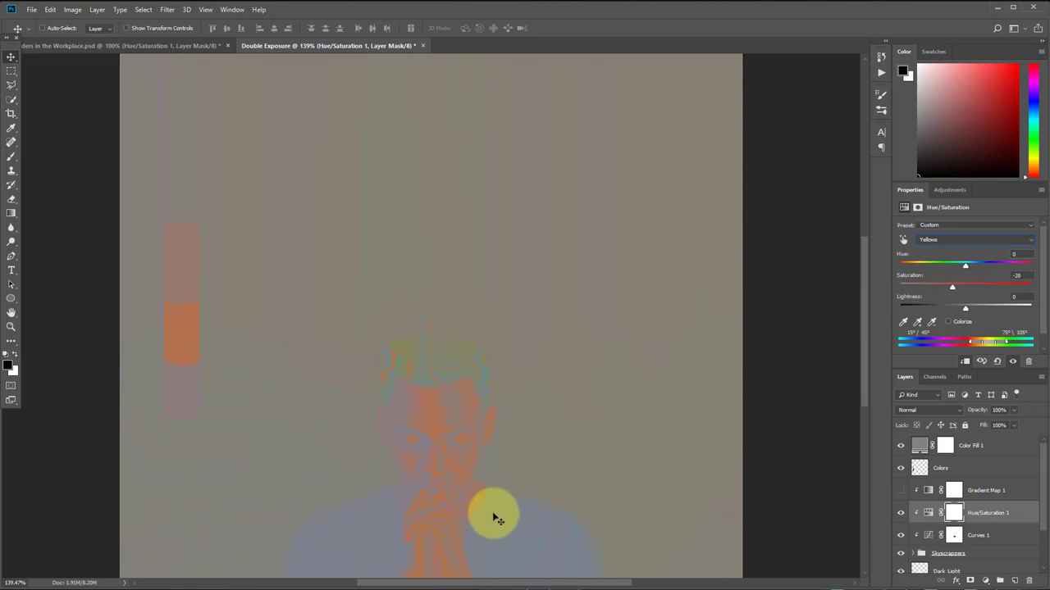
mouse_move(953, 286)
mouse_down()
mouse_move(995, 267)
mouse_move(953, 268)
mouse_up()
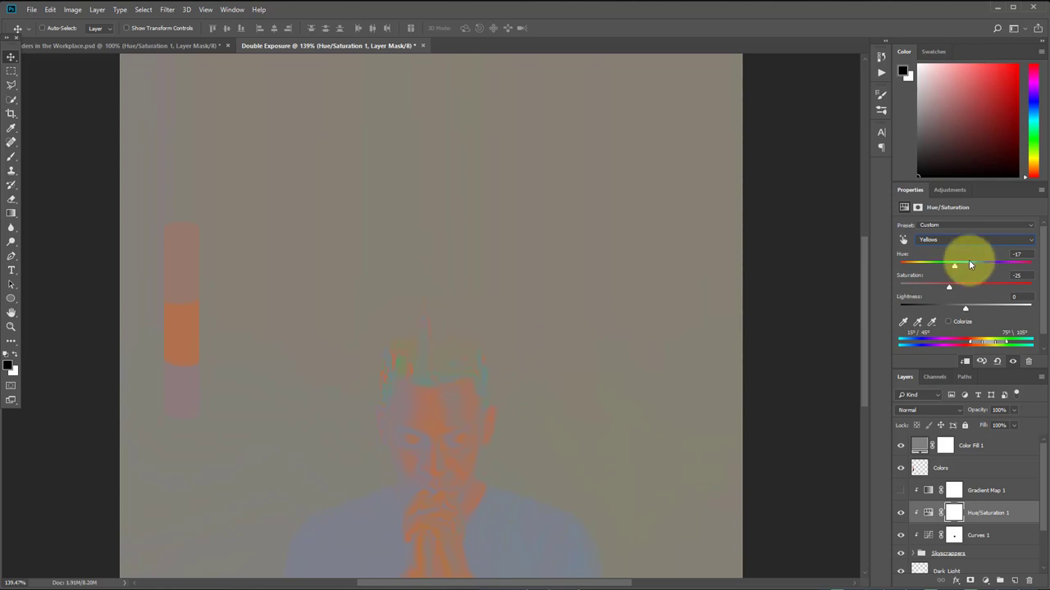
drag(954, 264, 944, 269)
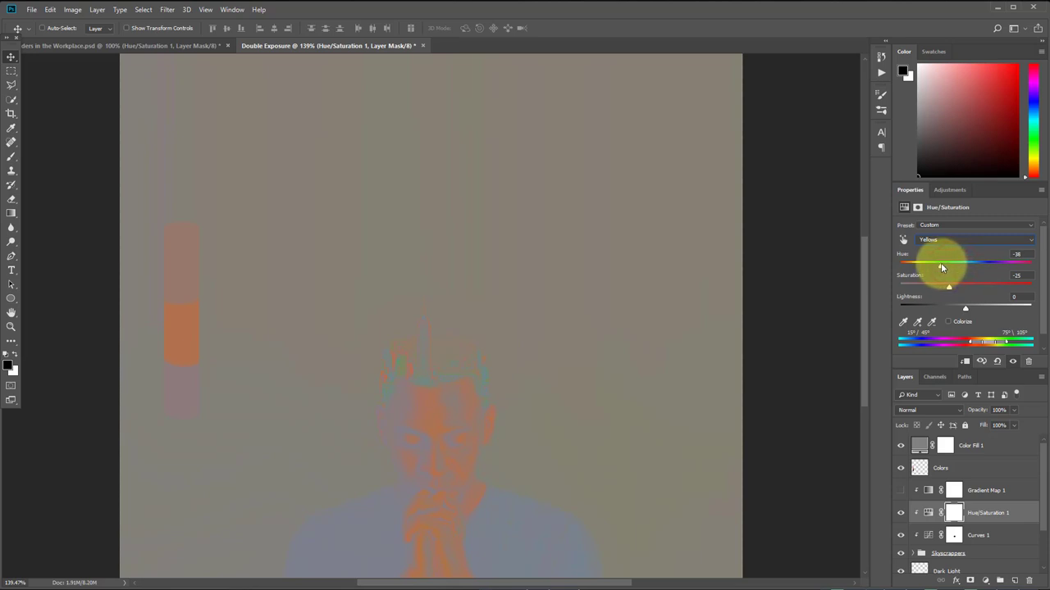
drag(943, 267, 941, 269)
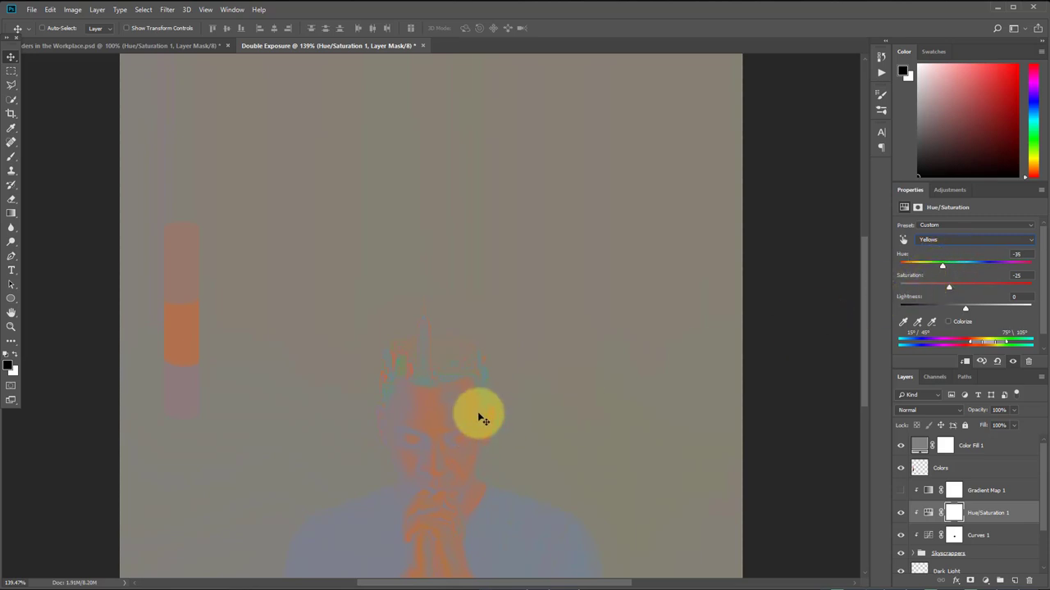
Lower the Greens saturation and shift their hue, then adjust the Cyans saturation
click(962, 240)
click(958, 274)
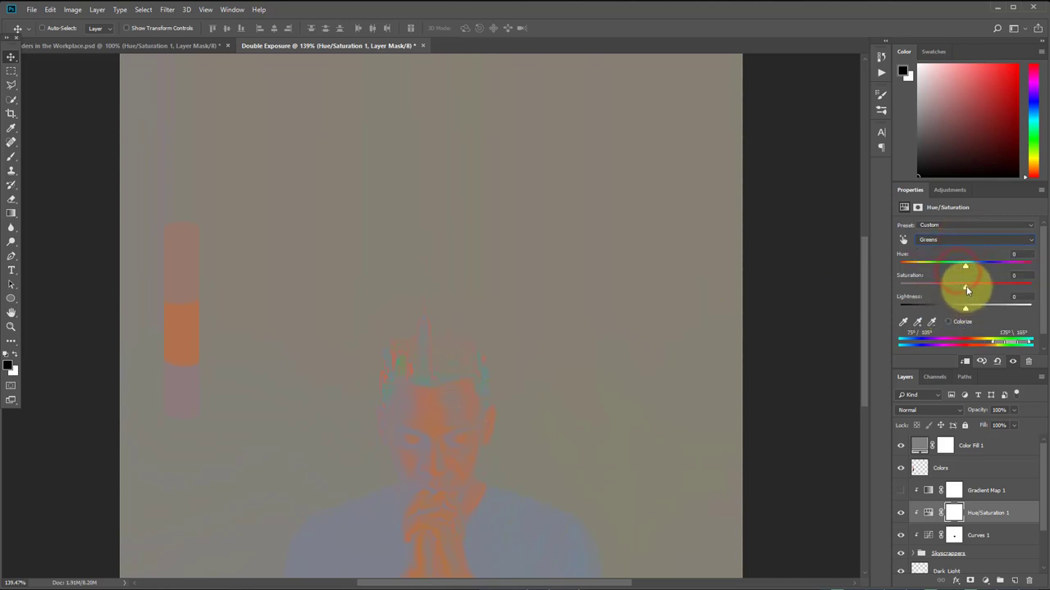
drag(967, 290, 932, 291)
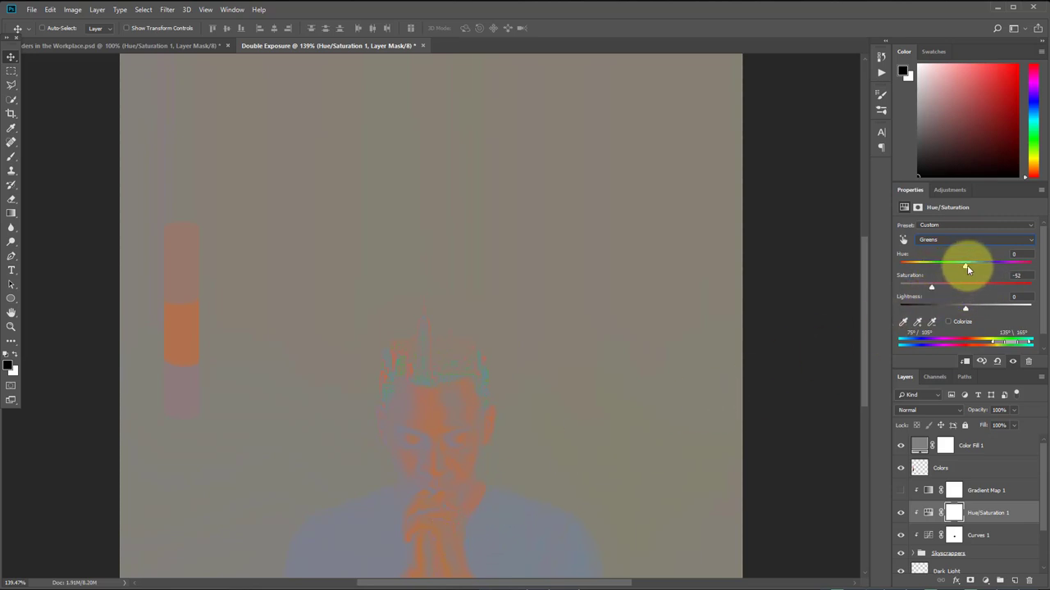
drag(966, 269, 909, 273)
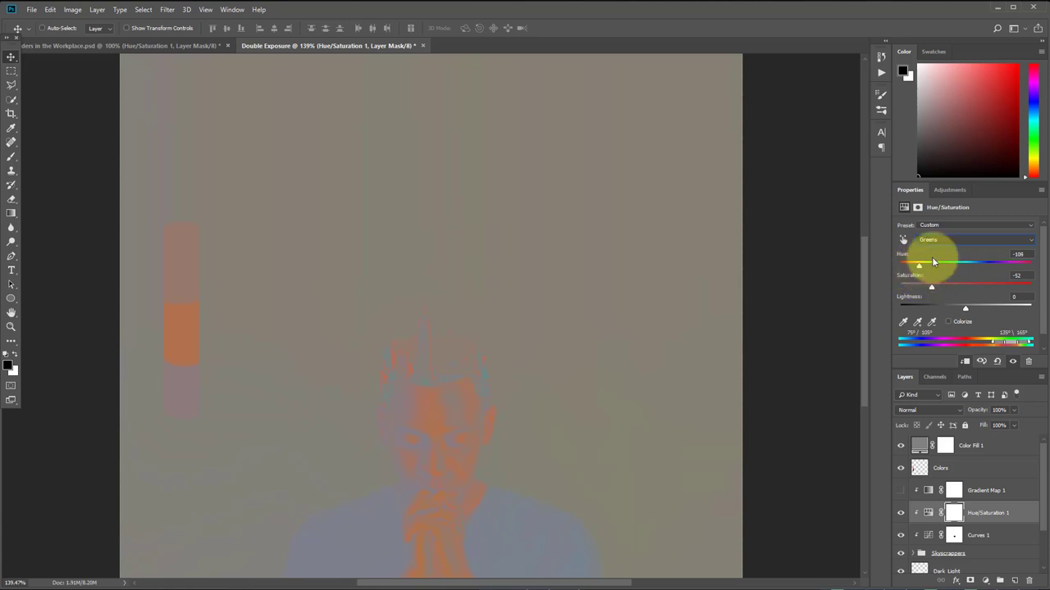
click(945, 240)
click(949, 283)
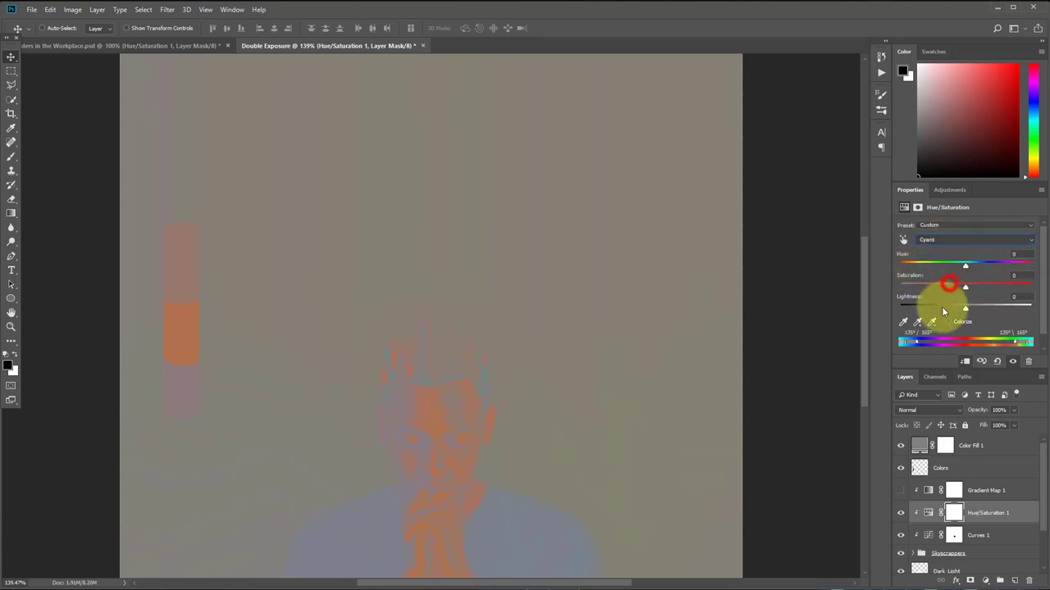
mouse_move(966, 271)
mouse_down()
mouse_move(999, 287)
mouse_move(948, 288)
mouse_move(966, 263)
mouse_move(979, 268)
mouse_move(951, 267)
mouse_move(981, 271)
mouse_up()
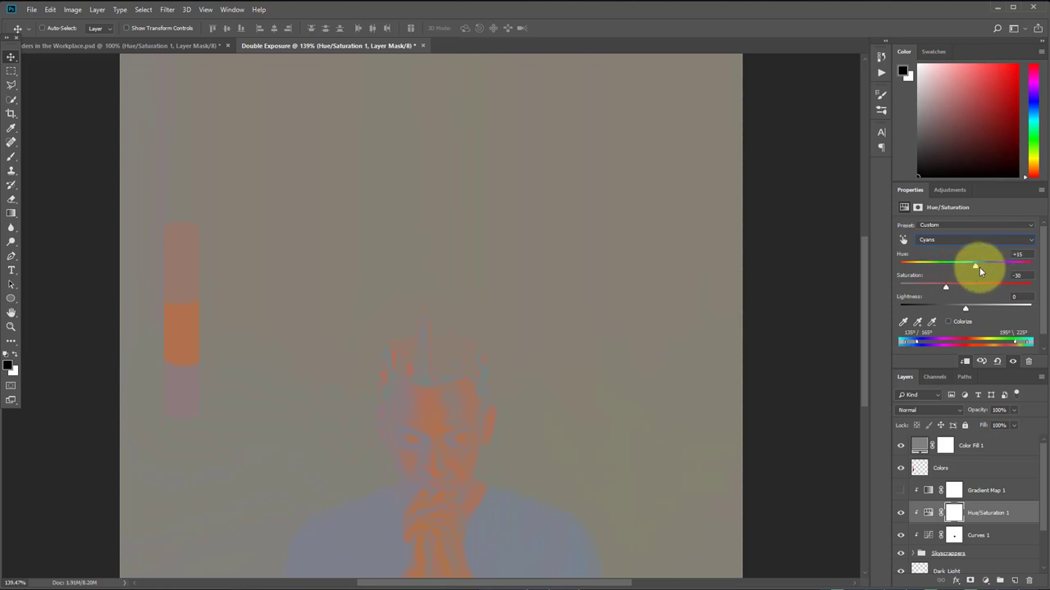
Set the Blues to hue -12, saturation -17, and the Magentas saturation to -2
click(943, 240)
click(943, 291)
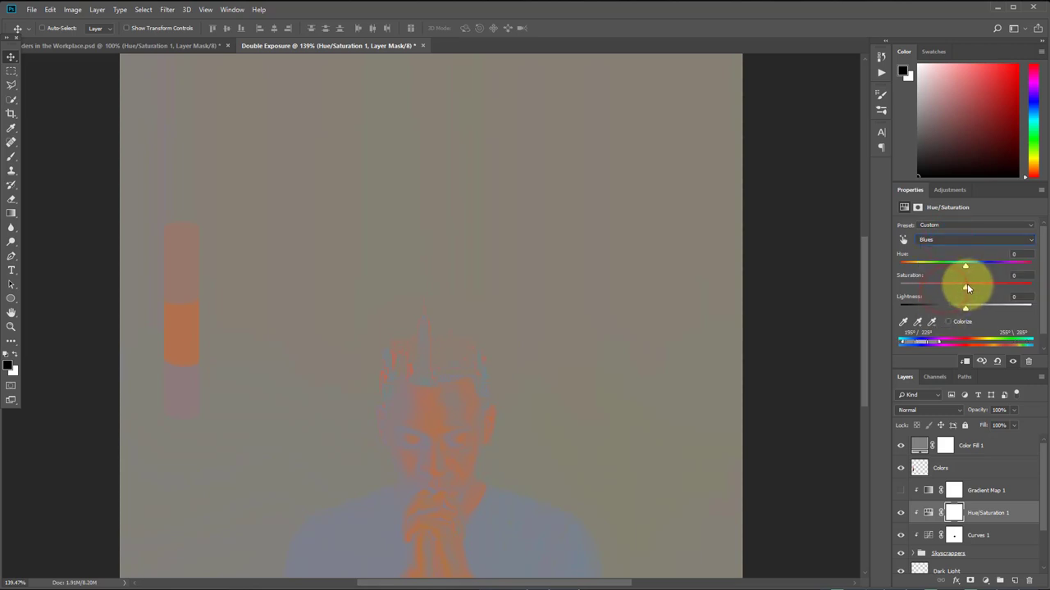
drag(967, 287, 981, 292)
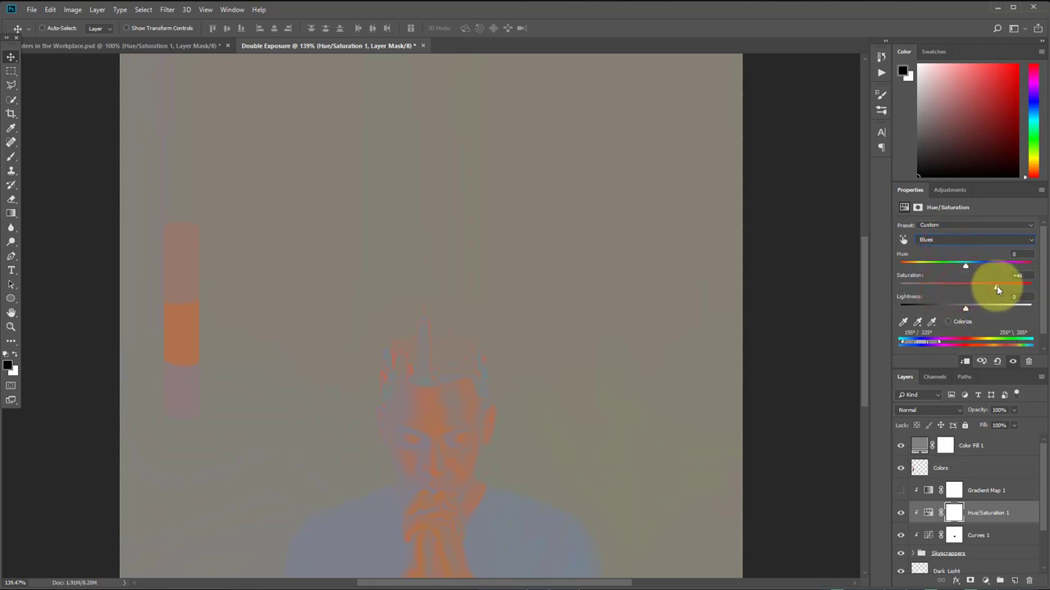
drag(997, 289, 959, 269)
click(966, 268)
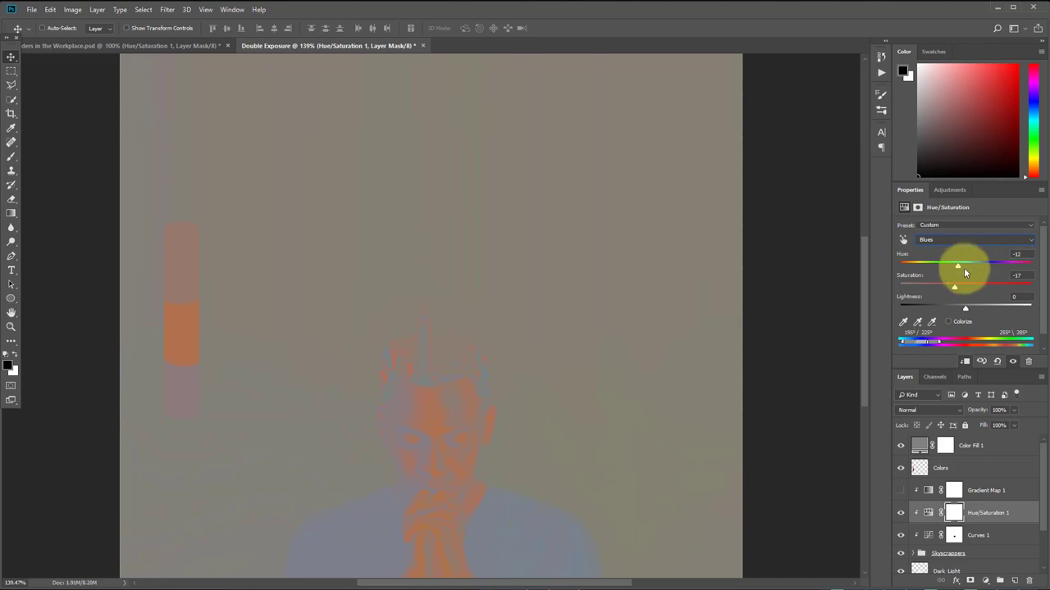
click(964, 238)
click(951, 297)
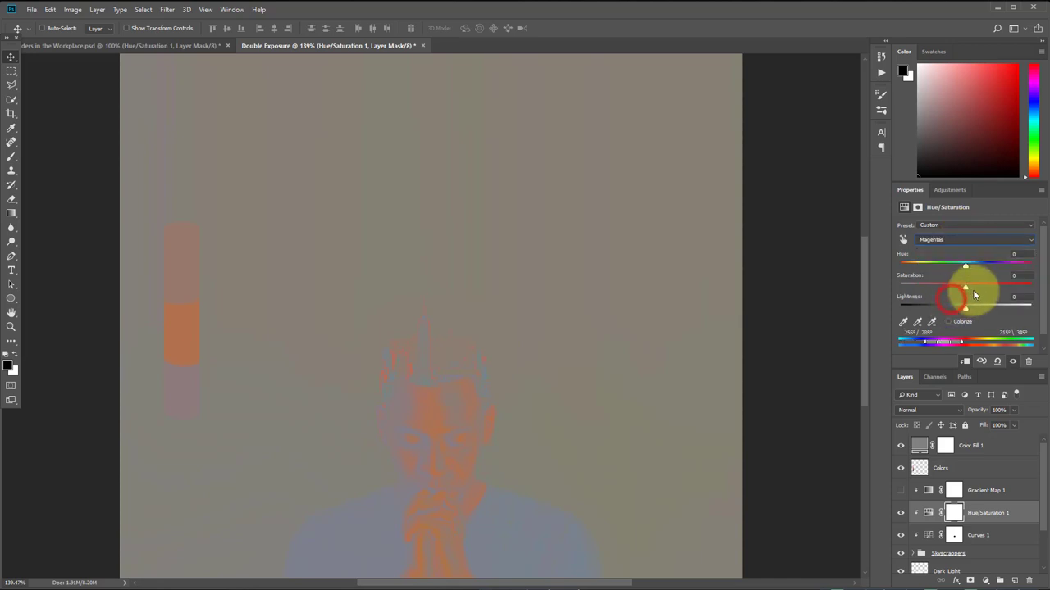
mouse_move(985, 292)
mouse_down()
mouse_move(1000, 285)
mouse_move(938, 286)
mouse_move(982, 294)
mouse_move(960, 293)
mouse_move(961, 243)
mouse_move(967, 289)
mouse_up()
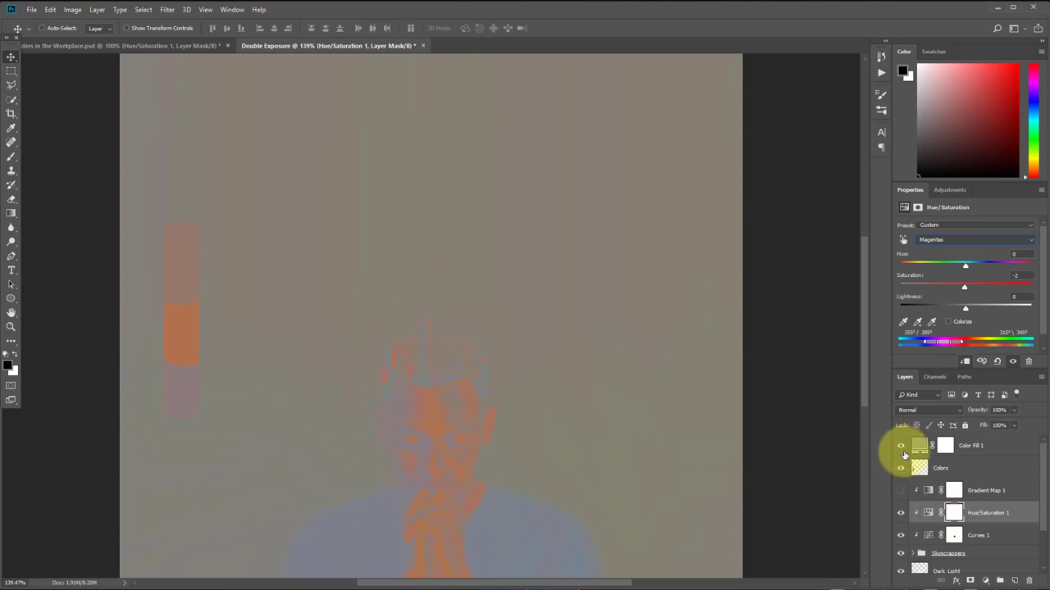
Hide Color Fill 1, show Gradient Map 1 and set its opacity to 67%
click(974, 445)
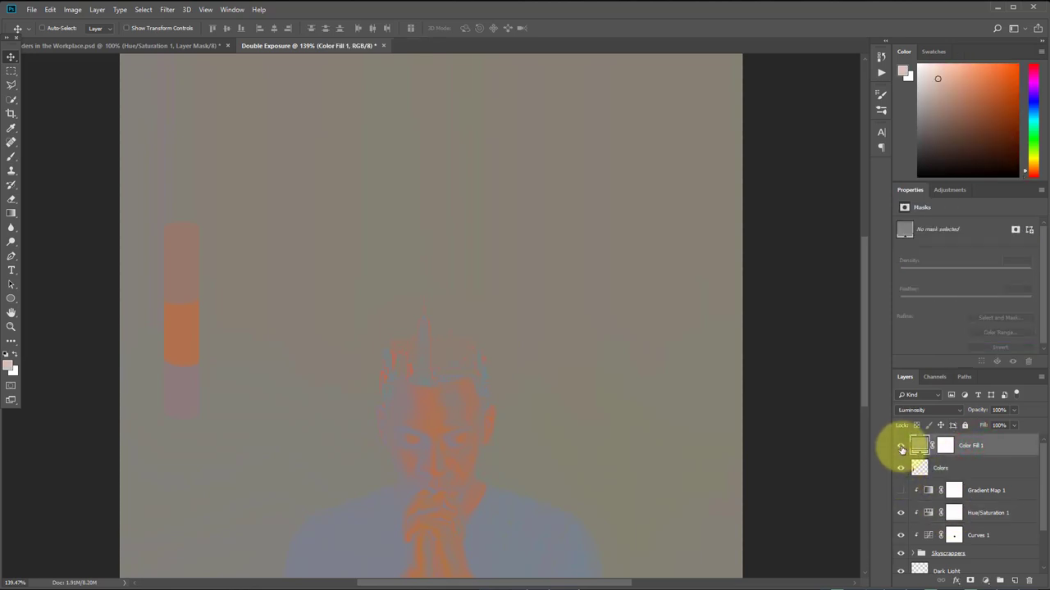
click(901, 446)
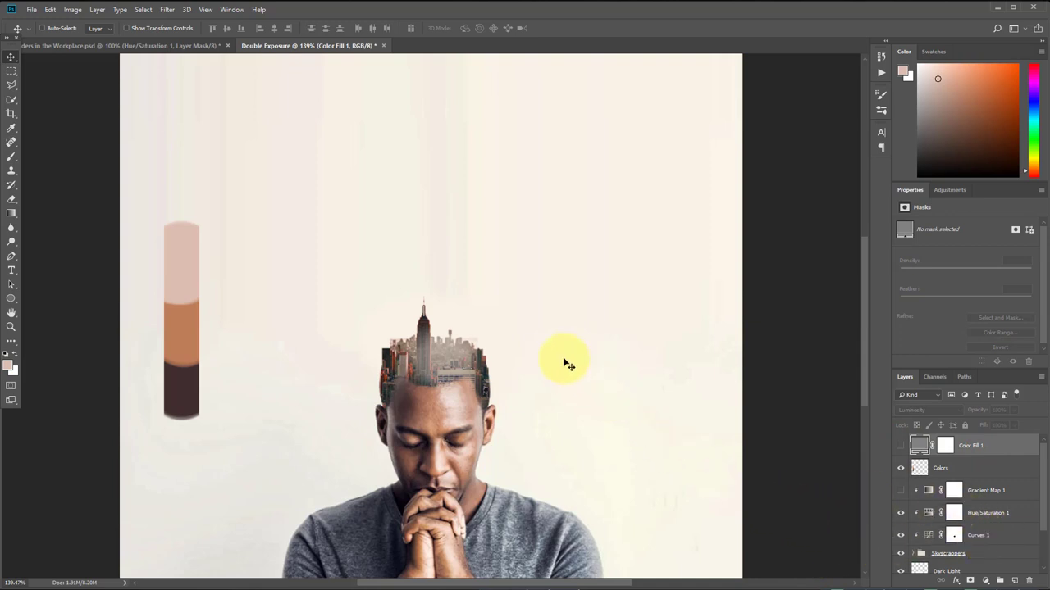
alt+click(548, 372)
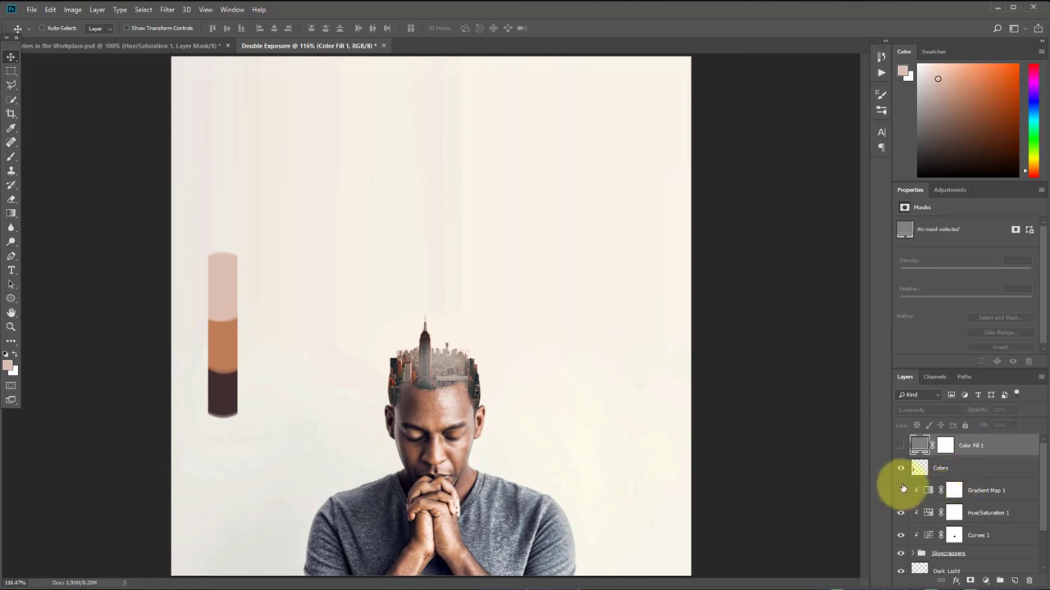
click(900, 491)
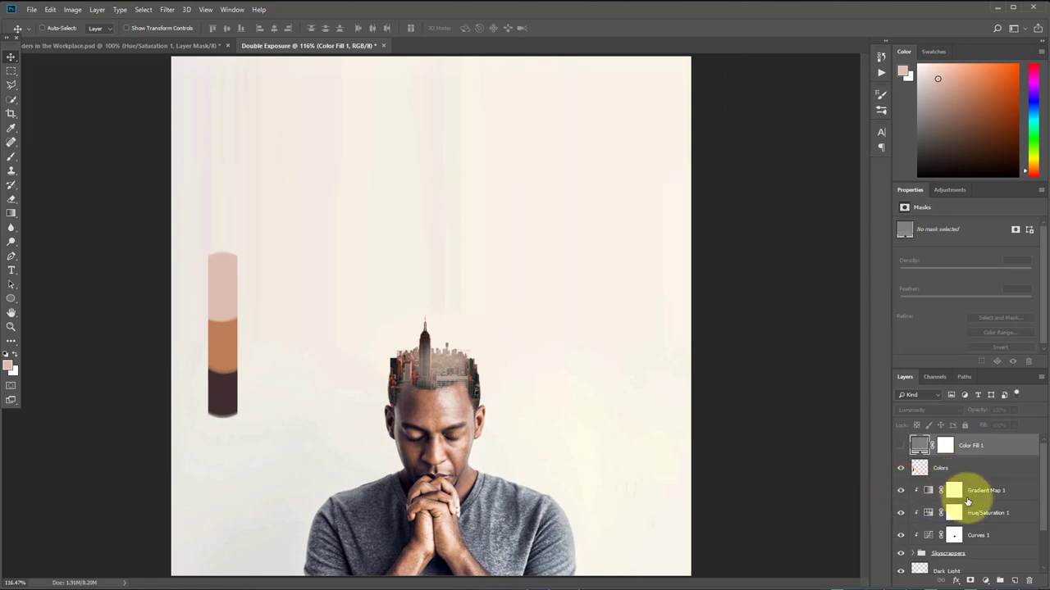
click(974, 489)
drag(1010, 410, 1025, 425)
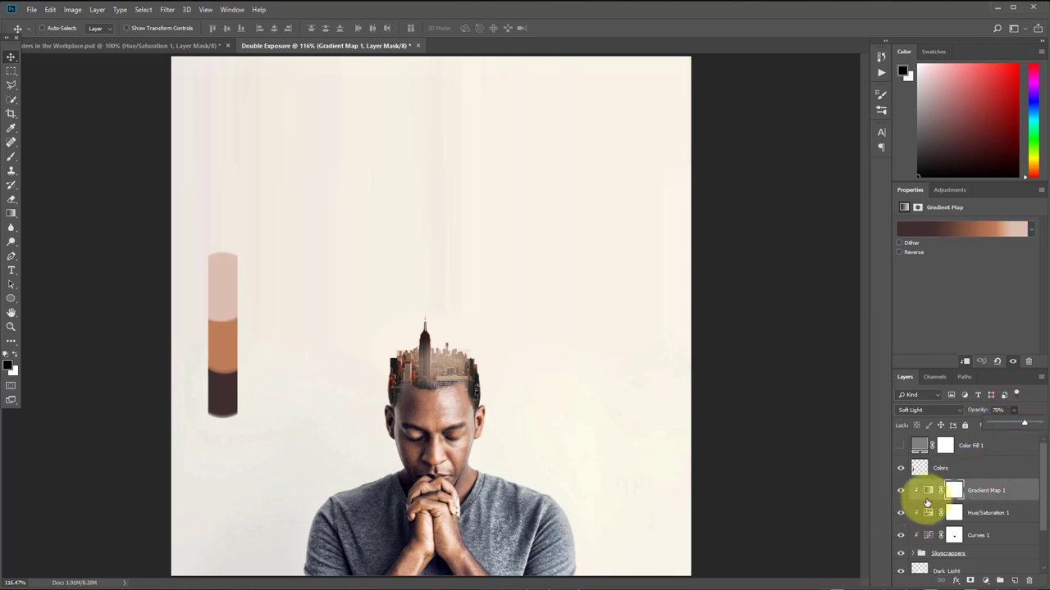
drag(1025, 427, 1023, 427)
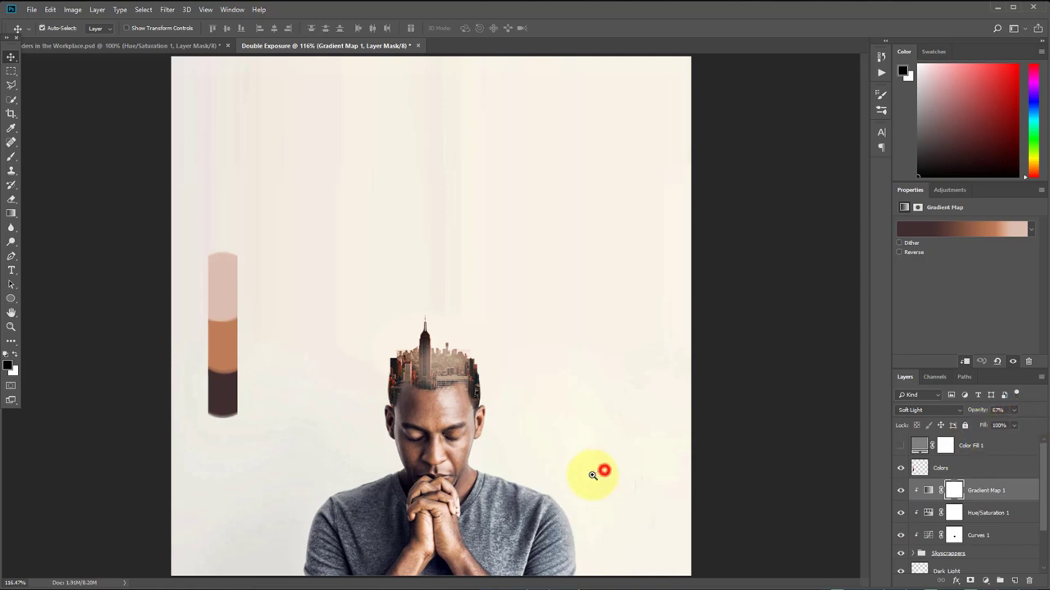
drag(597, 471, 589, 482)
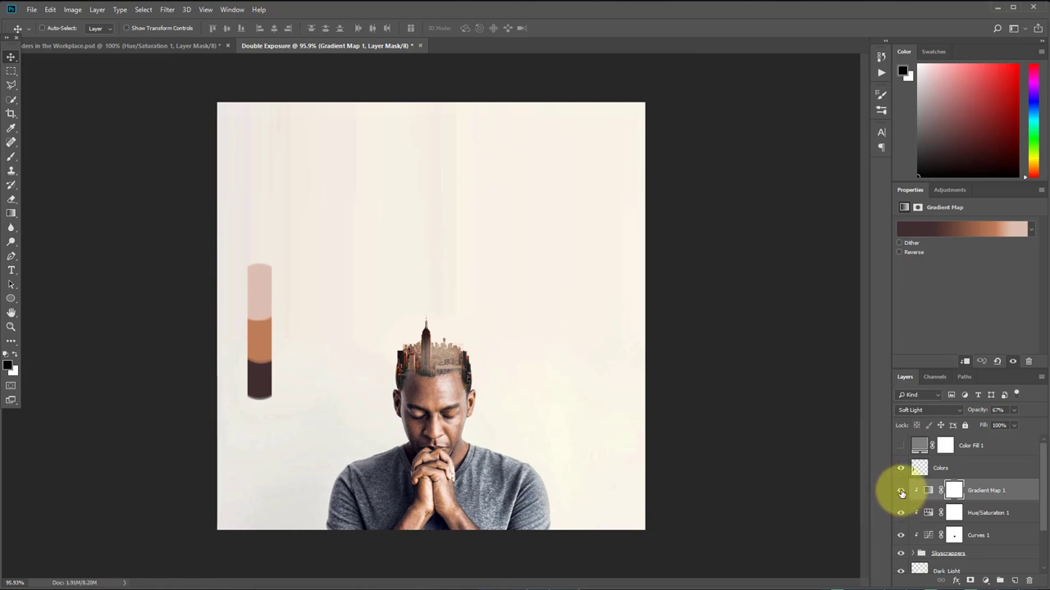
Toggle the three grading adjustments off and on to compare the result
drag(900, 490, 900, 543)
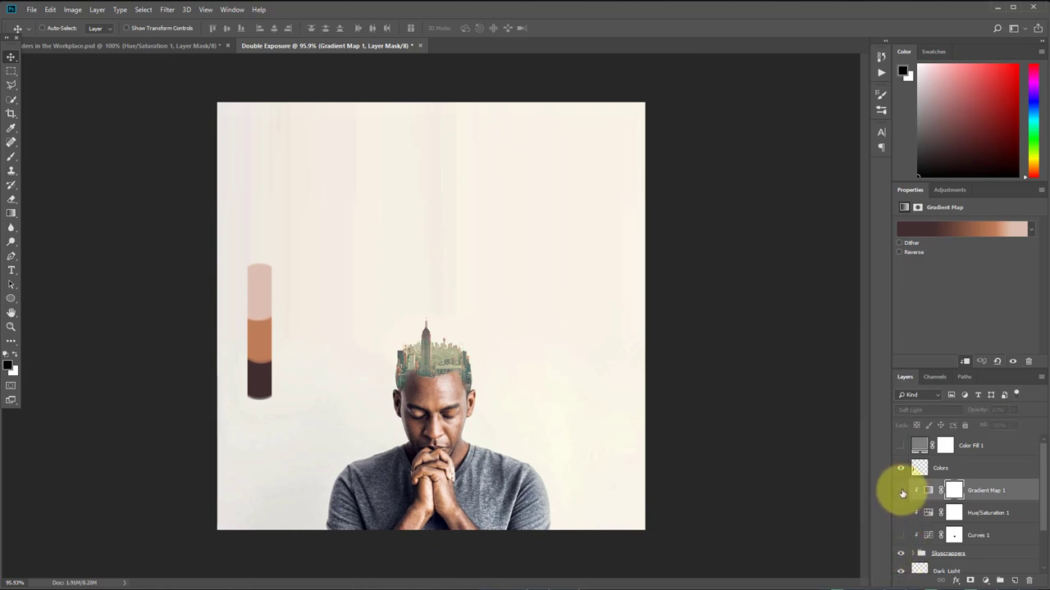
drag(899, 489, 899, 543)
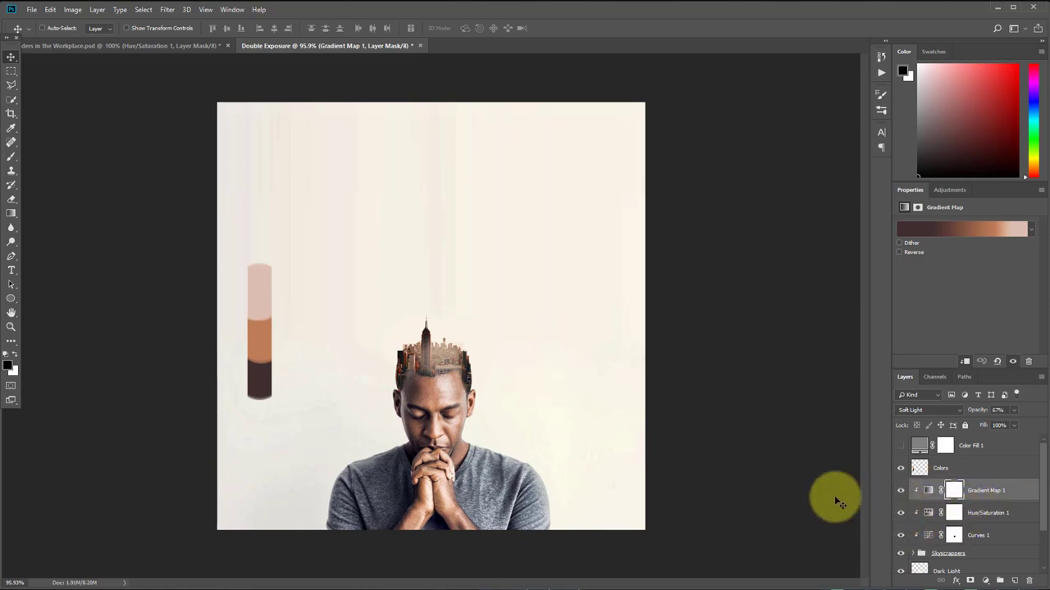
scroll(447, 373, up, 1)
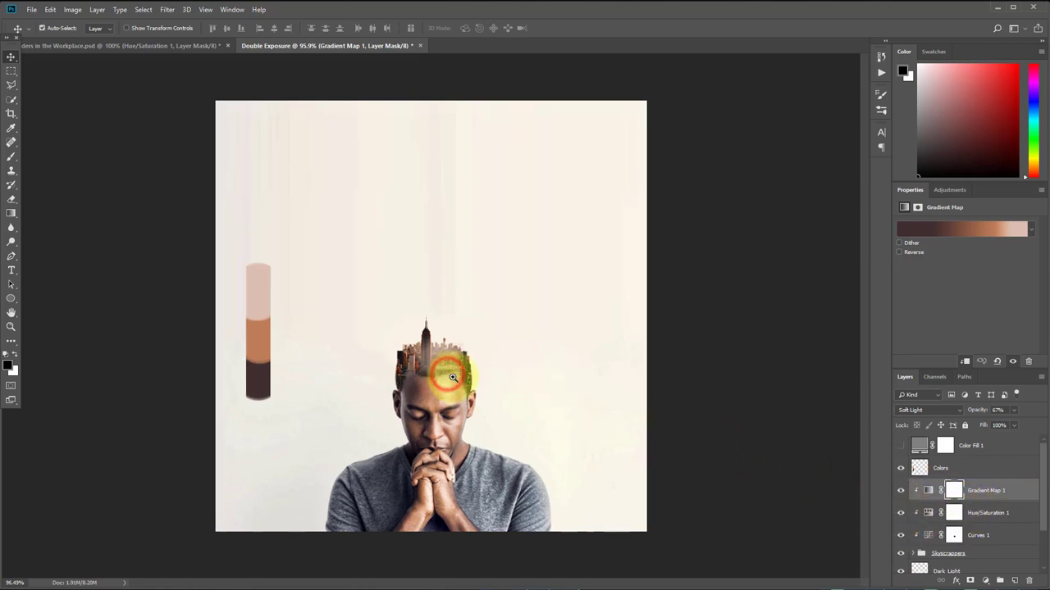
scroll(464, 378, up, 2)
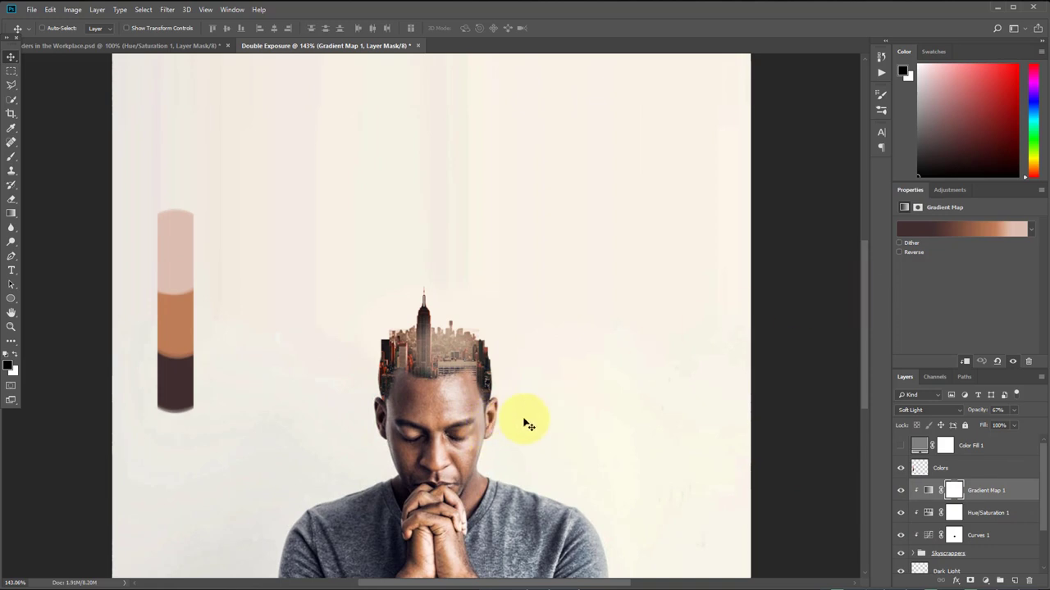
scroll(489, 340, down, 2)
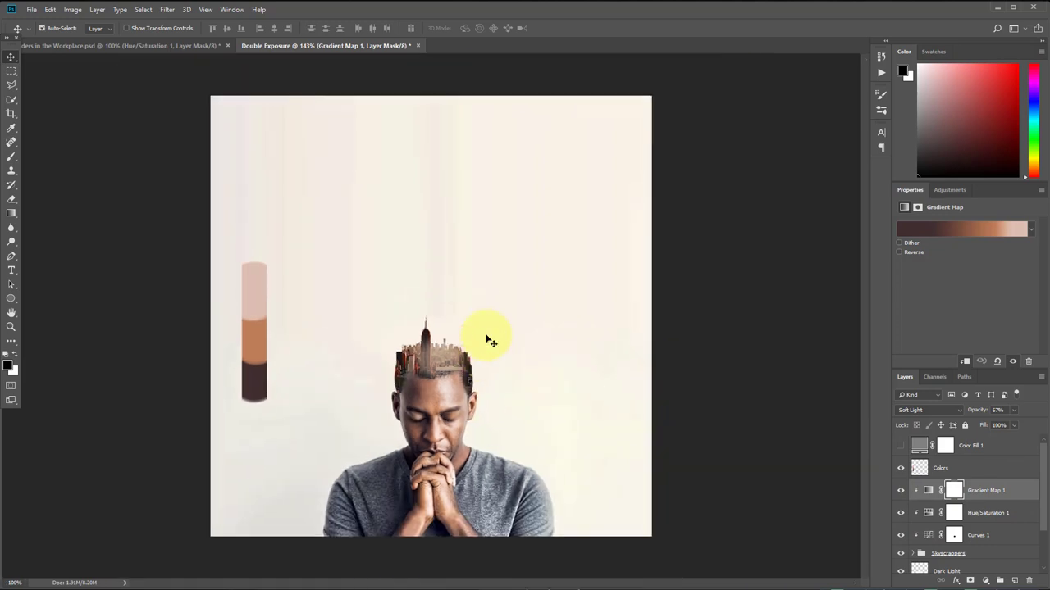
scroll(487, 340, up, 1)
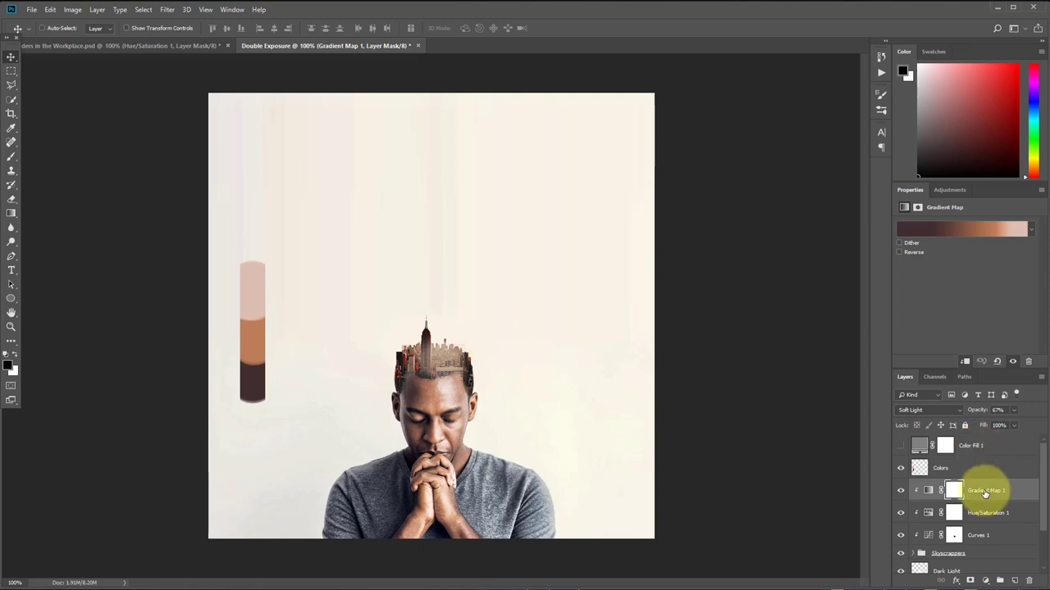
Delete the Colors and Color Fill 1 layers and add a Channel Mixer above Gradient Map 1
click(942, 462)
shift+click(980, 443)
drag(992, 446, 1030, 580)
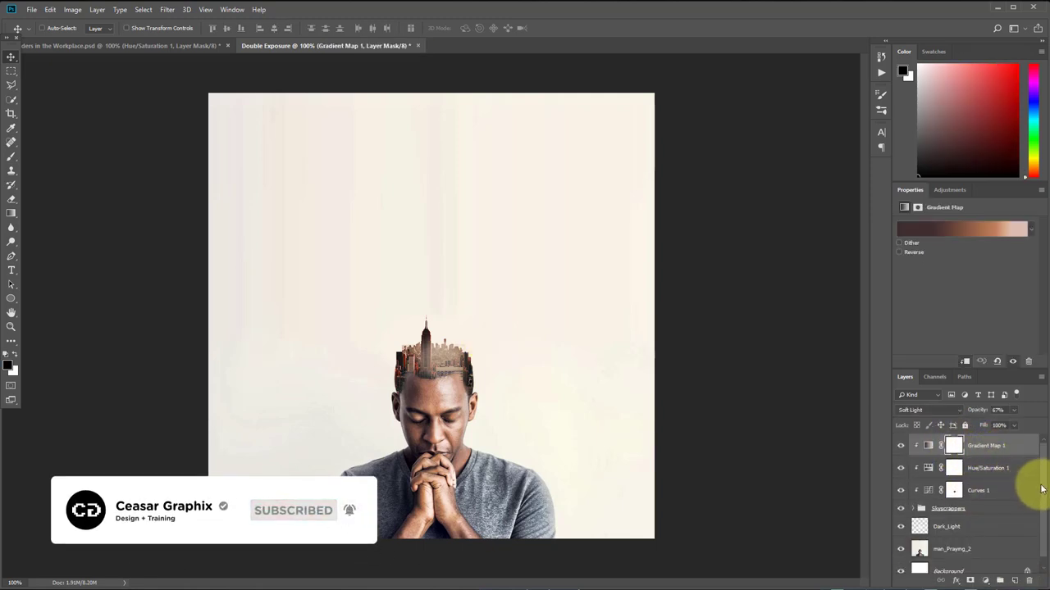
scroll(1038, 483, down, 1)
scroll(1031, 447, up, 1)
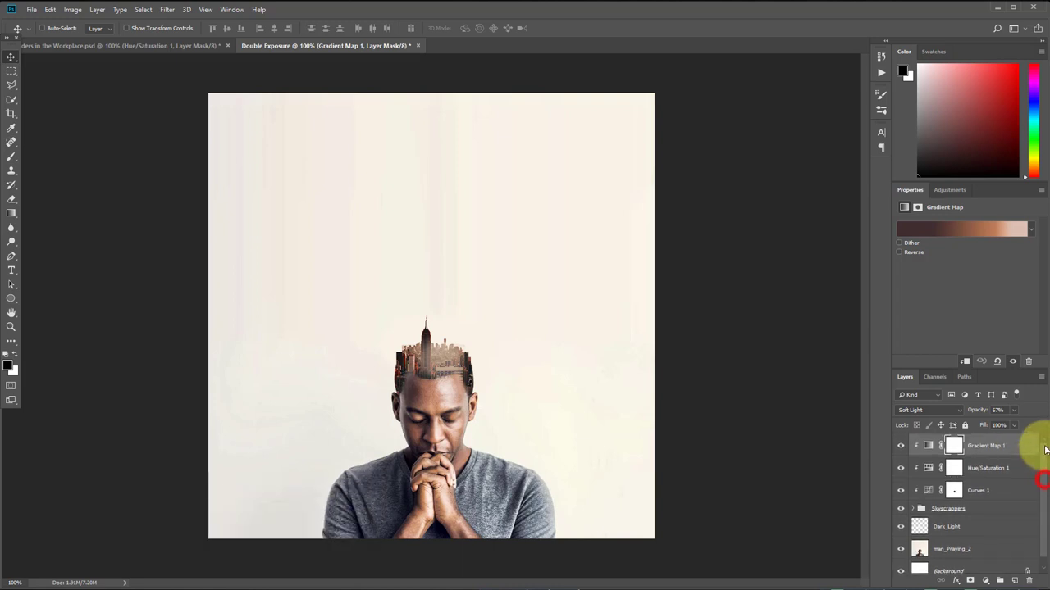
click(1000, 443)
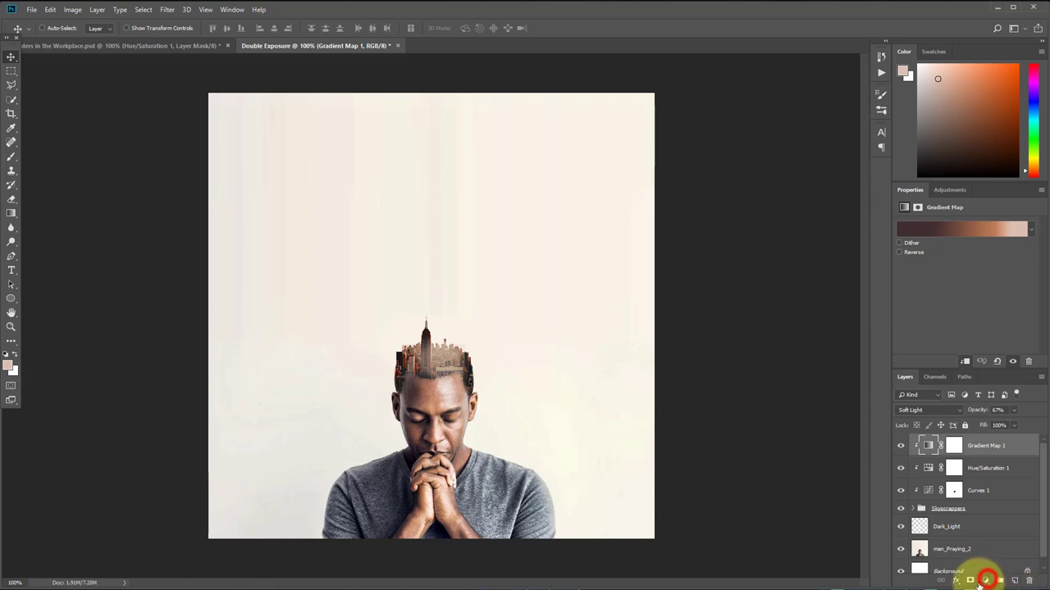
click(986, 581)
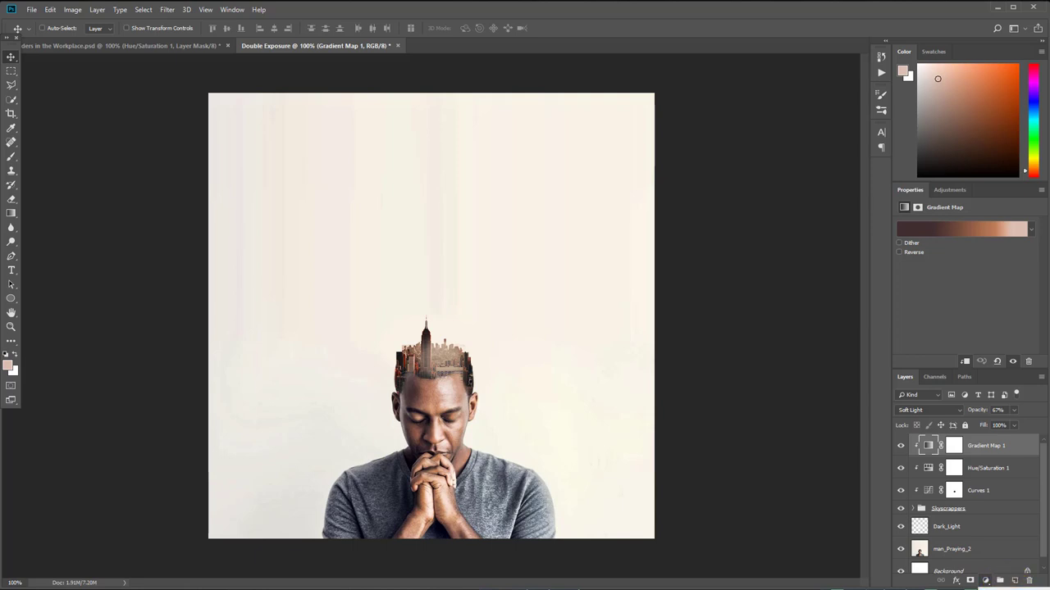
click(1017, 484)
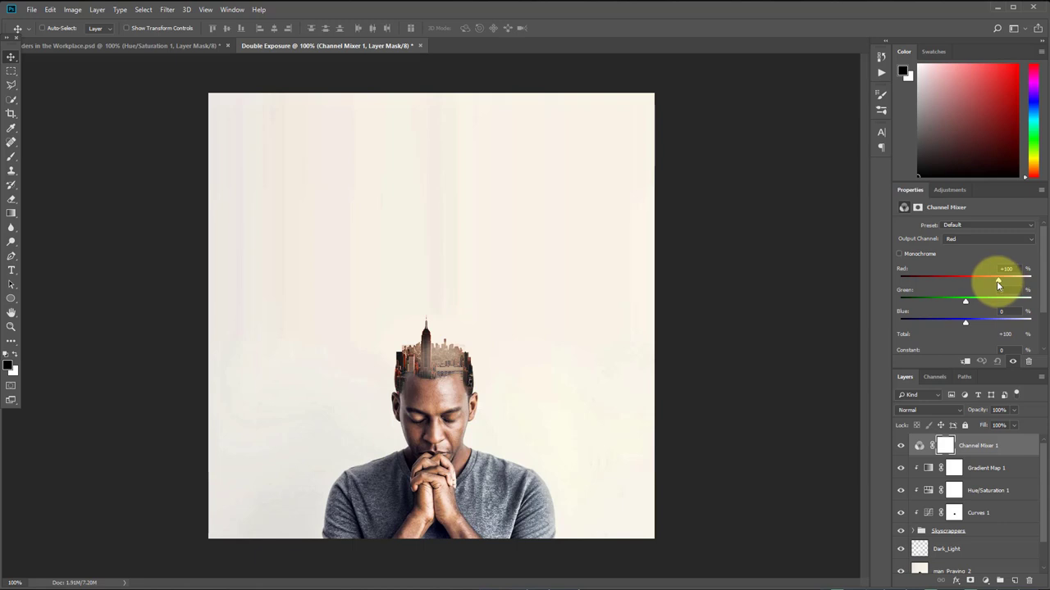
Set the Channel Mixer's Blue output to Red -13, Blue +97, and Red output Red +103
click(979, 239)
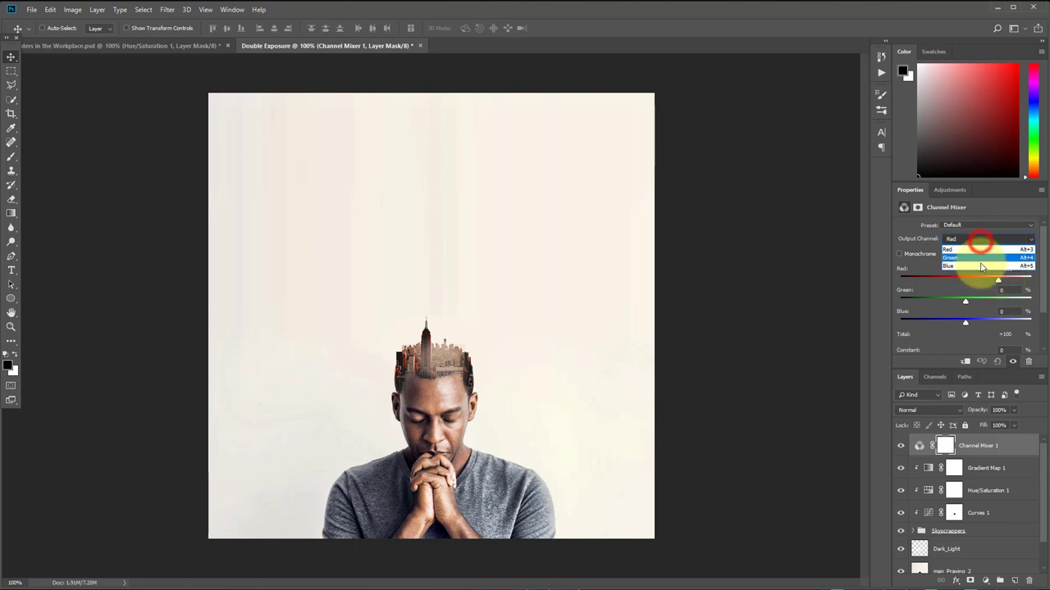
click(981, 265)
mouse_move(964, 279)
mouse_down()
mouse_move(974, 280)
mouse_move(959, 281)
mouse_up()
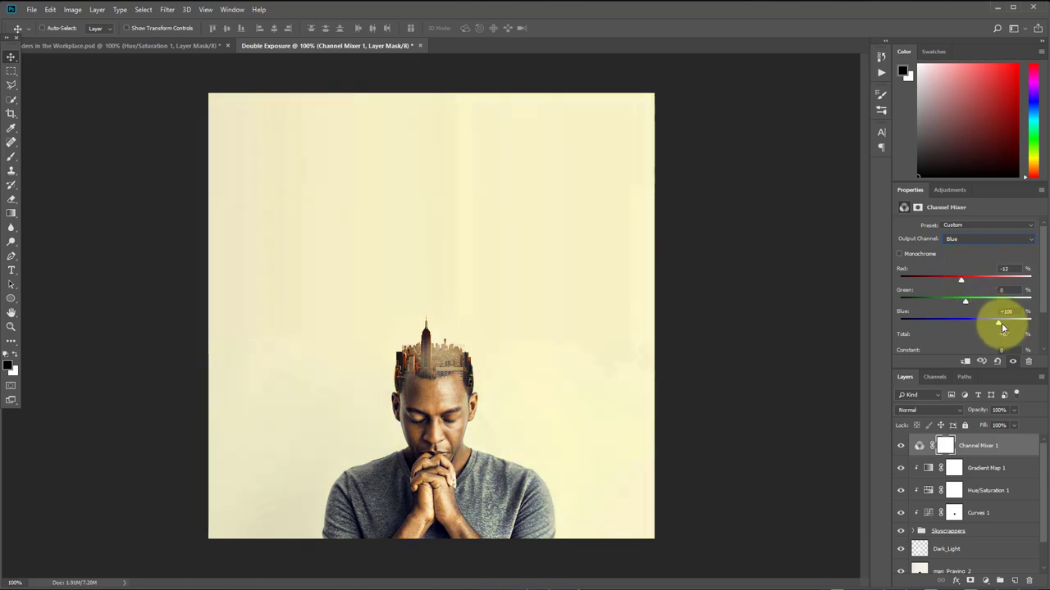
drag(998, 324, 996, 324)
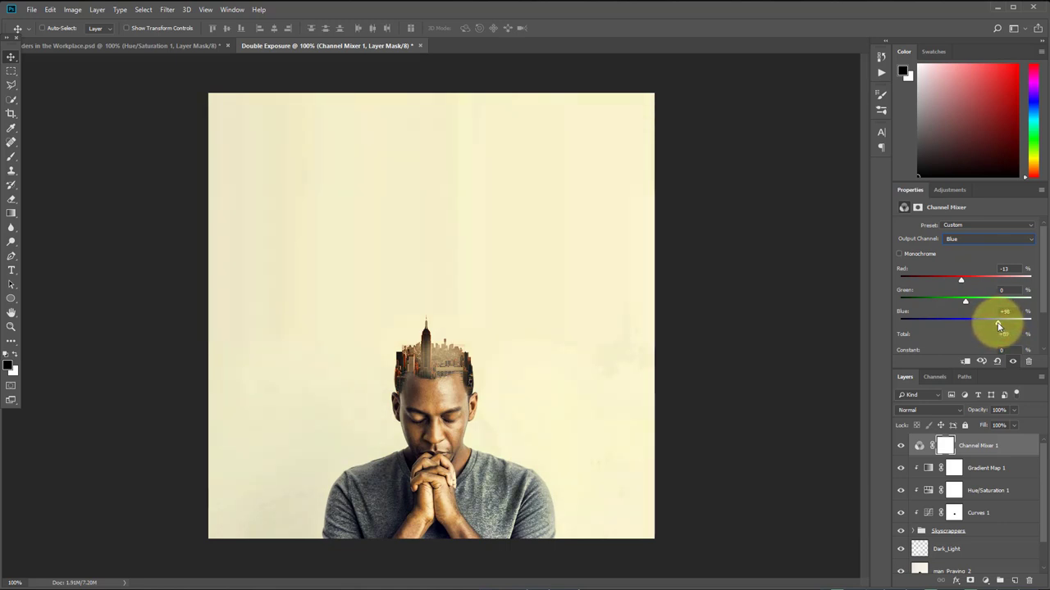
click(986, 241)
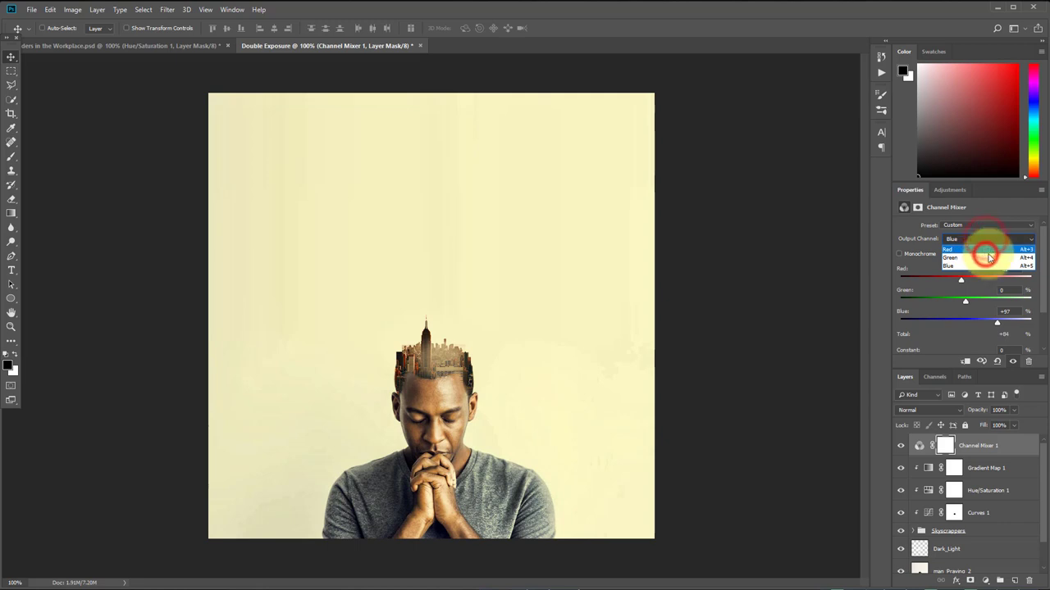
click(984, 253)
drag(998, 281, 1000, 280)
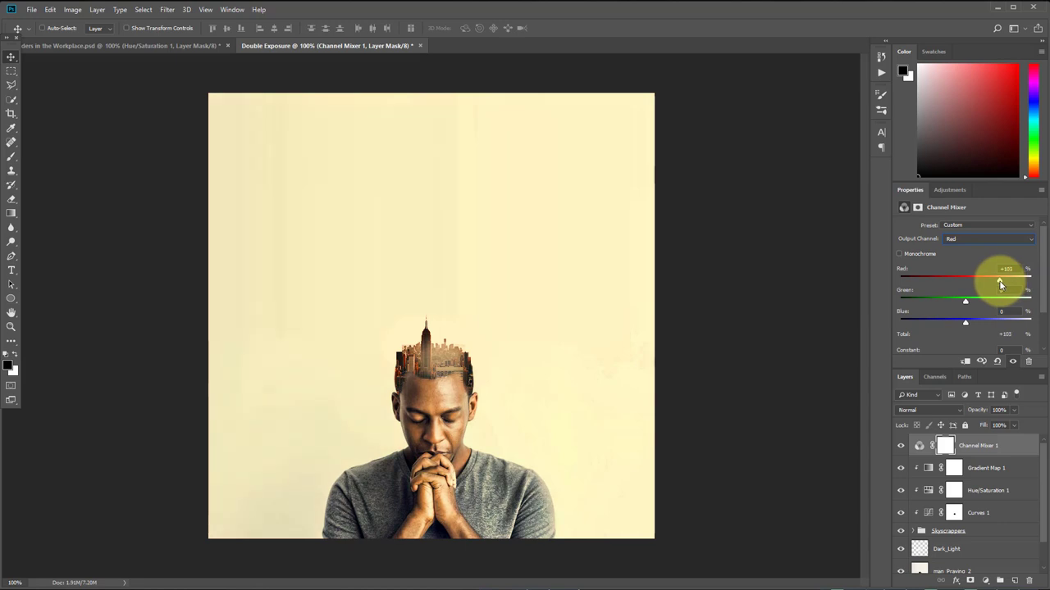
click(699, 471)
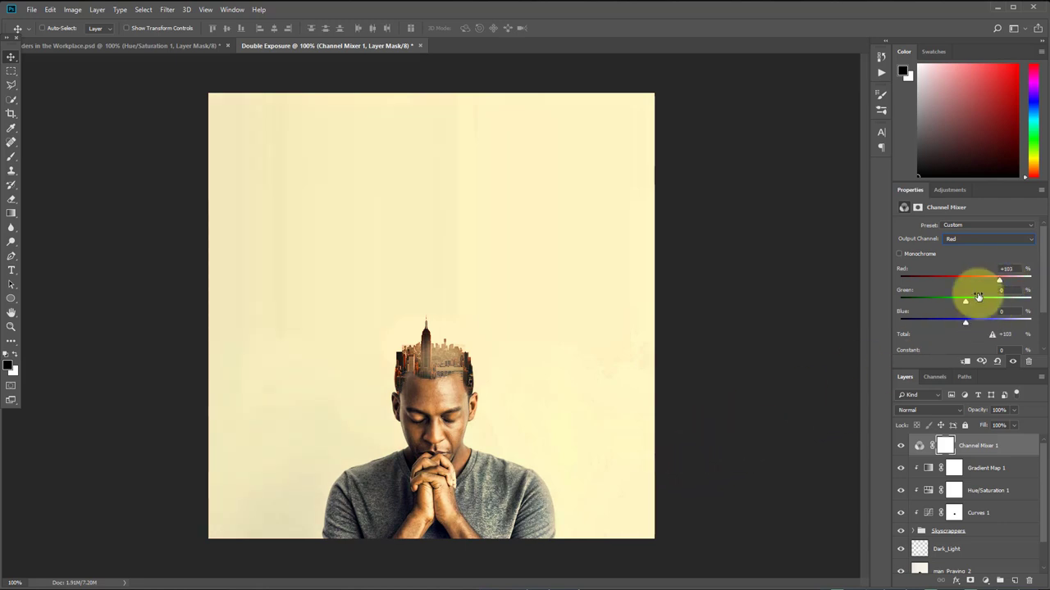
click(950, 190)
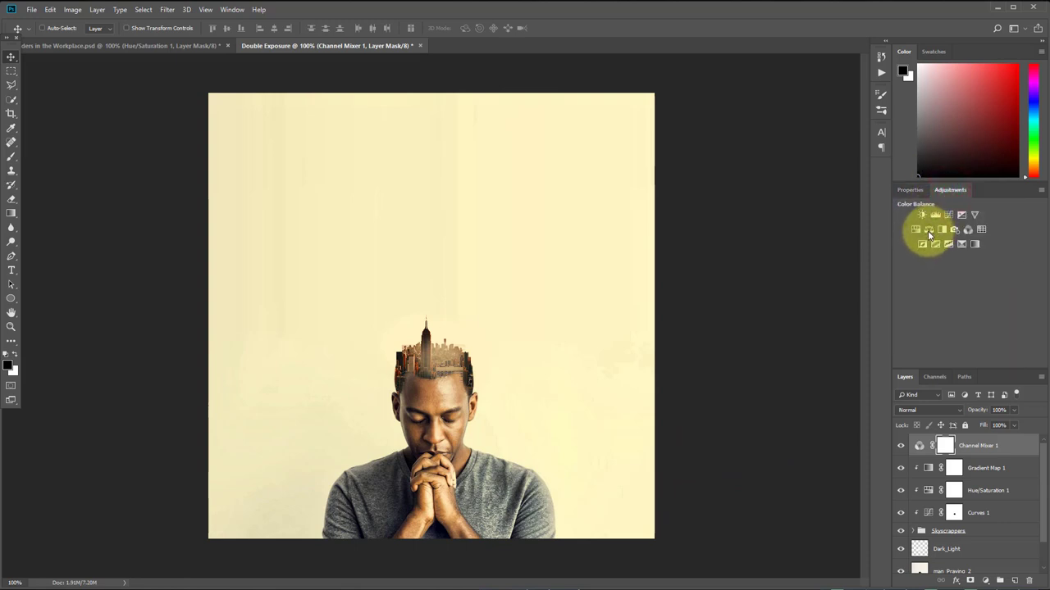
Add a Color Balance adjustment with the Midtones Yellow–Blue slider at +17
click(928, 232)
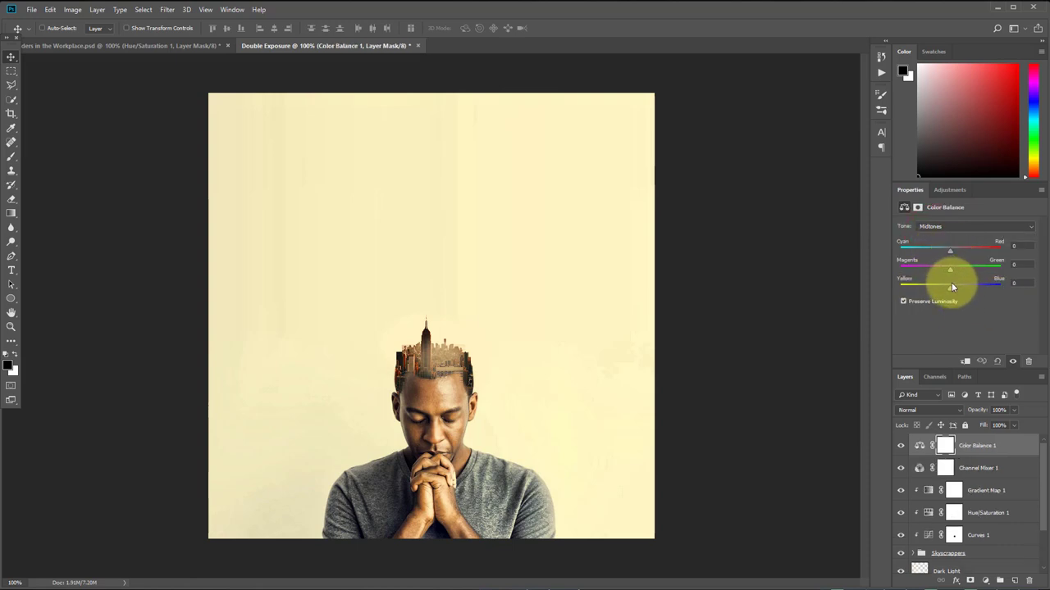
drag(951, 290, 956, 291)
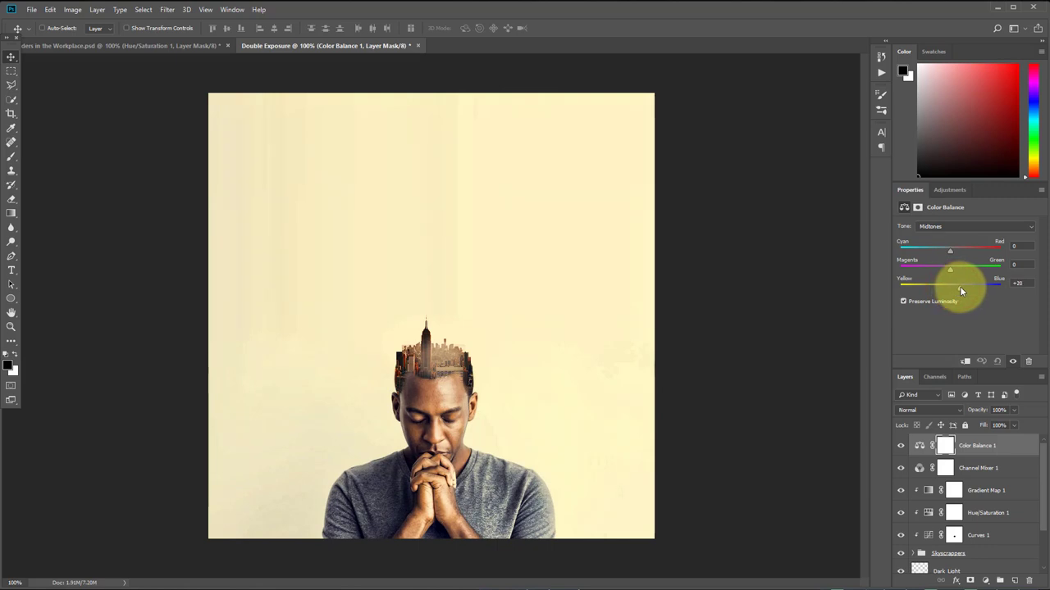
drag(961, 292, 958, 292)
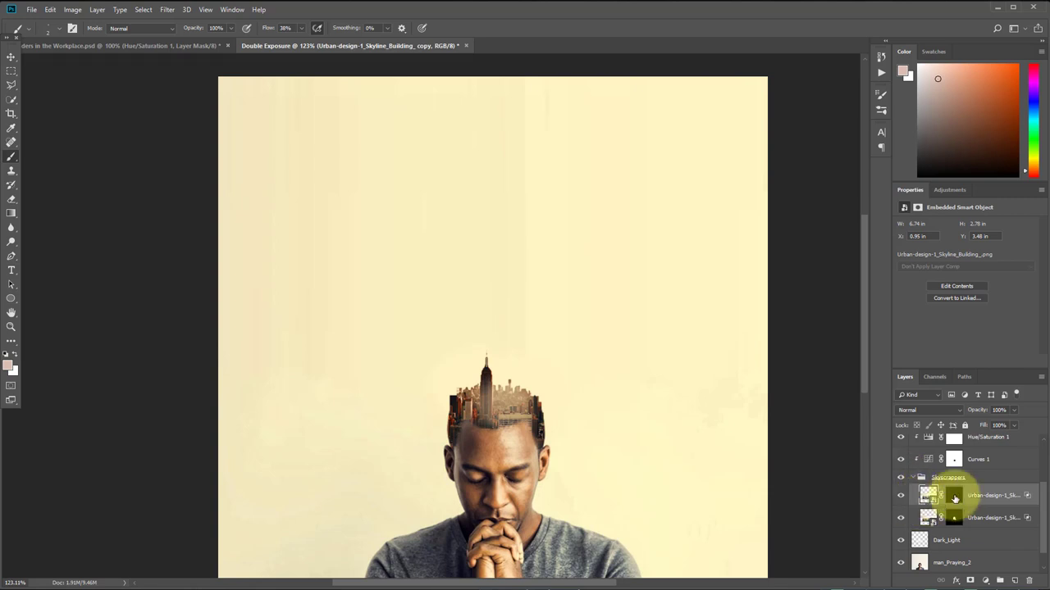
key(v)
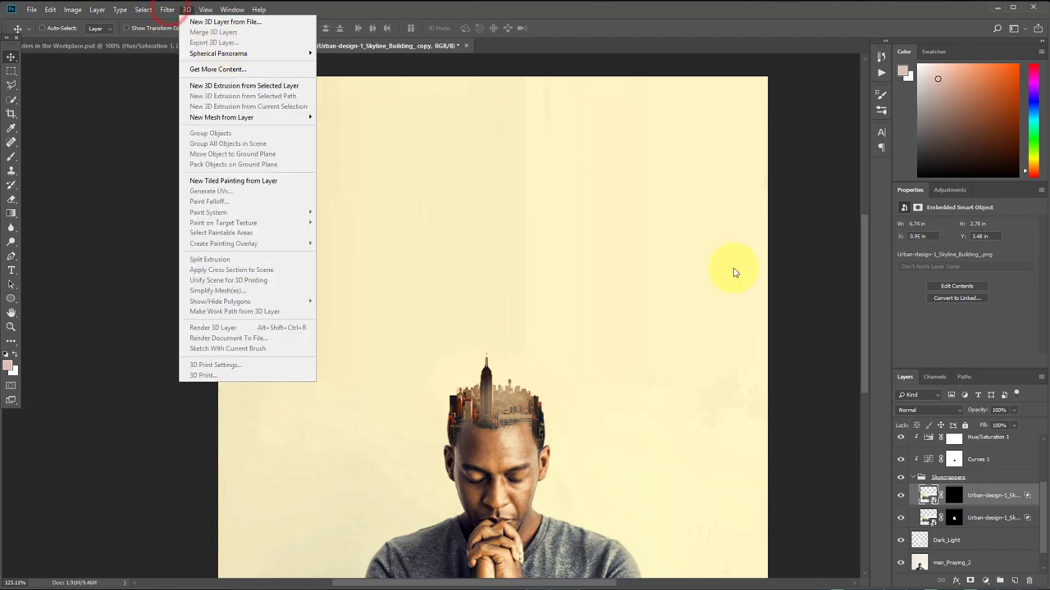
click(952, 495)
Invert the skyline copy's layer mask to white to reveal the whole skyline
click(954, 496)
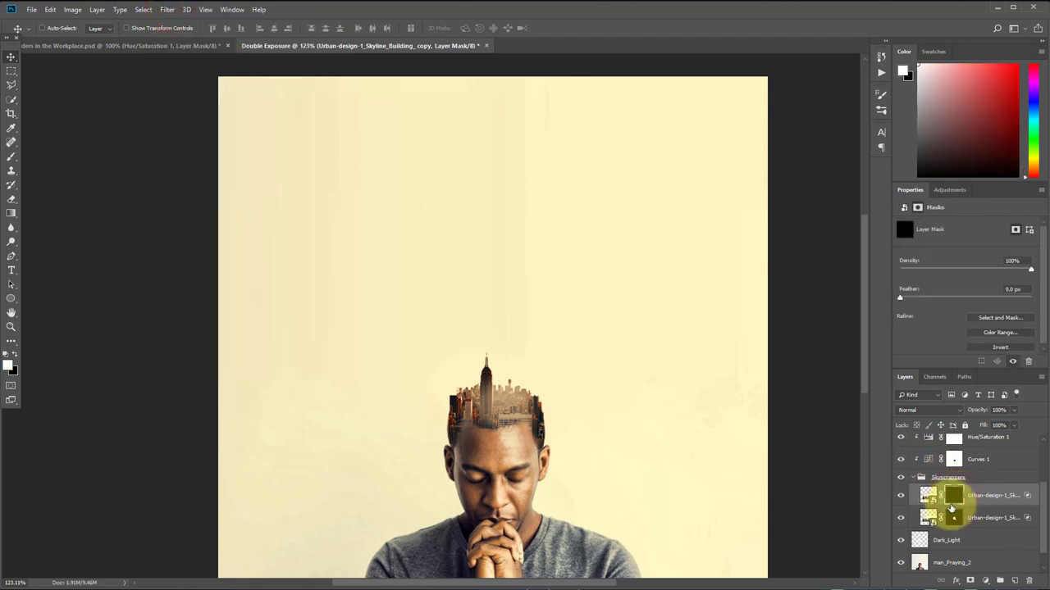
key(ctrl)
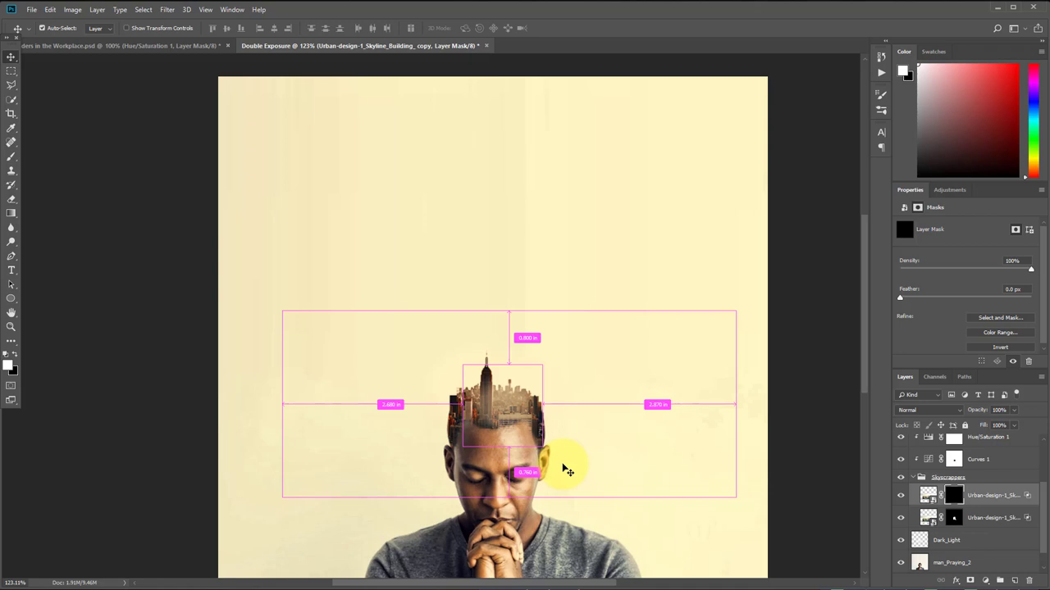
key(ctrl+i)
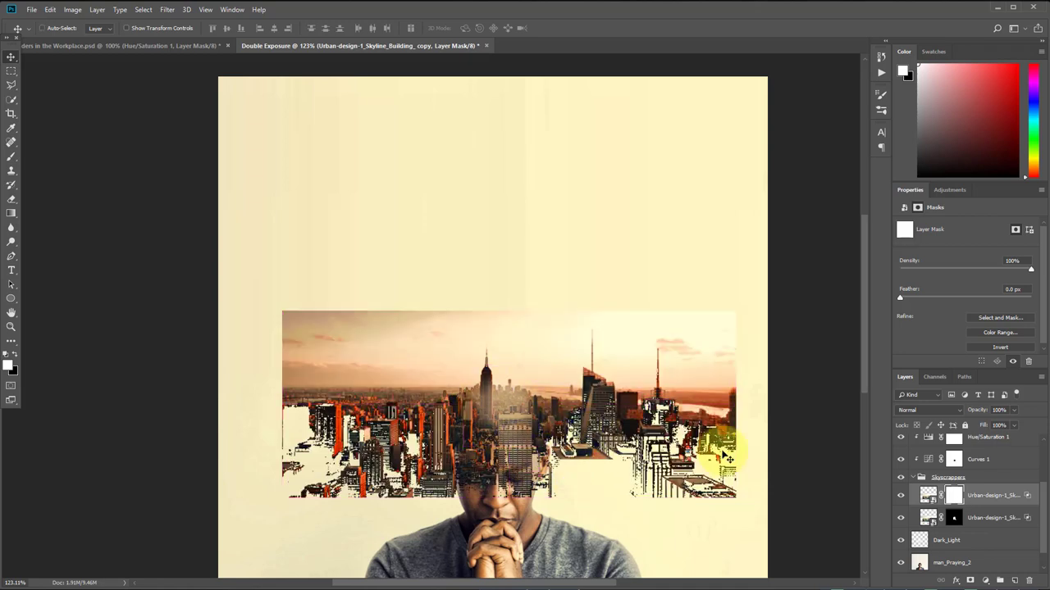
Reset the skyline copy's This Layer Blend If black slider to 0 in Blending Options
click(1029, 496)
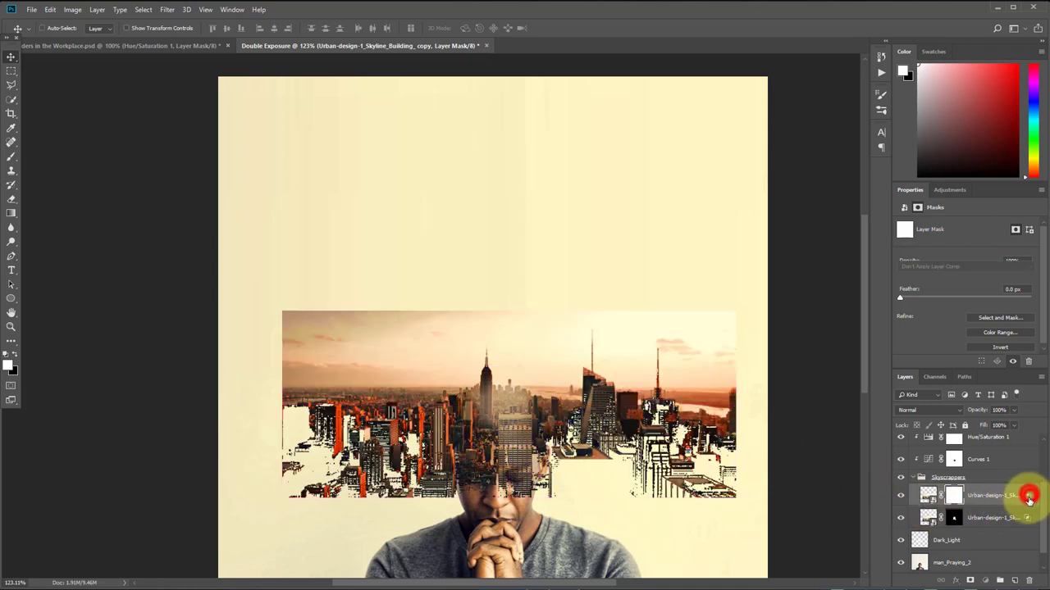
double_click(1027, 498)
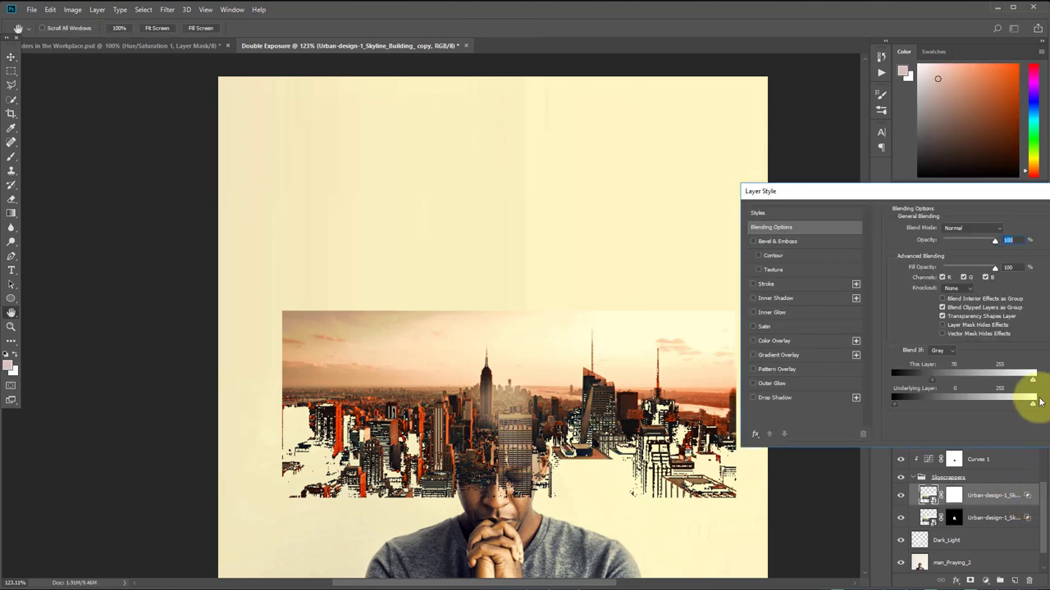
drag(933, 379, 889, 380)
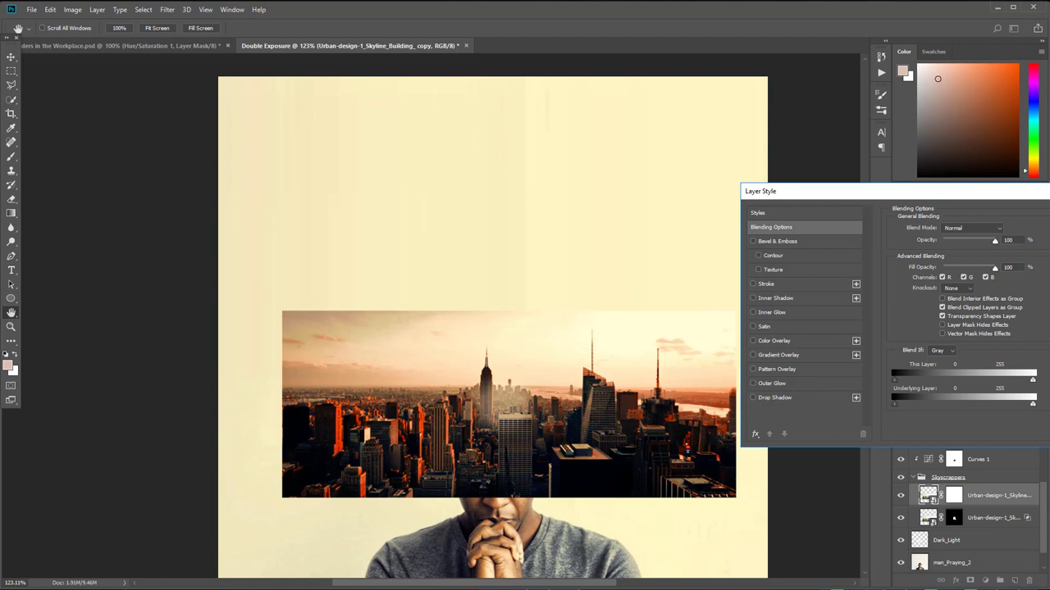
key(Return)
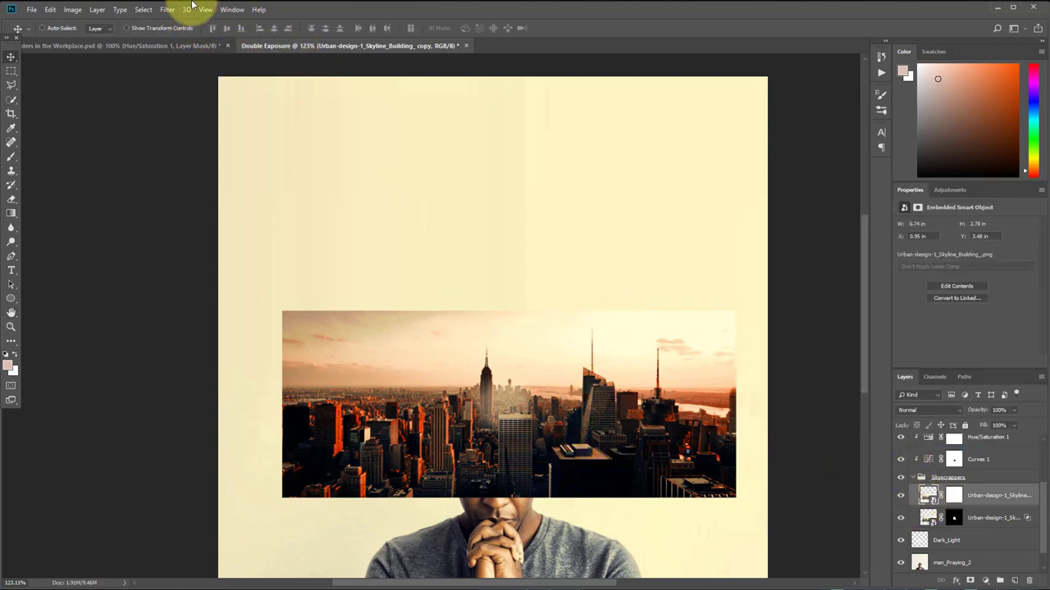
Apply a Motion Blur at -90° angle and 20 px distance to the skyline copy
click(167, 9)
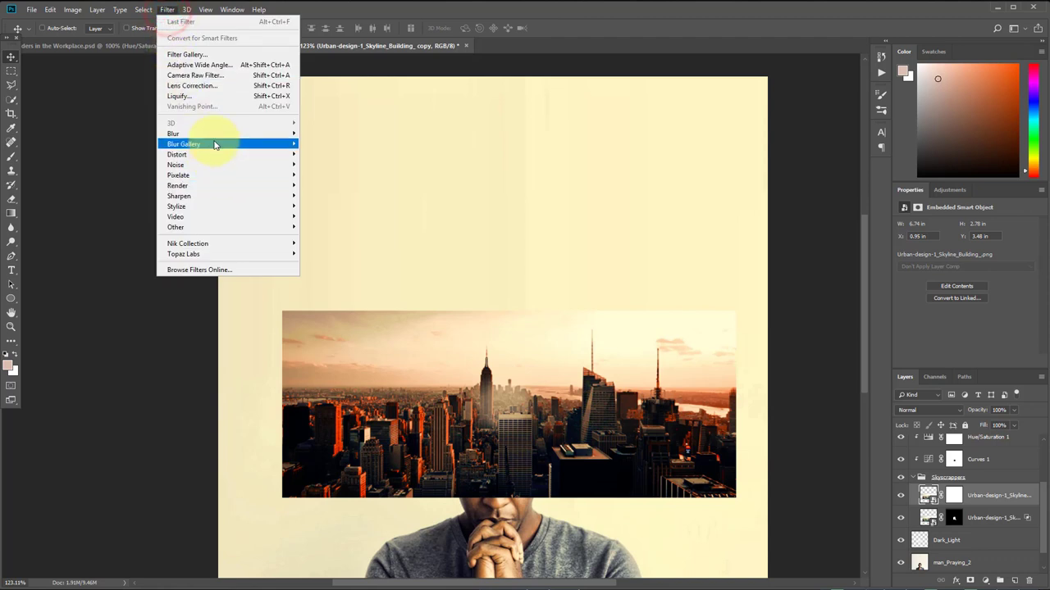
mouse_move(283, 135)
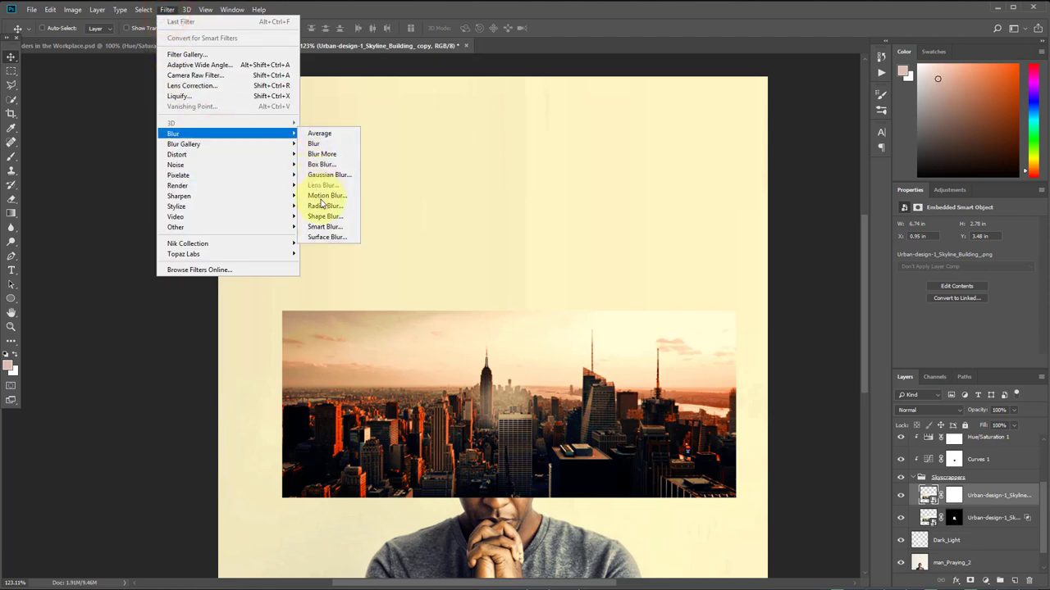
click(326, 195)
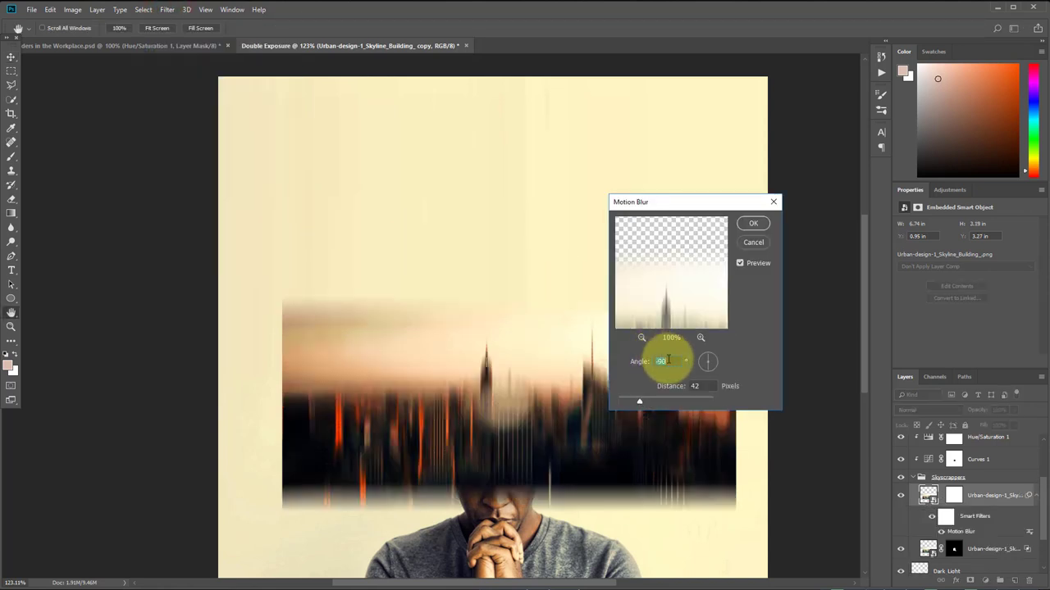
drag(642, 402, 631, 400)
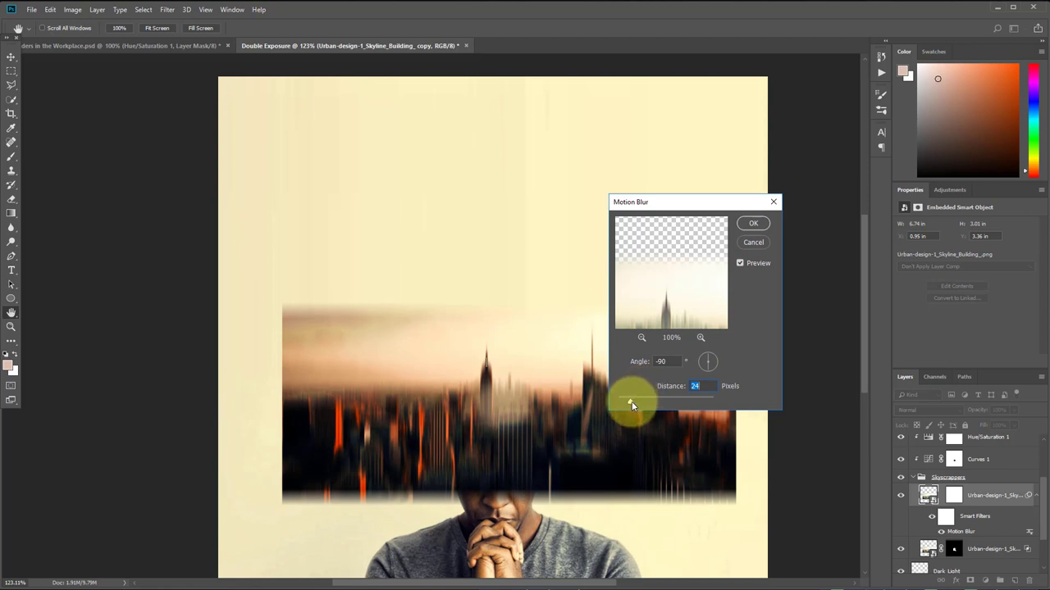
drag(629, 402, 629, 401)
click(753, 226)
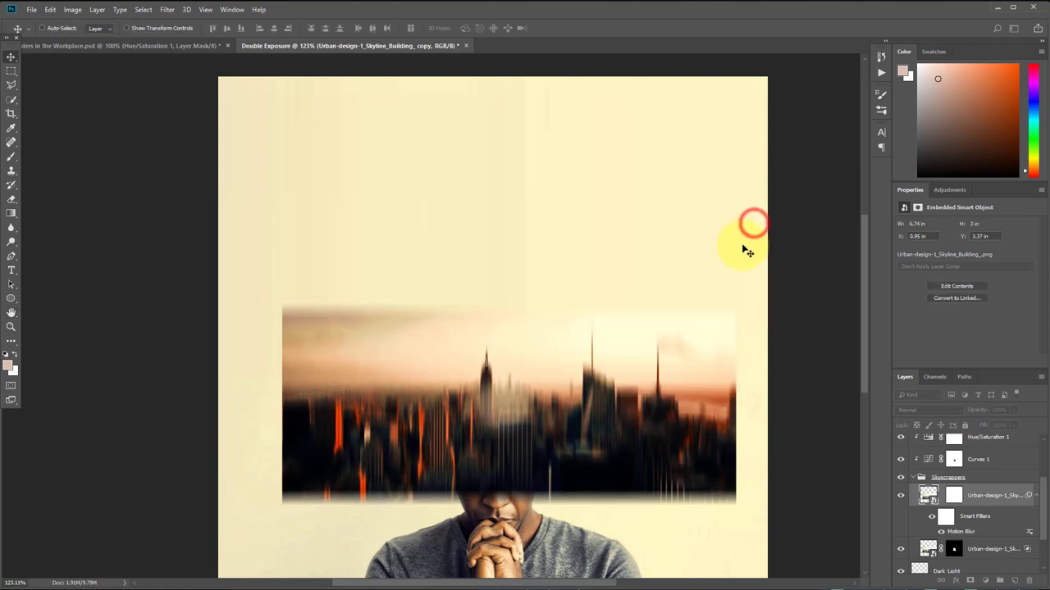
click(1035, 497)
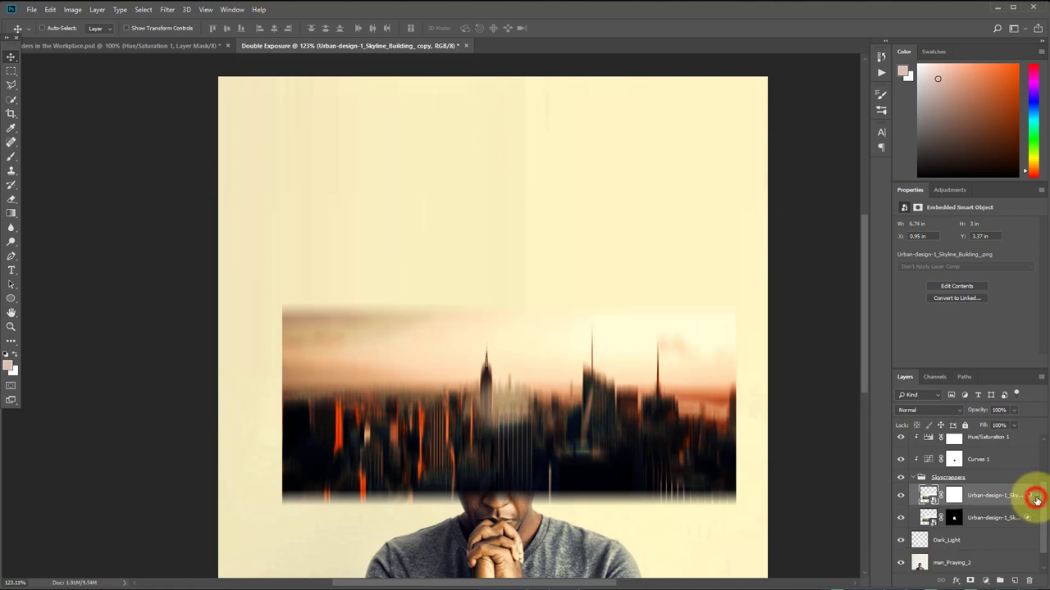
Move the blurred skyline below the other copy and fill its mask black
drag(984, 495, 981, 521)
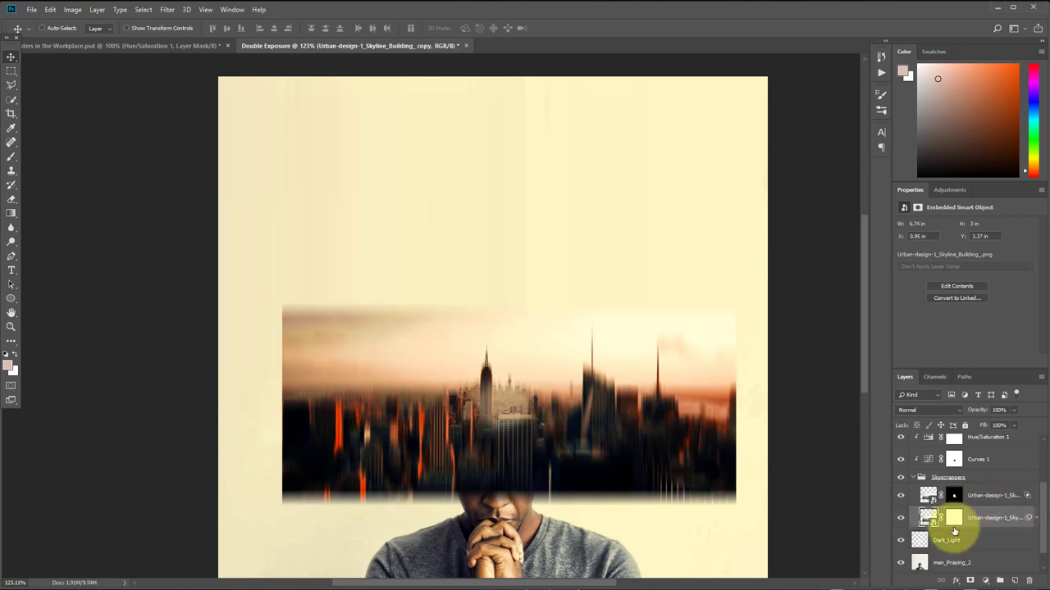
click(954, 517)
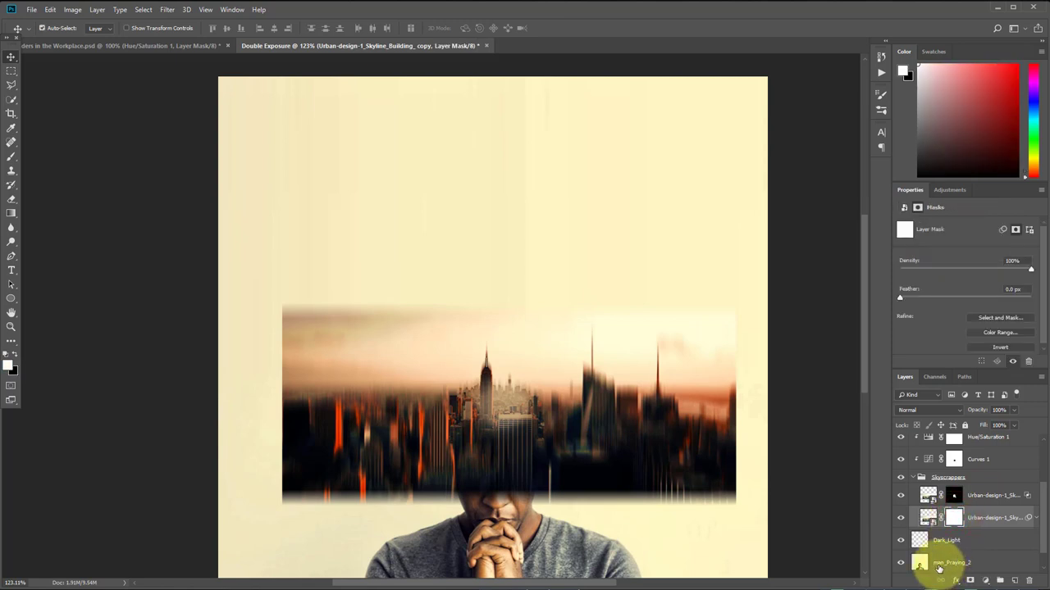
key(ctrl+i)
drag(472, 449, 485, 457)
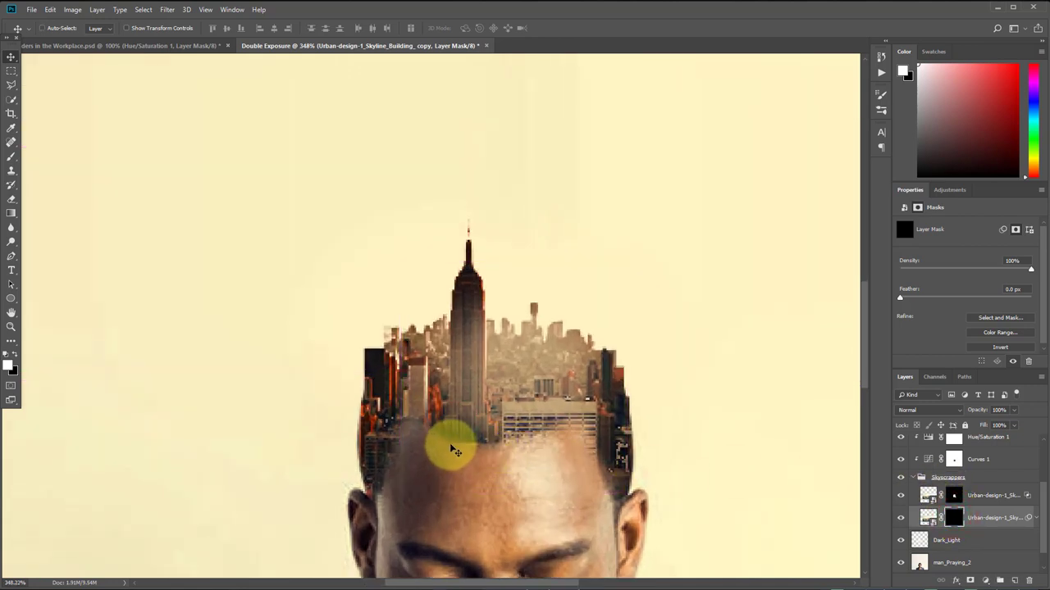
key(b)
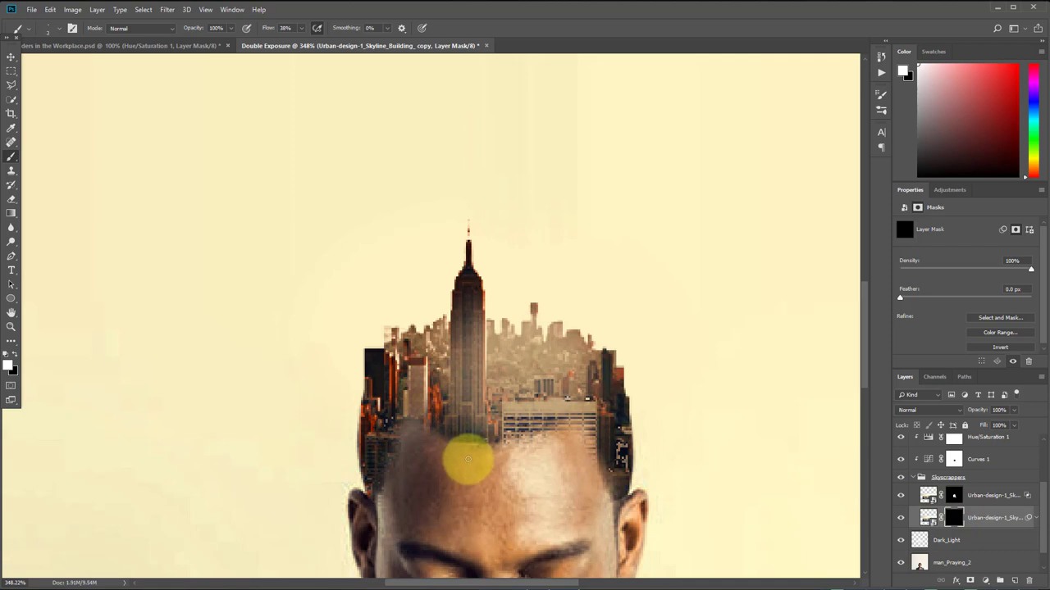
drag(465, 459, 457, 452)
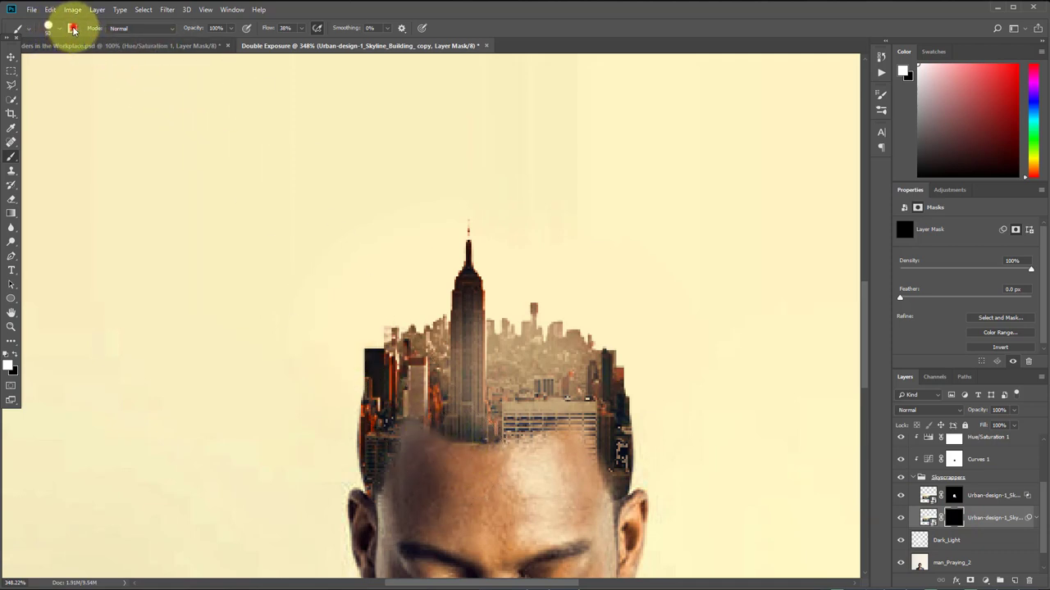
Switch to a soft round 30 px brush tip and start revealing the skyline building
click(72, 27)
click(779, 153)
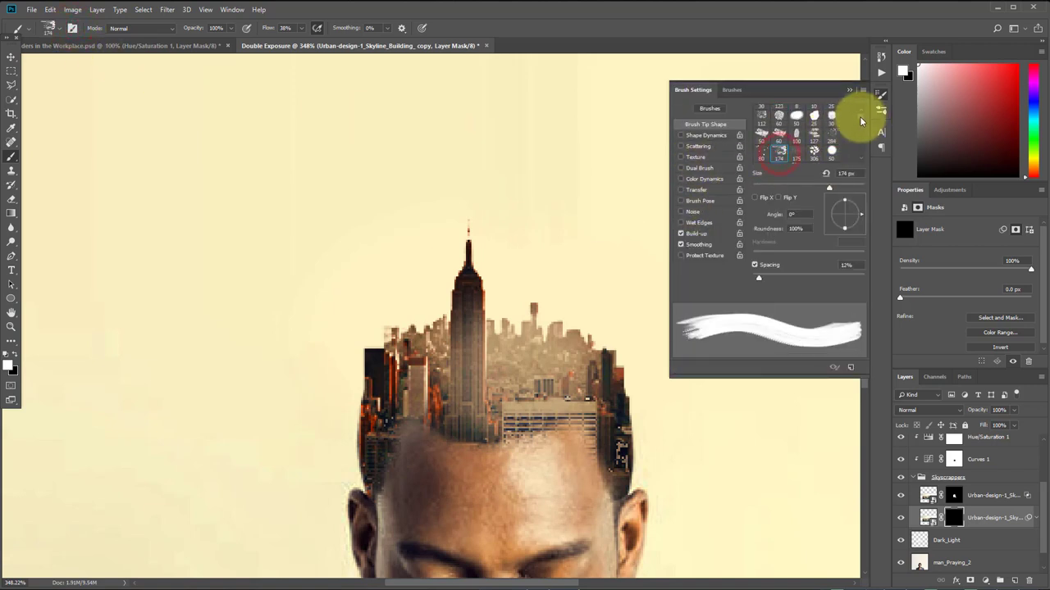
drag(861, 117, 860, 112)
click(763, 109)
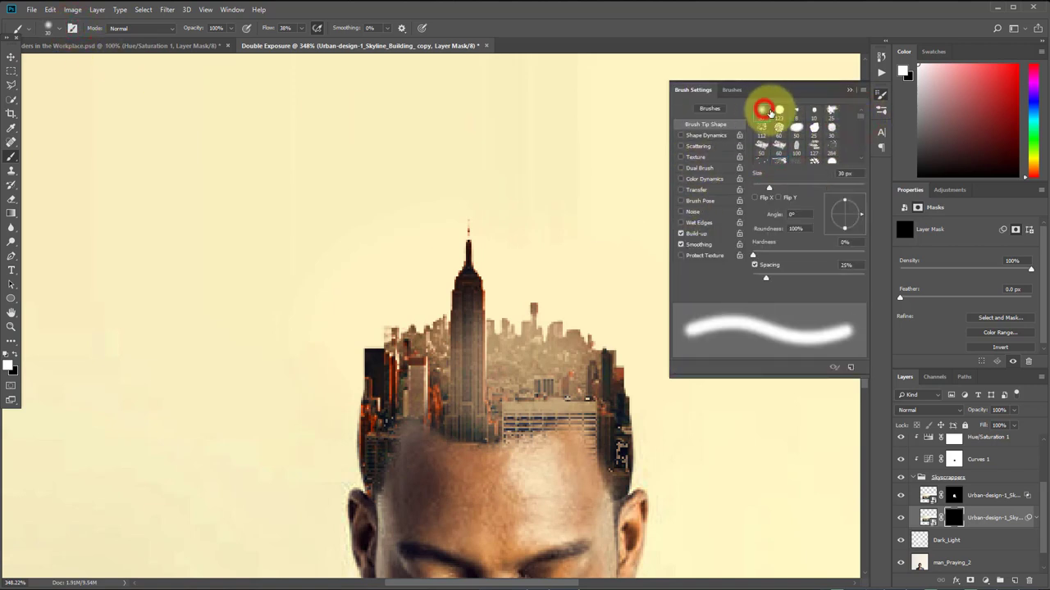
click(849, 90)
mouse_move(512, 421)
mouse_down()
mouse_move(544, 440)
mouse_move(909, 520)
mouse_move(944, 511)
mouse_move(799, 470)
mouse_up()
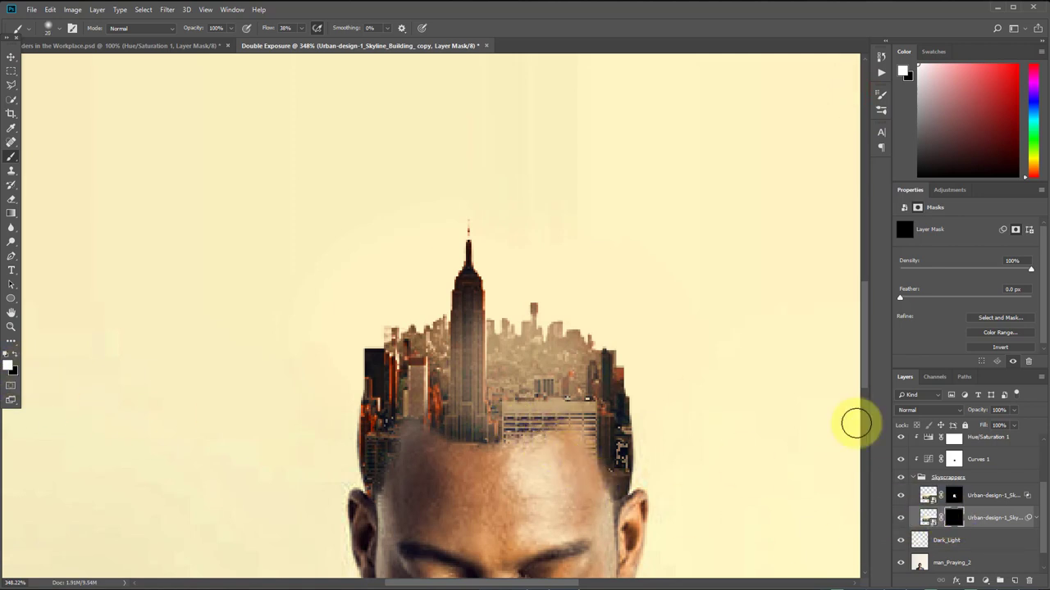
Paint white on the skyline mask to blend the buildings into the forehead
click(952, 519)
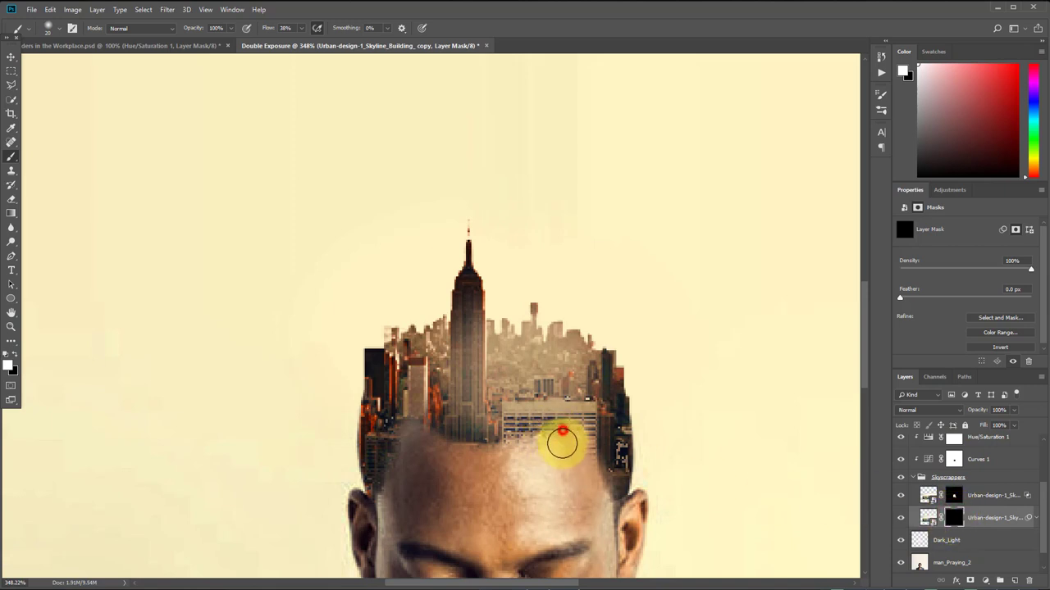
mouse_move(562, 443)
mouse_down()
mouse_move(514, 438)
mouse_move(499, 422)
mouse_move(480, 448)
mouse_move(476, 434)
mouse_move(449, 437)
mouse_move(426, 423)
mouse_up()
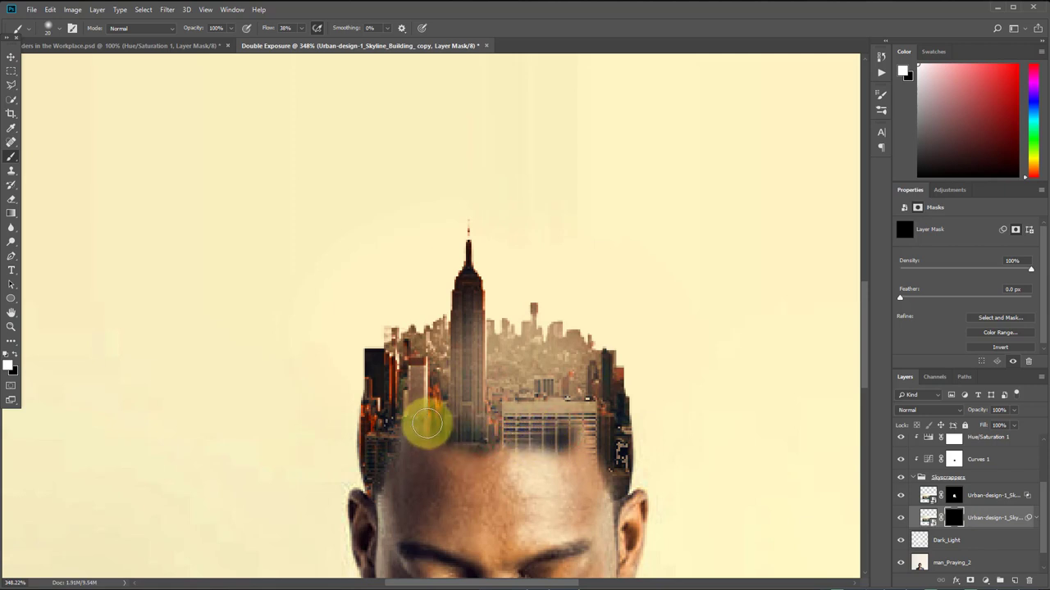
click(572, 425)
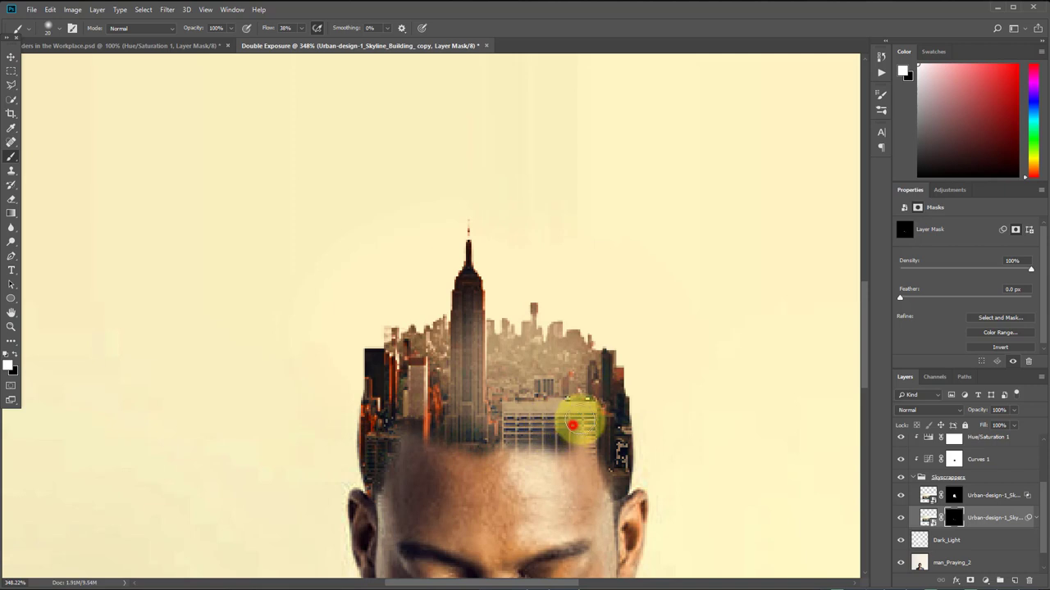
mouse_move(572, 424)
mouse_down()
mouse_move(512, 424)
mouse_move(503, 443)
mouse_move(525, 436)
mouse_move(490, 418)
mouse_move(436, 422)
mouse_up()
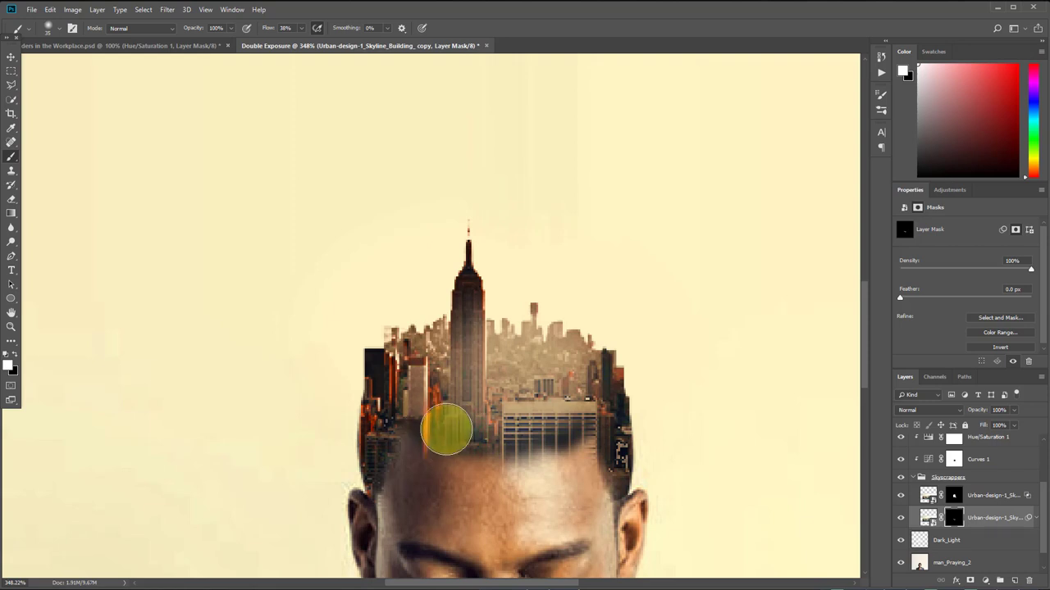
mouse_move(497, 432)
mouse_down()
mouse_move(487, 438)
mouse_move(502, 435)
mouse_up()
drag(564, 415, 577, 421)
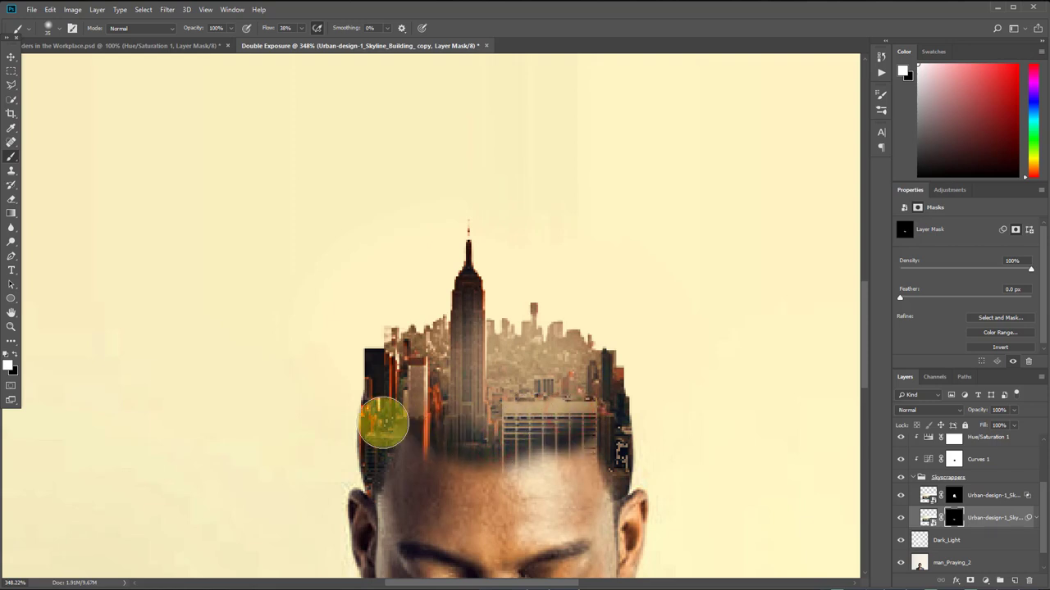
drag(382, 421, 407, 419)
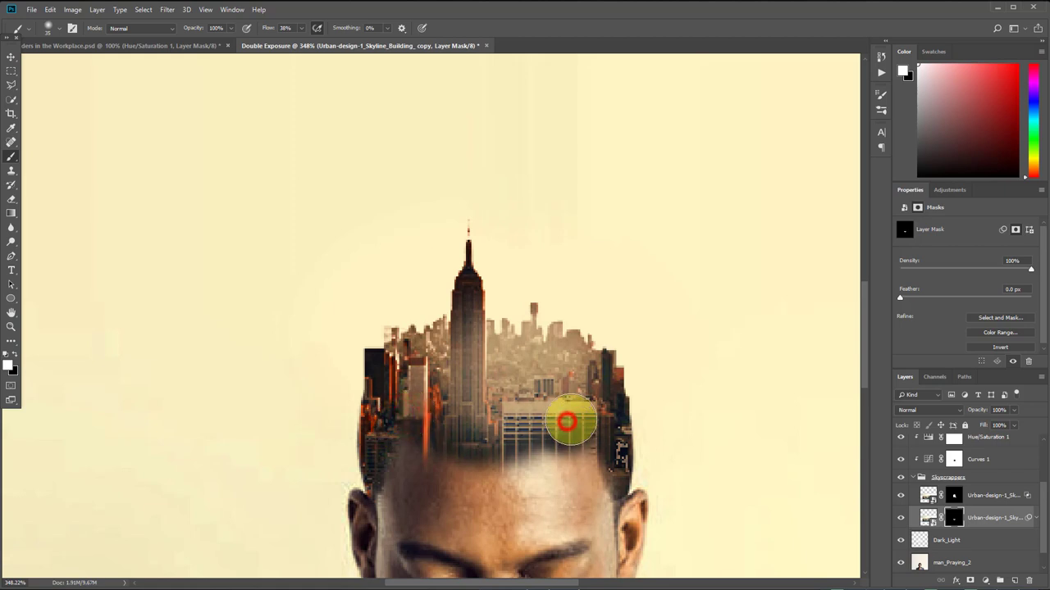
drag(566, 421, 546, 420)
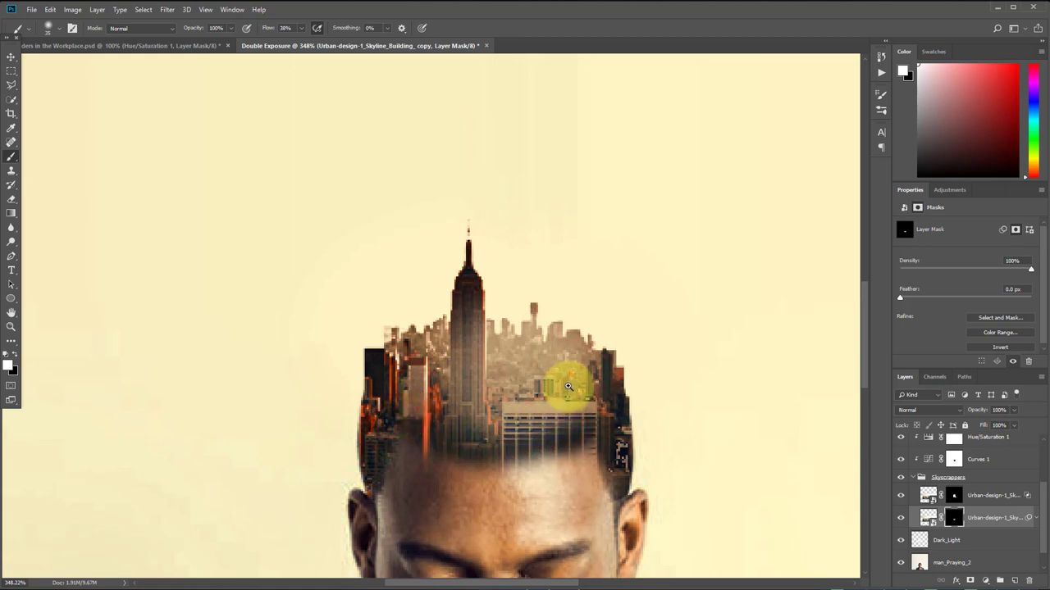
scroll(550, 419, down, 6)
scroll(524, 468, up, 2)
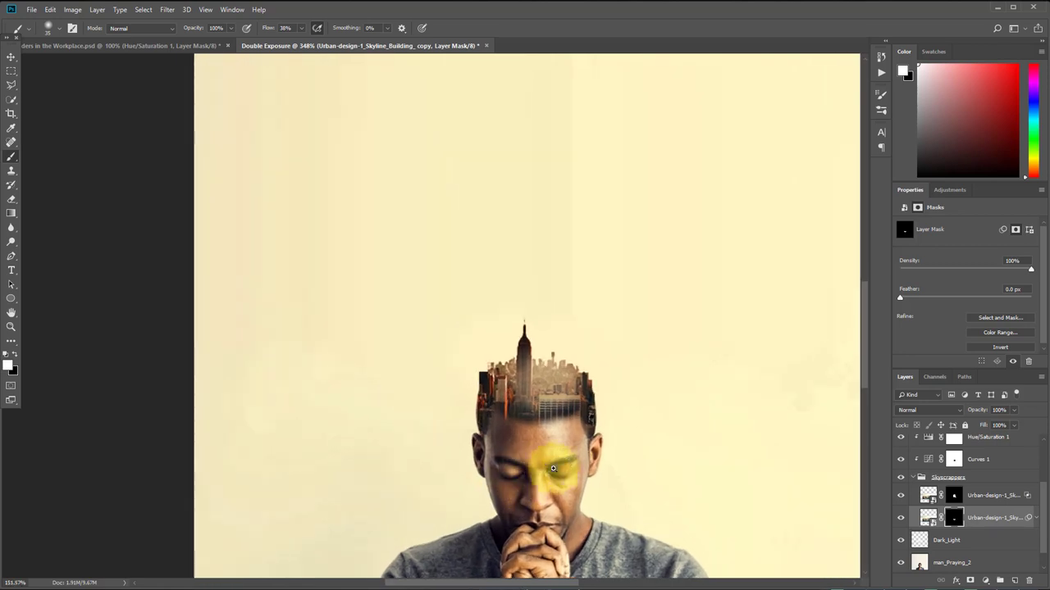
Lower the skyline layer's opacity to 77%
click(1014, 410)
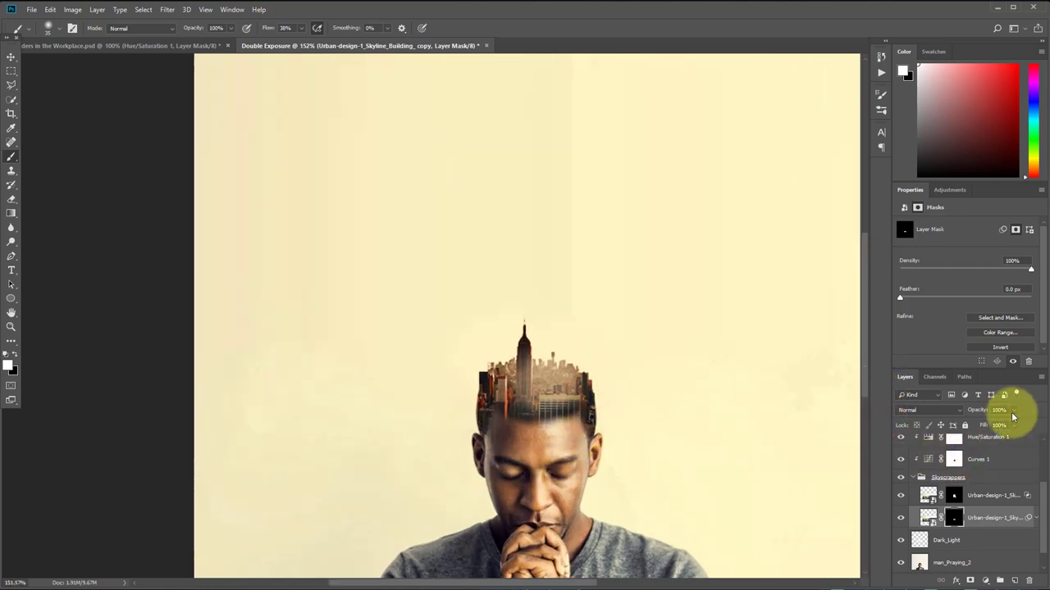
drag(1015, 422, 1004, 426)
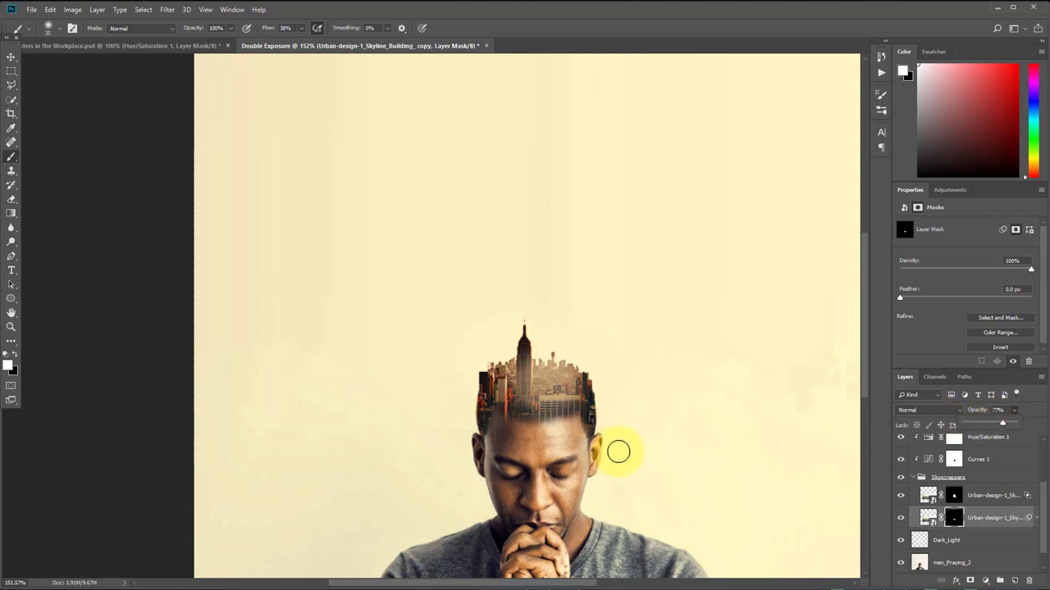
mouse_move(556, 406)
mouse_down()
mouse_move(541, 418)
mouse_move(554, 412)
mouse_move(555, 429)
mouse_move(632, 436)
mouse_up()
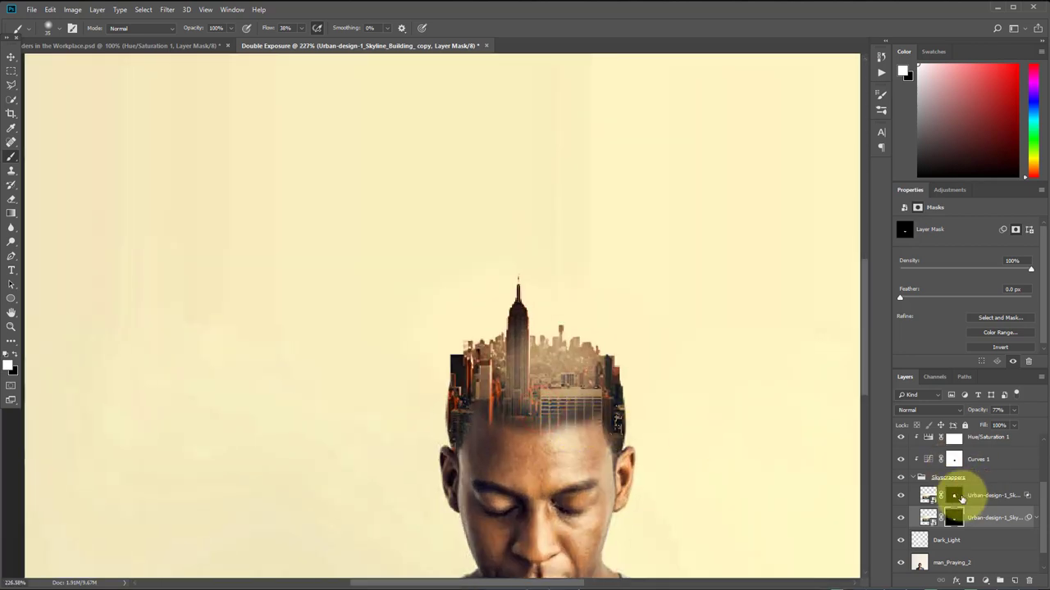
click(1039, 460)
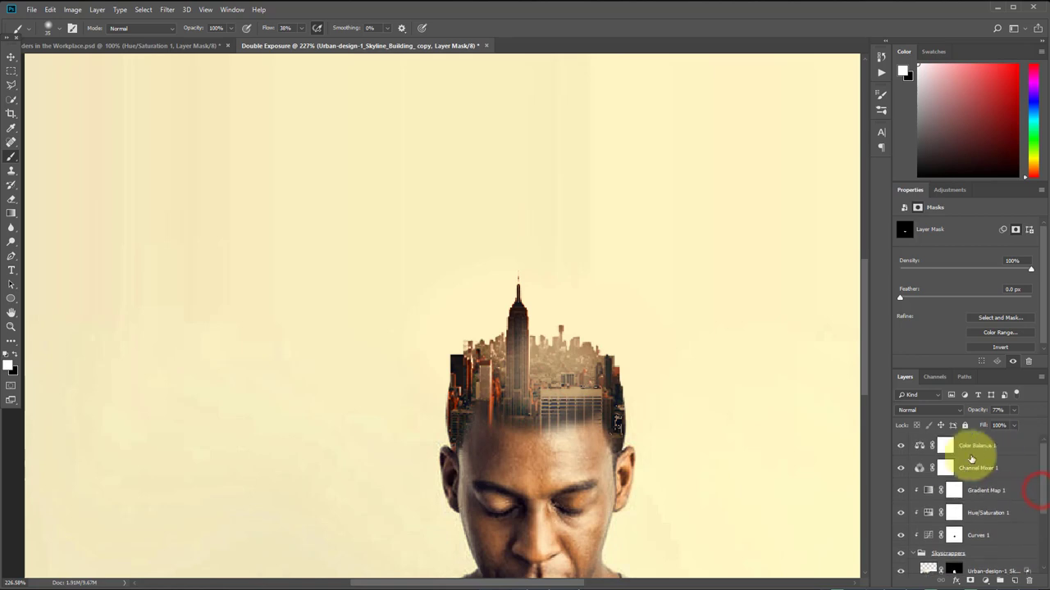
Create a Burn layer above Color Balance 1 in Overlay mode filled with 50% gray
click(982, 447)
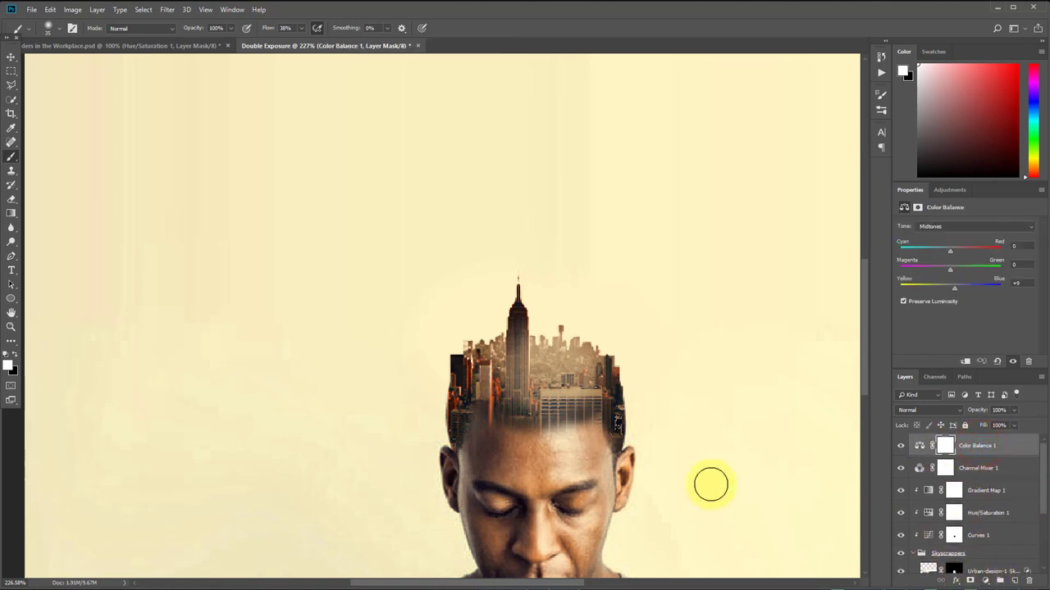
alt+click(1014, 581)
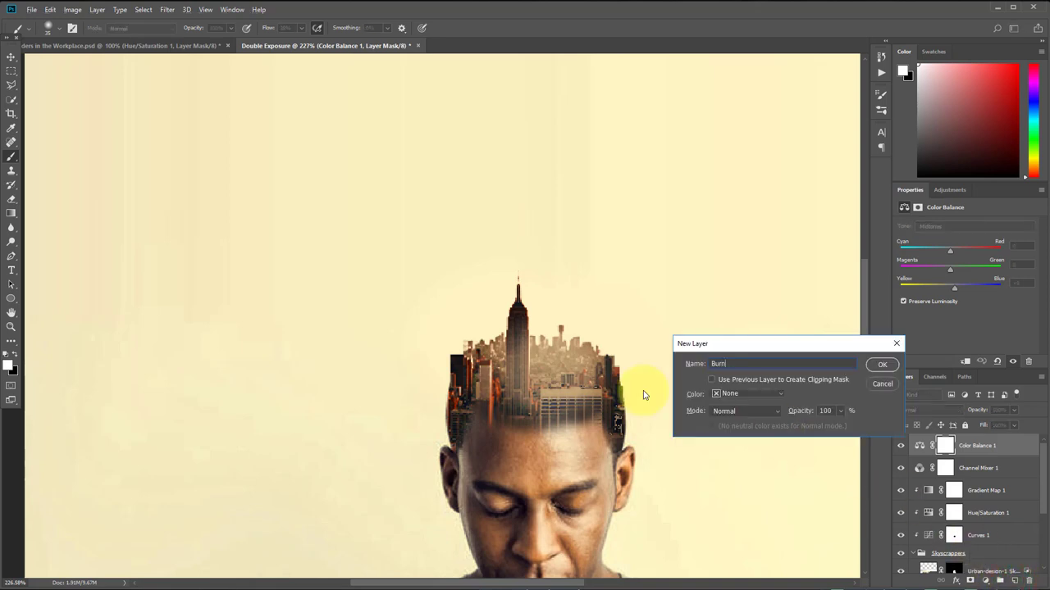
click(739, 410)
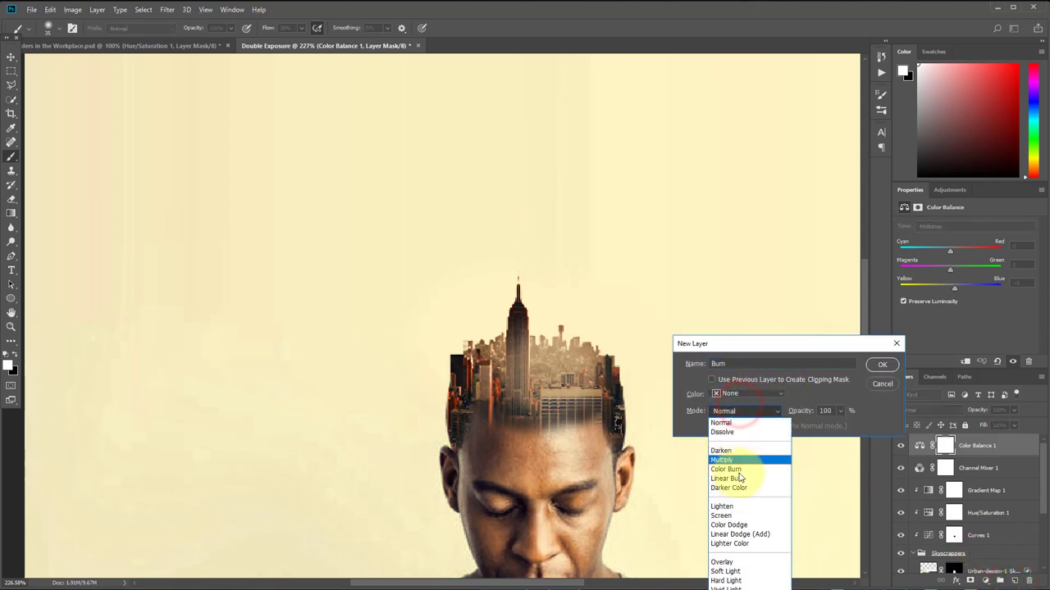
click(747, 562)
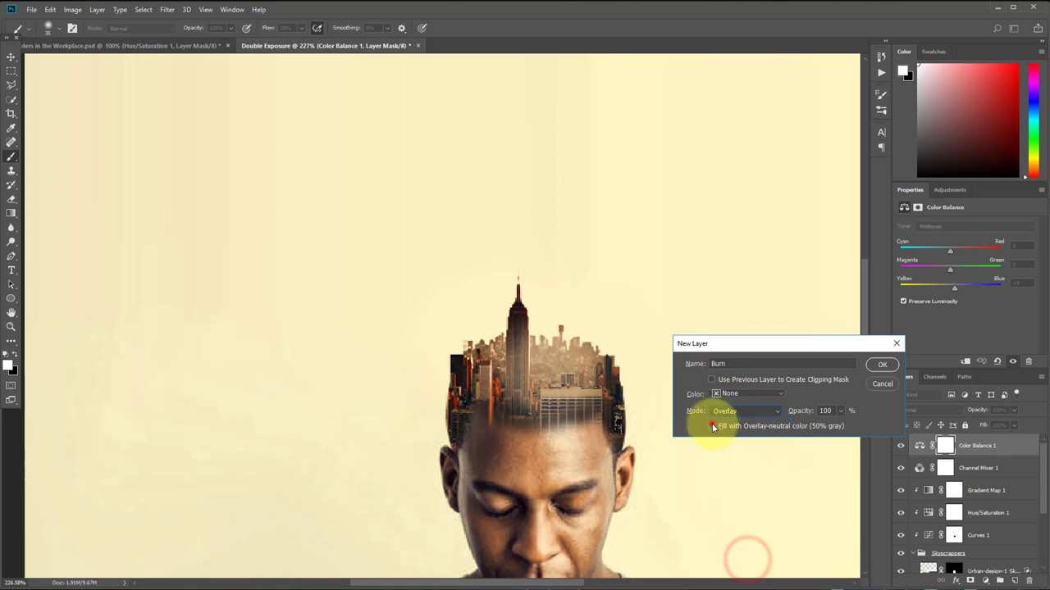
click(711, 426)
click(879, 366)
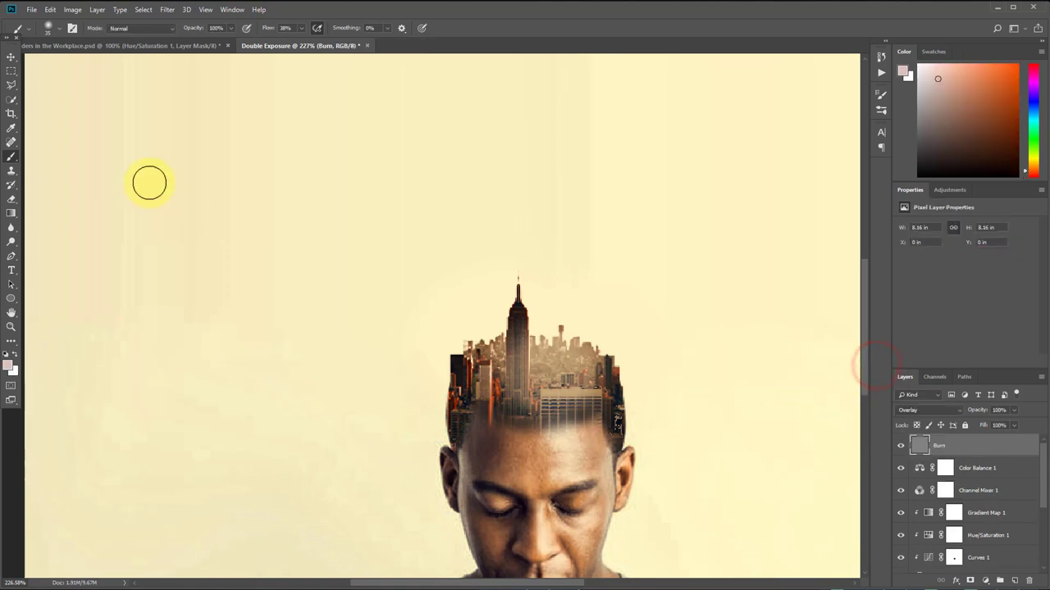
Darken the hairline under the skyline with a smaller Burn Tool brush, then fit the image on screen
right_click(12, 242)
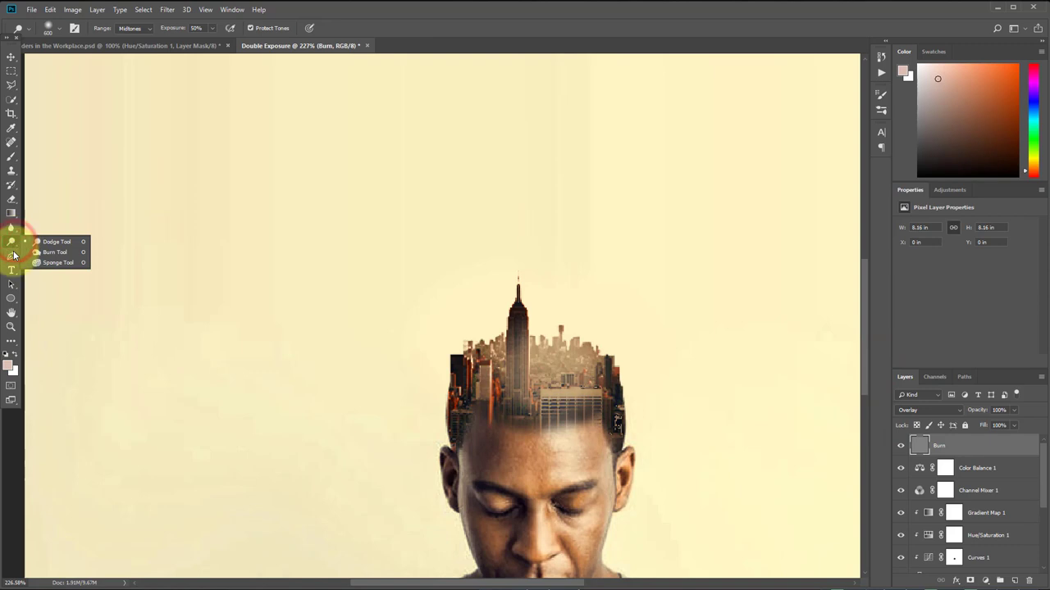
click(43, 250)
key(bracketleft)
key(bracketleft)
key(bracketleft)
key(bracketleft)
key(bracketleft)
key(bracketleft)
key(bracketleft)
key(bracketleft)
key(bracketleft)
key(bracketleft)
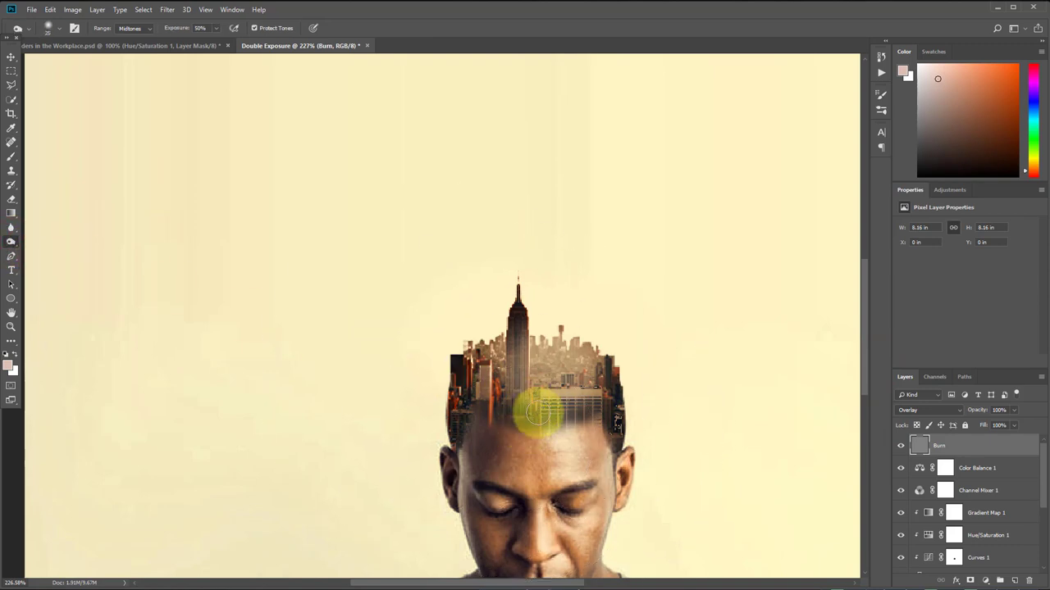
mouse_move(540, 399)
mouse_down()
mouse_move(570, 390)
mouse_move(568, 406)
mouse_move(575, 396)
mouse_move(594, 401)
mouse_move(584, 408)
mouse_move(594, 394)
mouse_move(584, 374)
mouse_move(545, 392)
mouse_move(530, 379)
mouse_move(525, 409)
mouse_move(510, 377)
mouse_move(496, 386)
mouse_move(494, 375)
mouse_move(510, 421)
mouse_move(520, 362)
mouse_move(527, 413)
mouse_move(528, 392)
mouse_move(533, 415)
mouse_move(599, 402)
mouse_move(572, 411)
mouse_move(561, 396)
mouse_move(547, 401)
mouse_move(550, 413)
mouse_move(546, 397)
mouse_move(532, 408)
mouse_move(589, 404)
mouse_move(575, 408)
mouse_move(599, 391)
mouse_move(610, 411)
mouse_move(478, 382)
mouse_move(574, 351)
mouse_up()
key(ctrl+0)
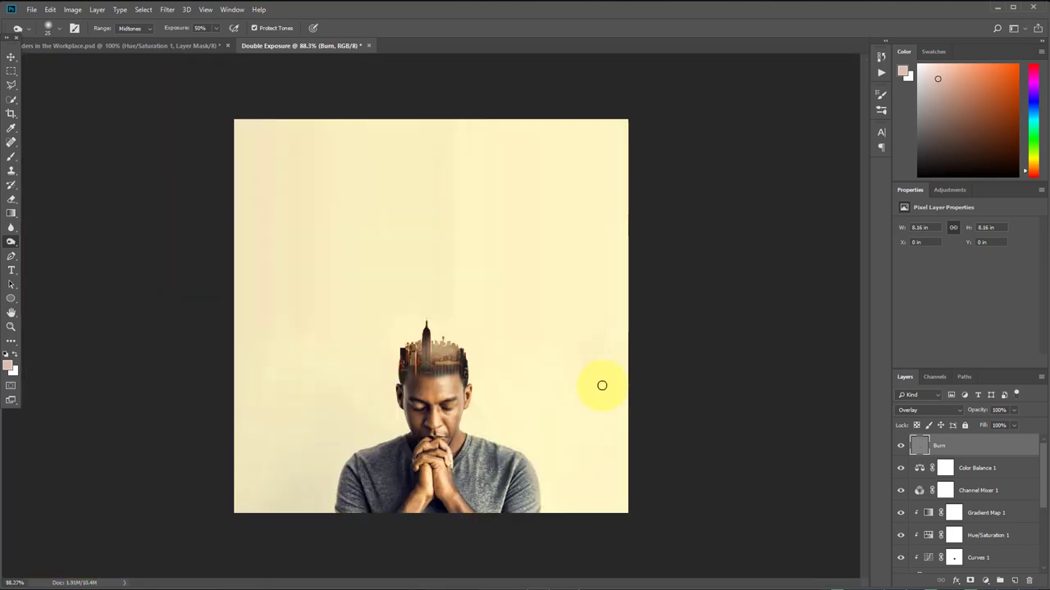
key(v)
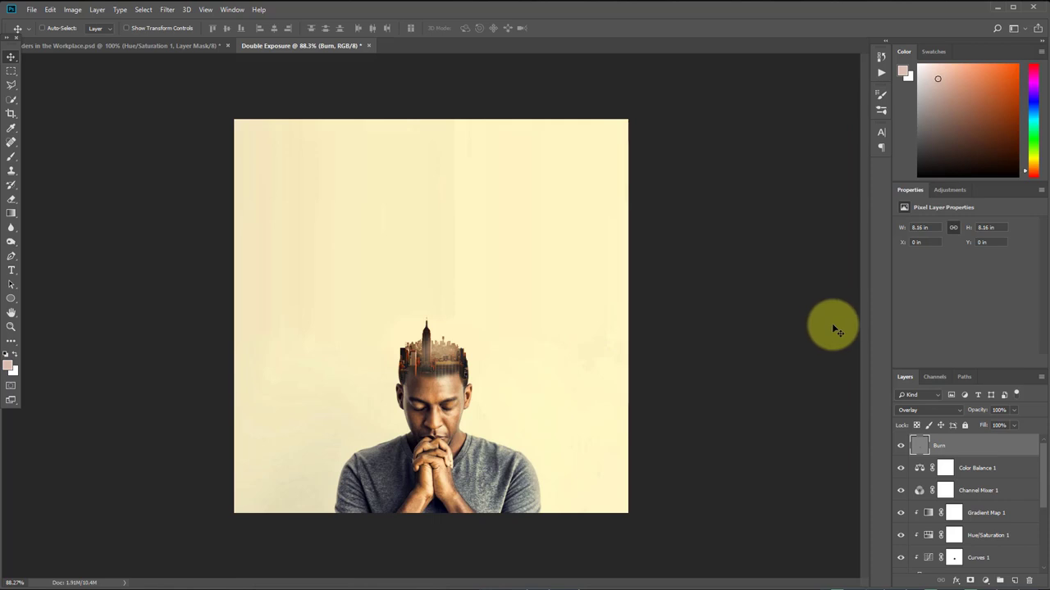
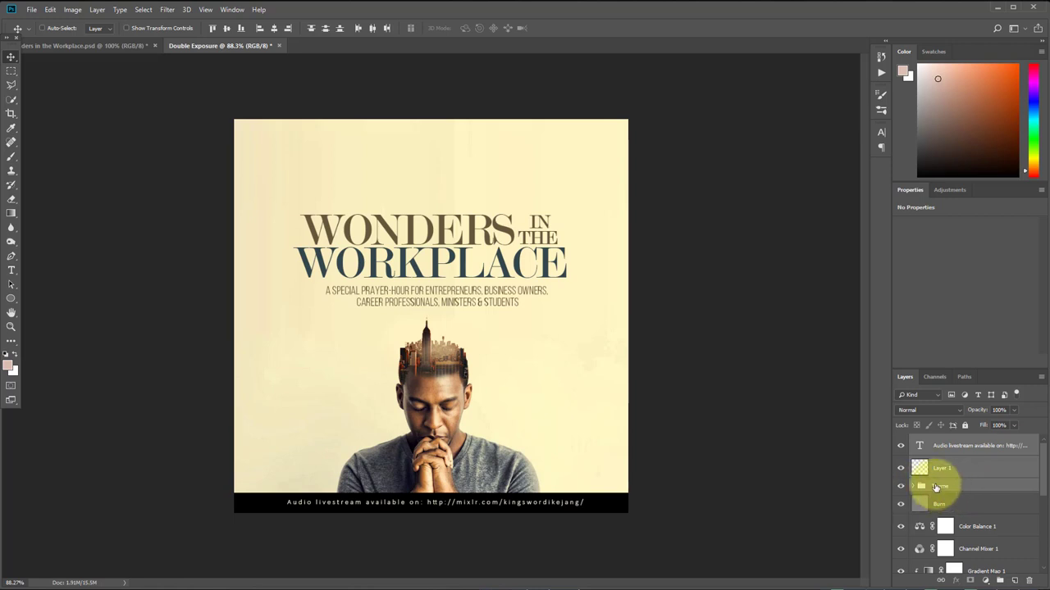
Select the layers from Burn down to man_Praying_2 and group them into Group 1
click(950, 486)
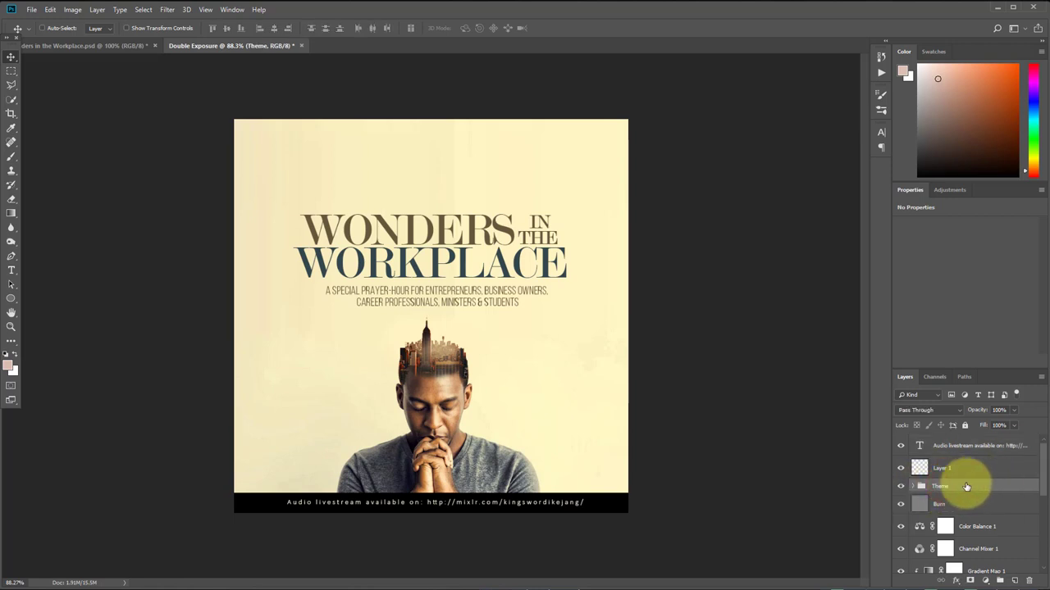
click(1040, 479)
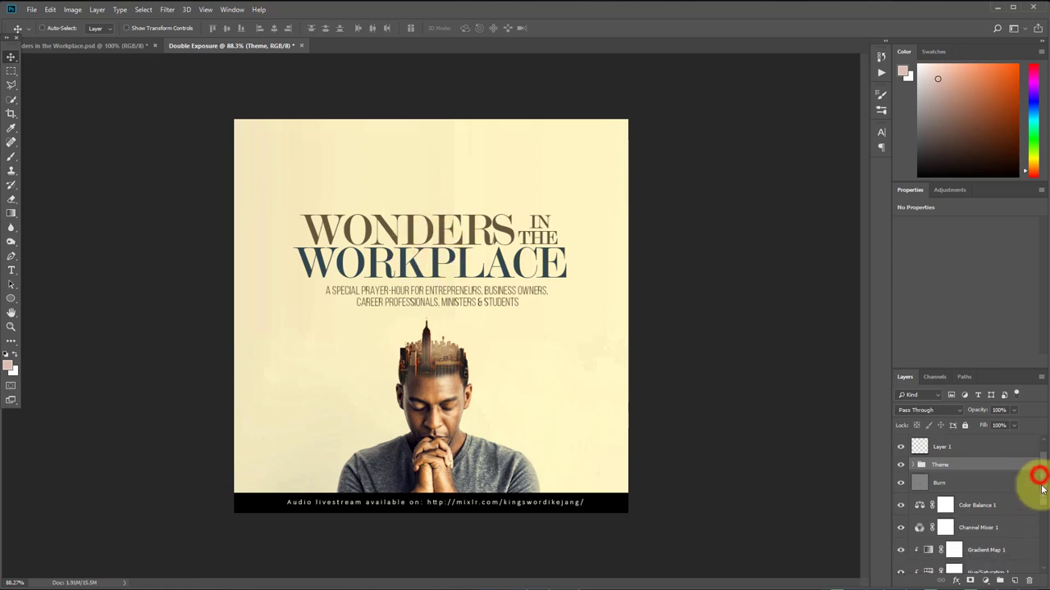
click(975, 489)
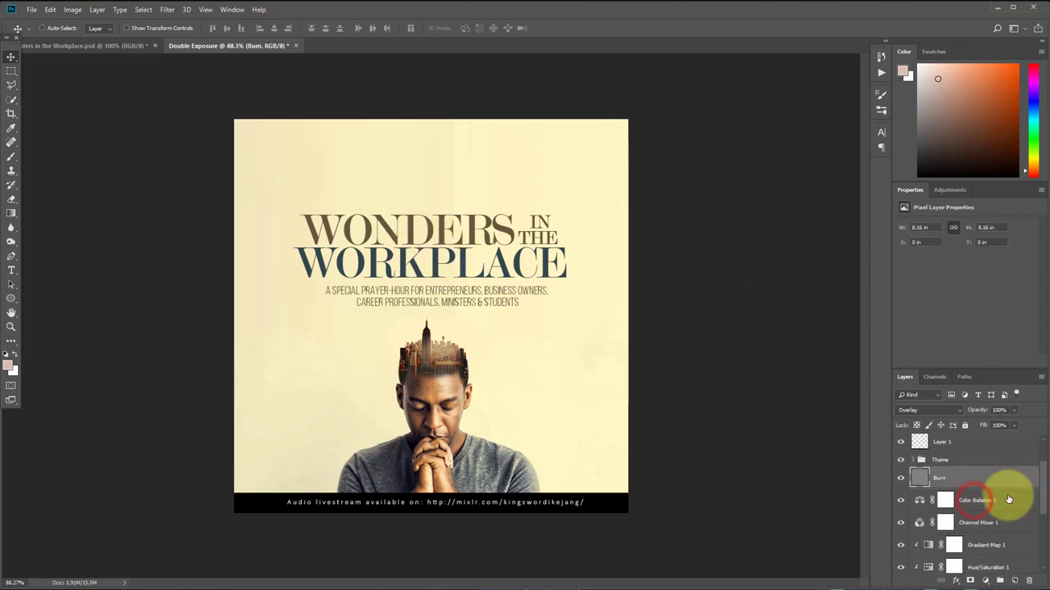
scroll(1009, 499, down, 5)
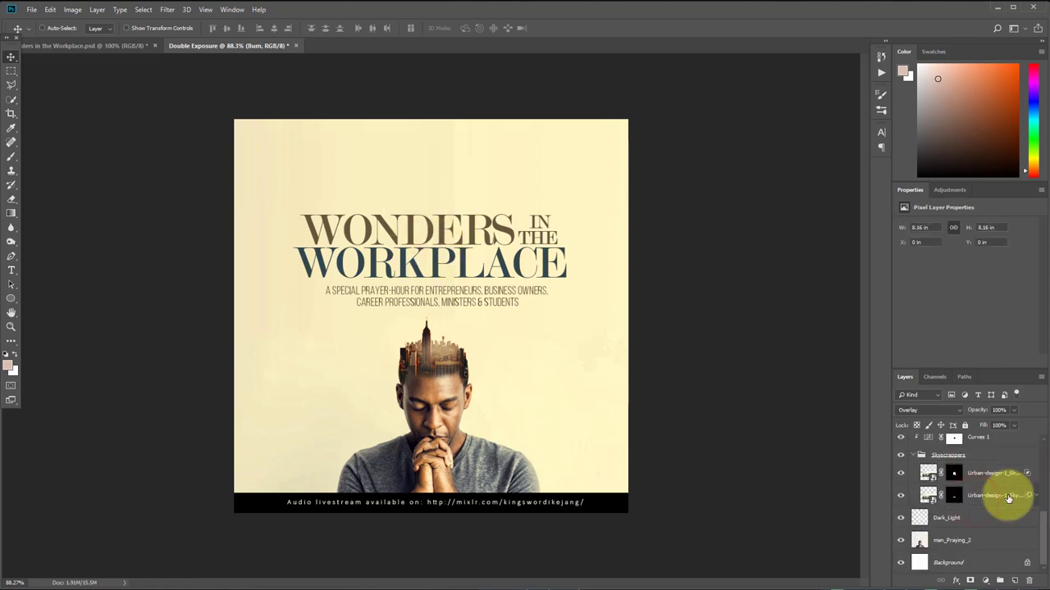
click(977, 541)
scroll(1003, 543, up, 5)
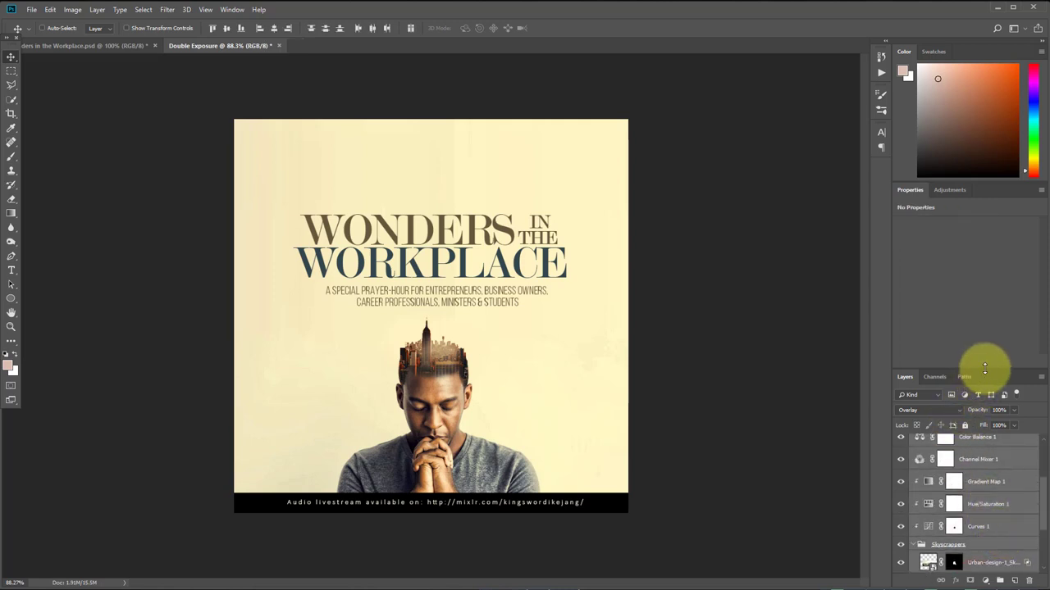
drag(984, 369, 984, 284)
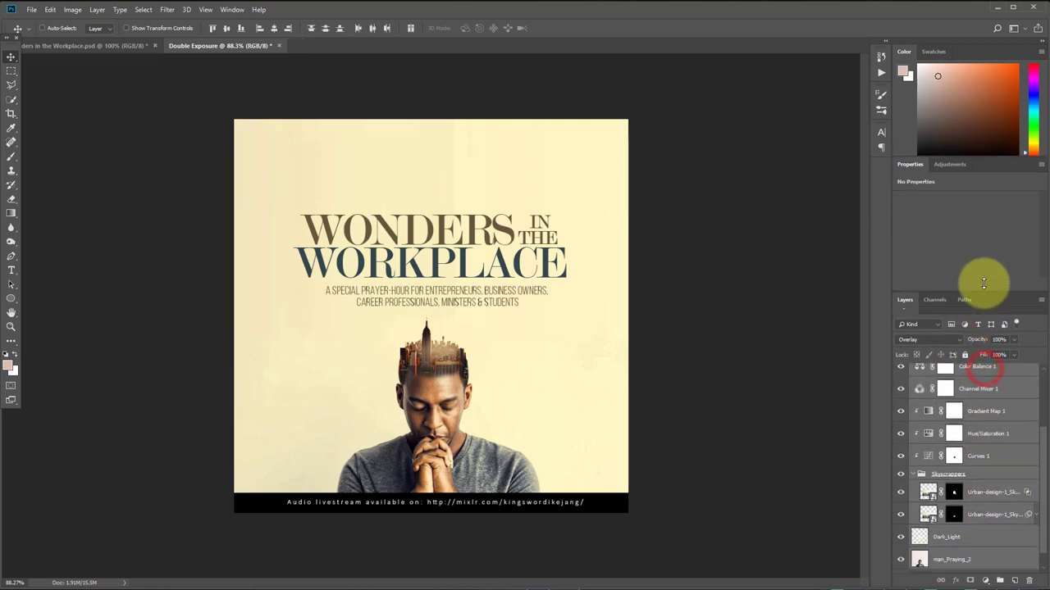
click(1001, 581)
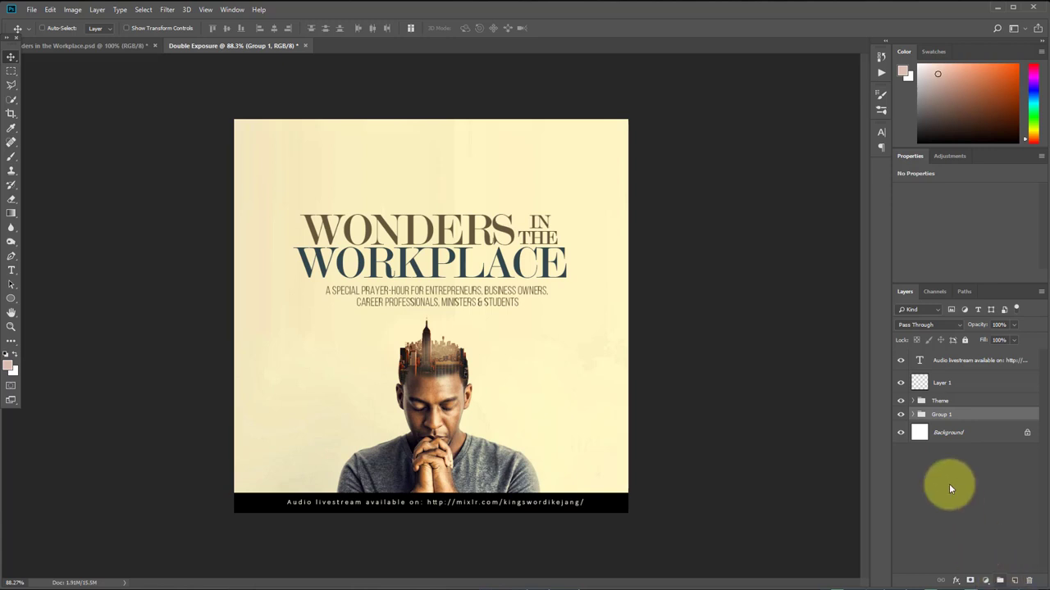
Rename Group 1 to 'BG' and expand the Theme group to show its layers
click(940, 414)
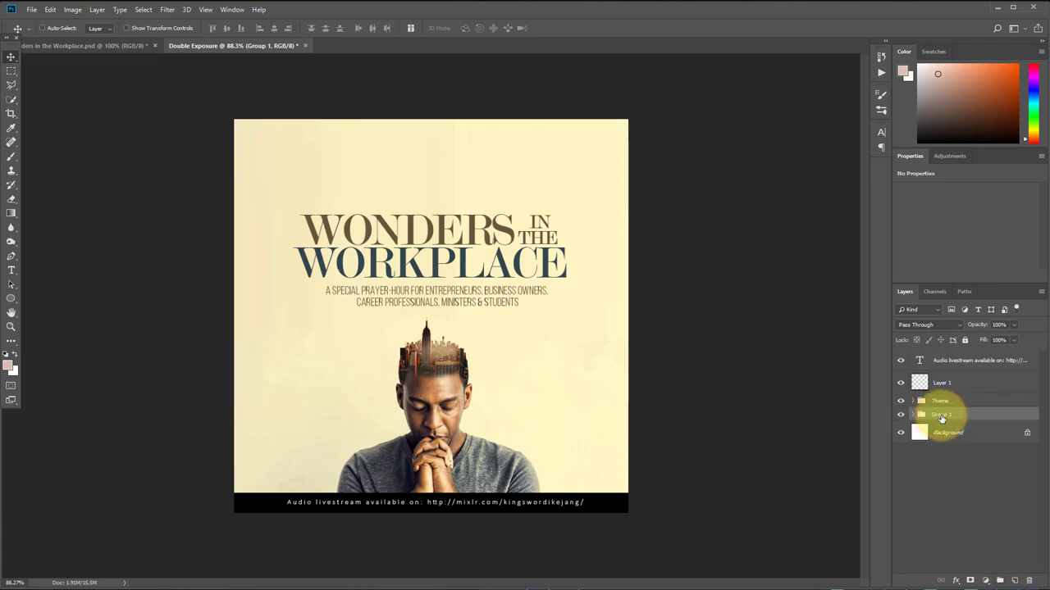
double_click(941, 415)
text(BG)
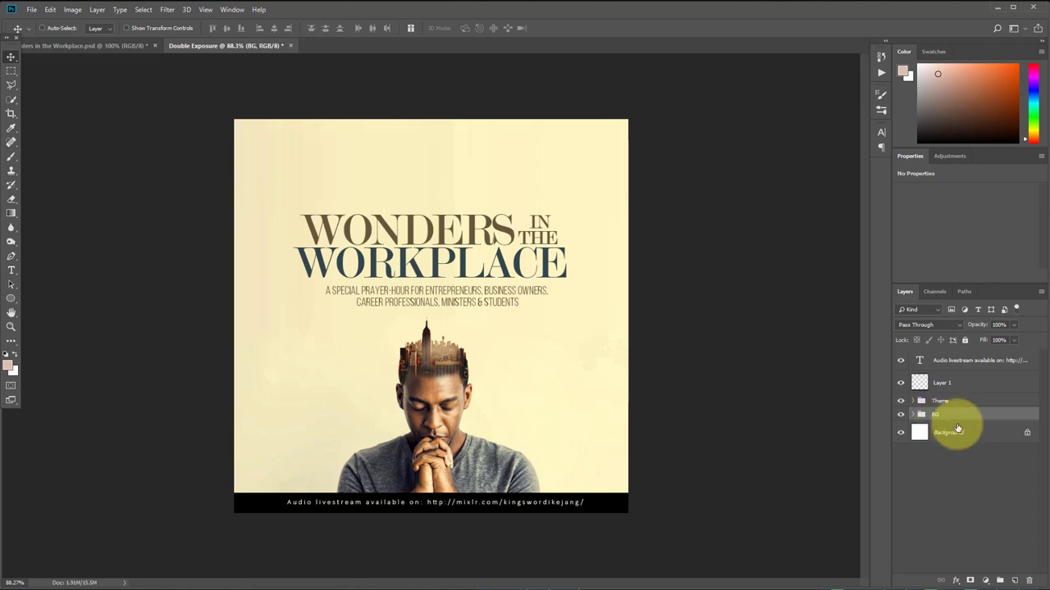
click(968, 417)
click(505, 348)
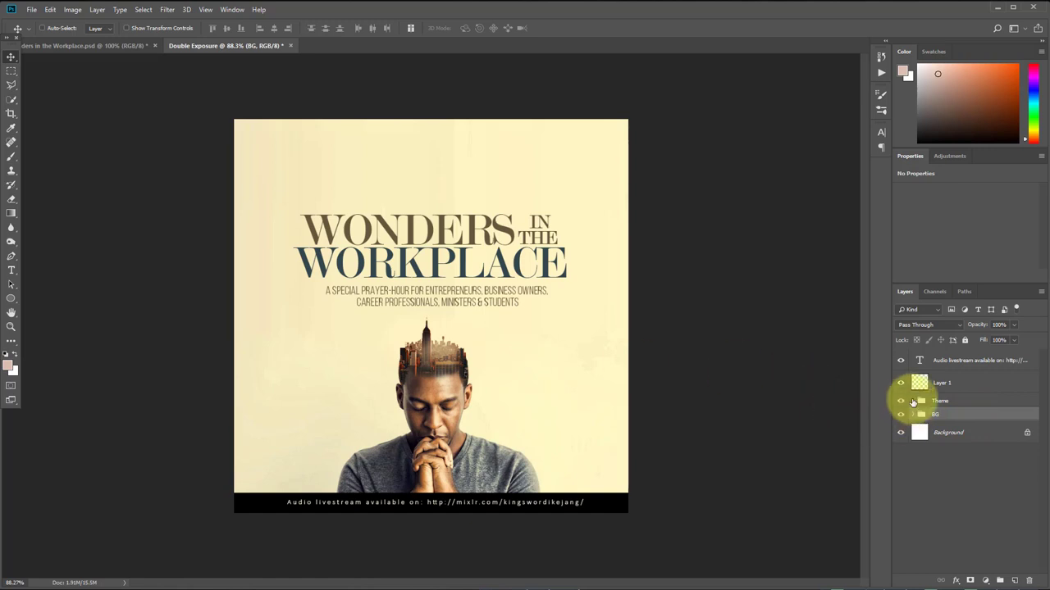
click(912, 401)
right_click(470, 229)
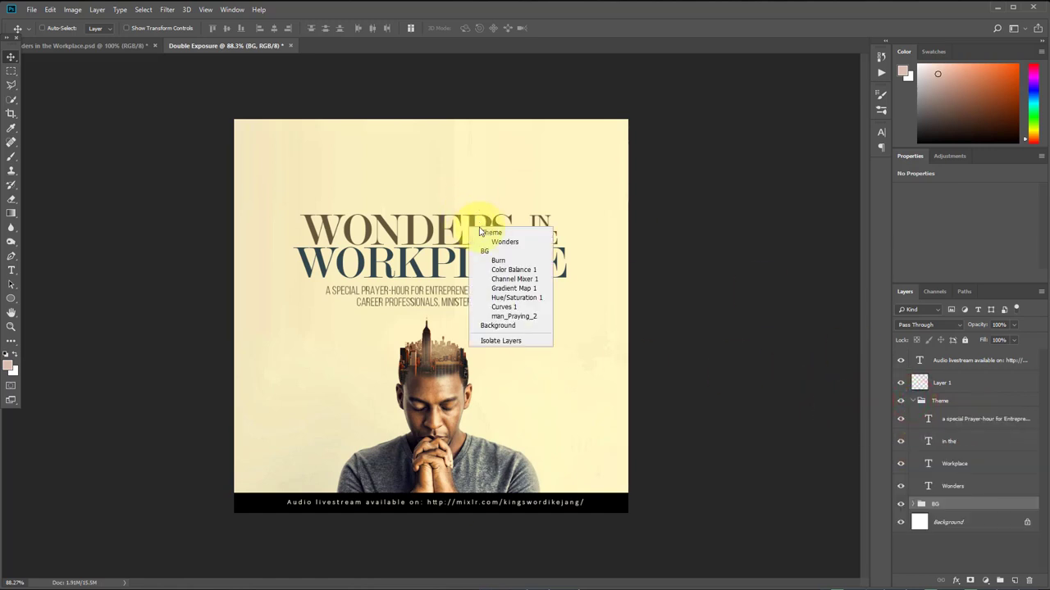
click(502, 242)
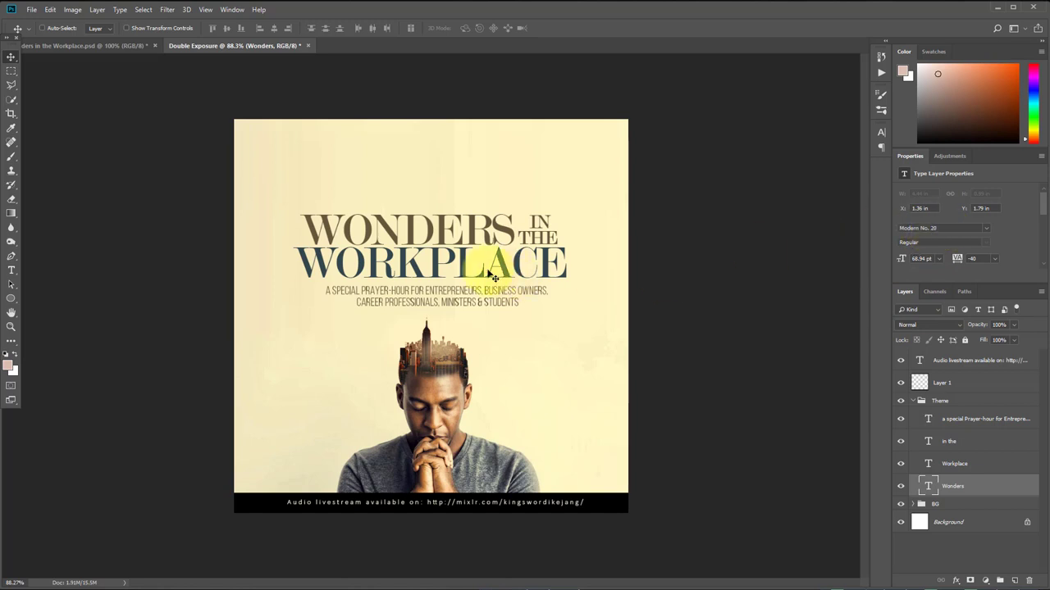
right_click(450, 288)
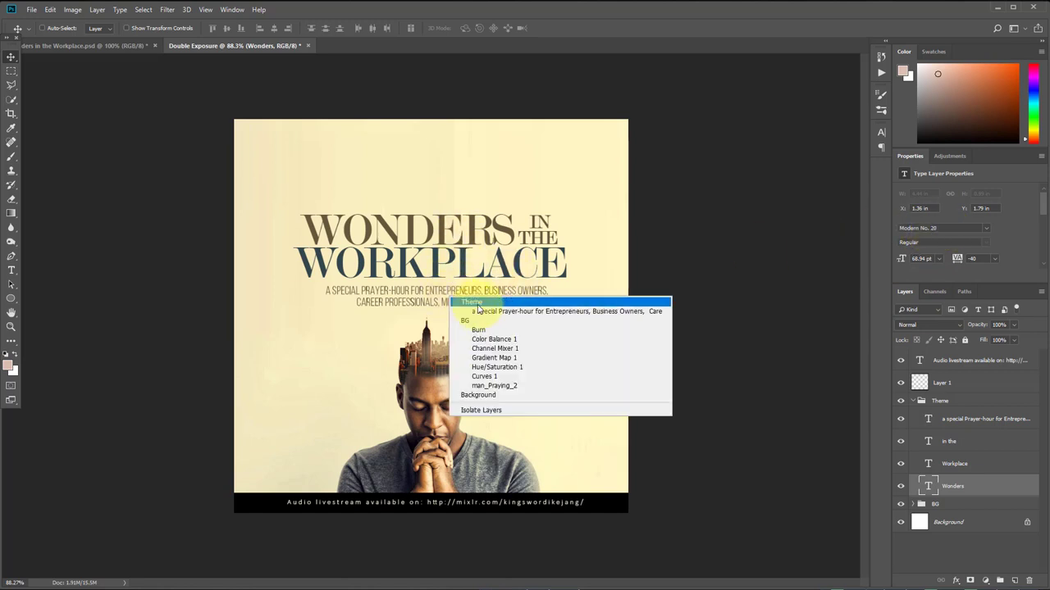
click(487, 312)
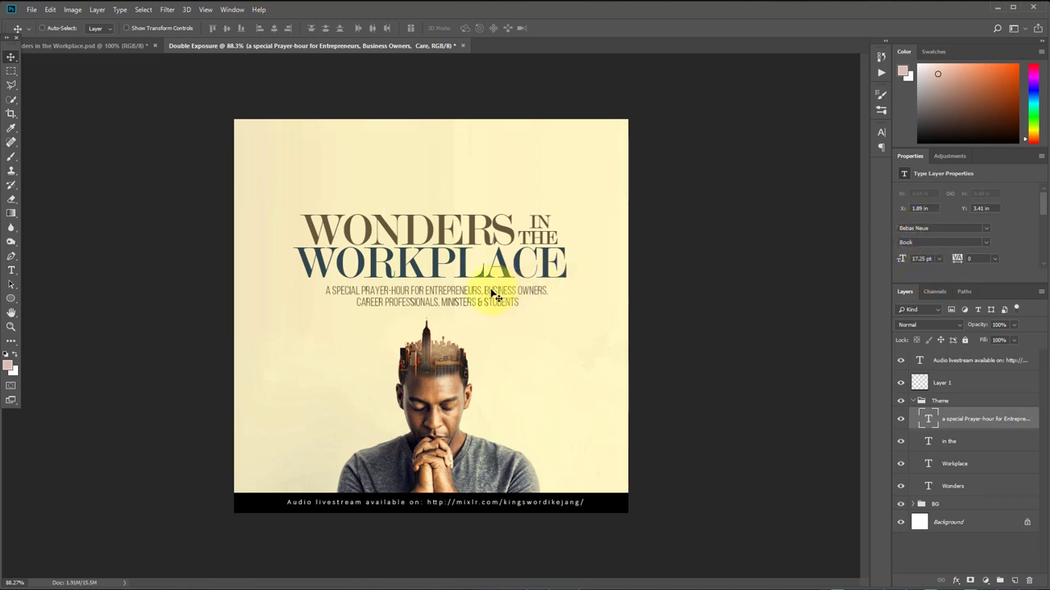
right_click(517, 507)
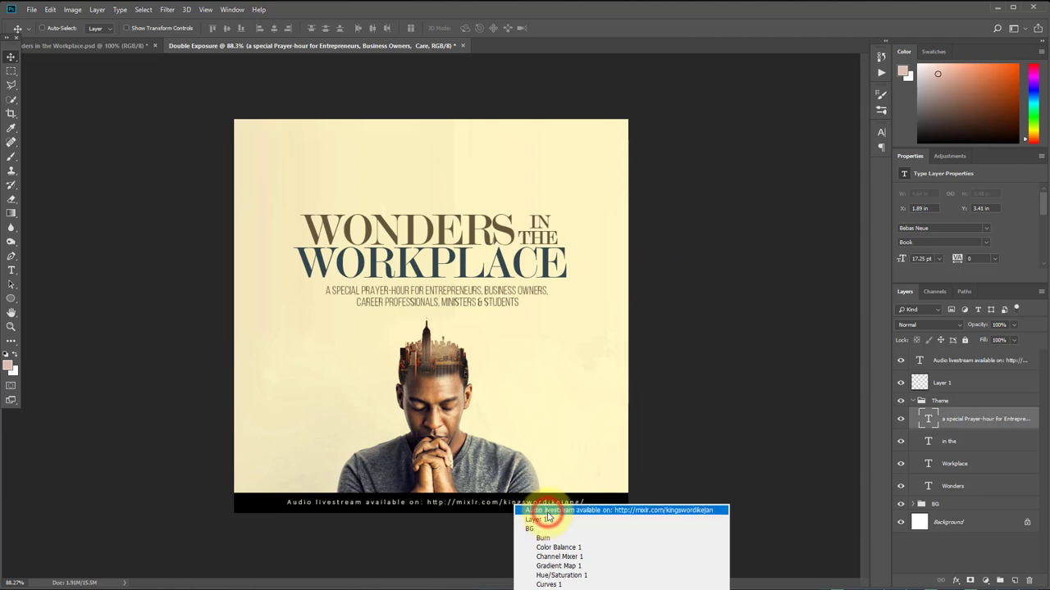
click(547, 511)
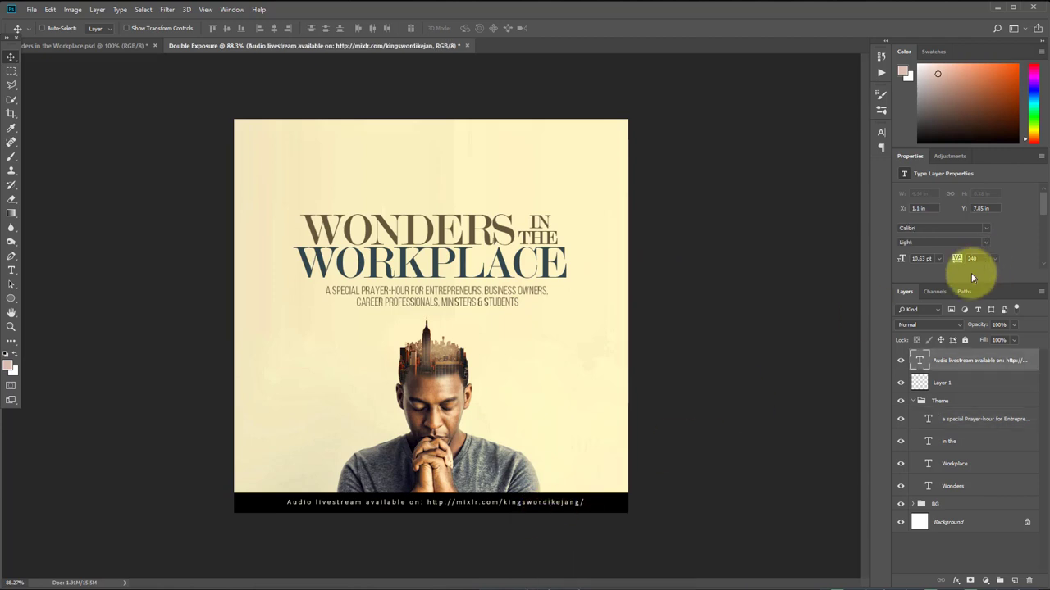